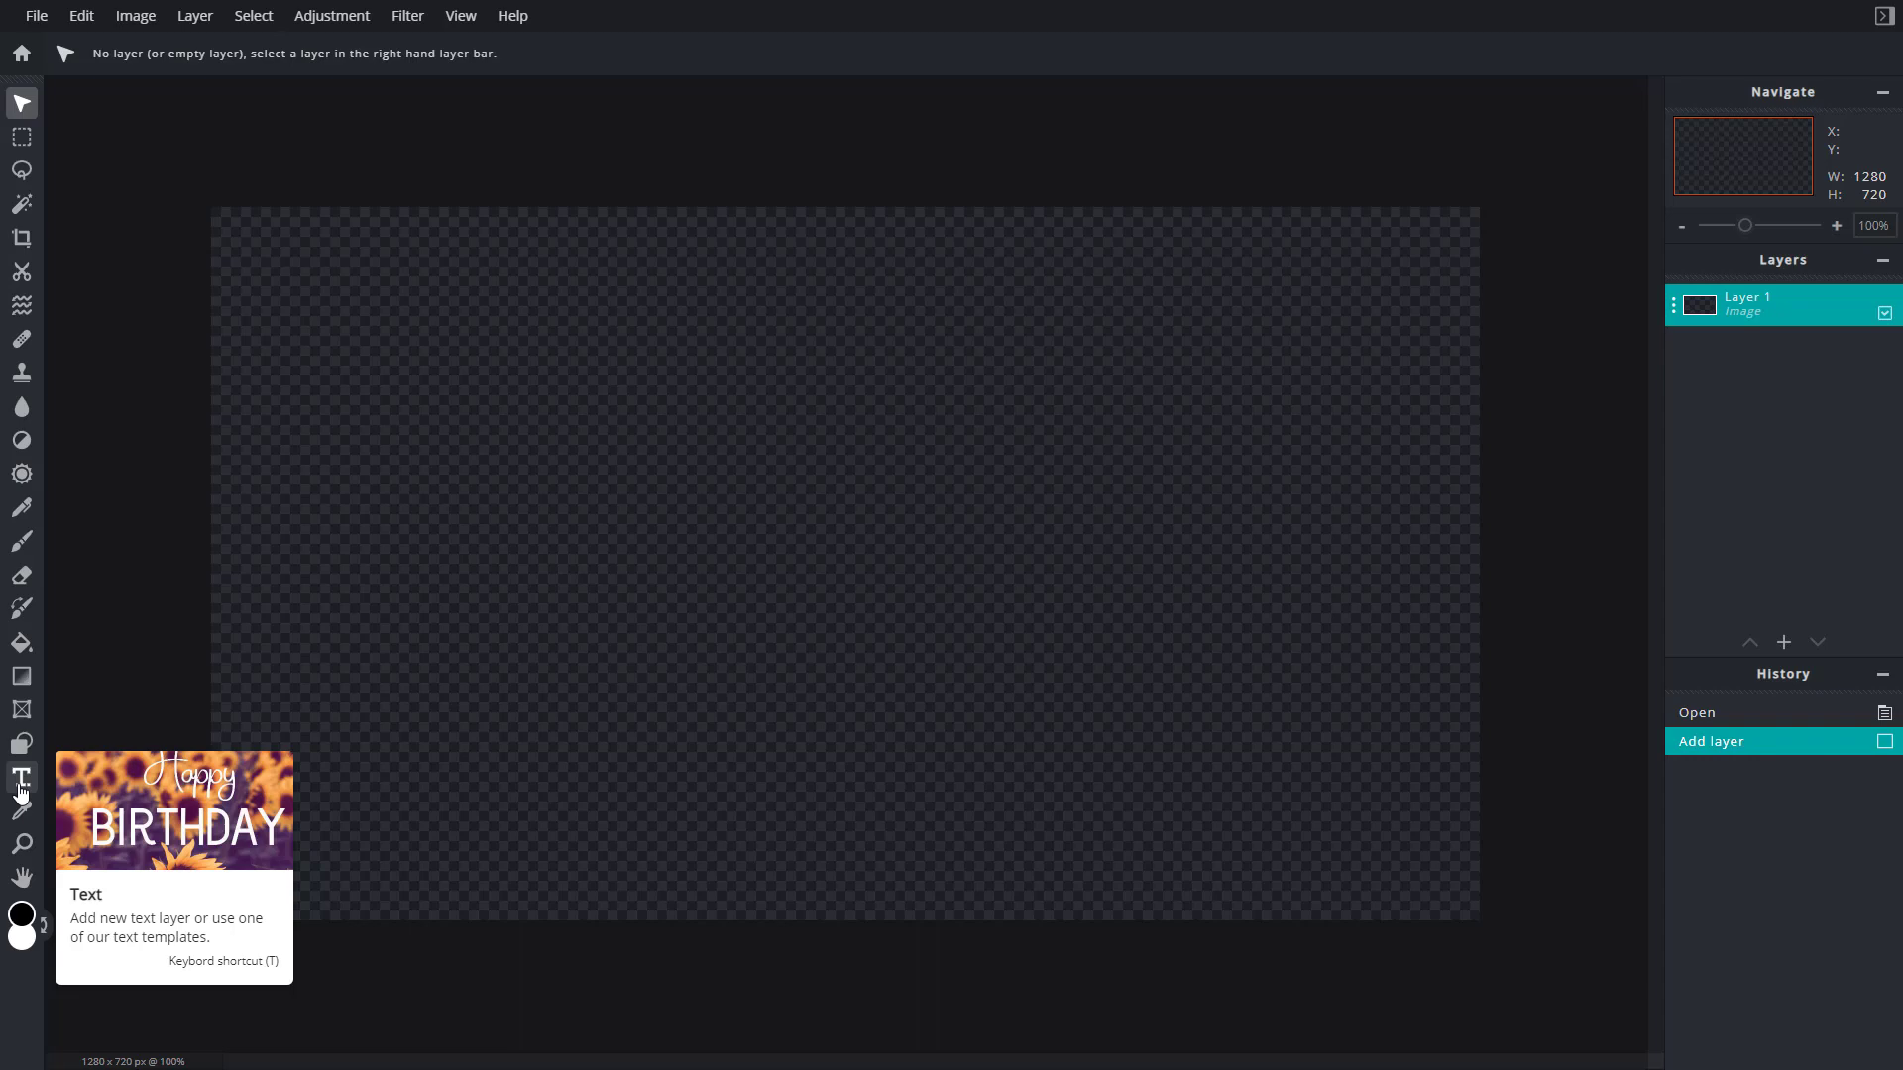
Add a text layer reading 'Hello There' and commit the text change.
{"action": "left_click", "coordinate": [20, 788]}
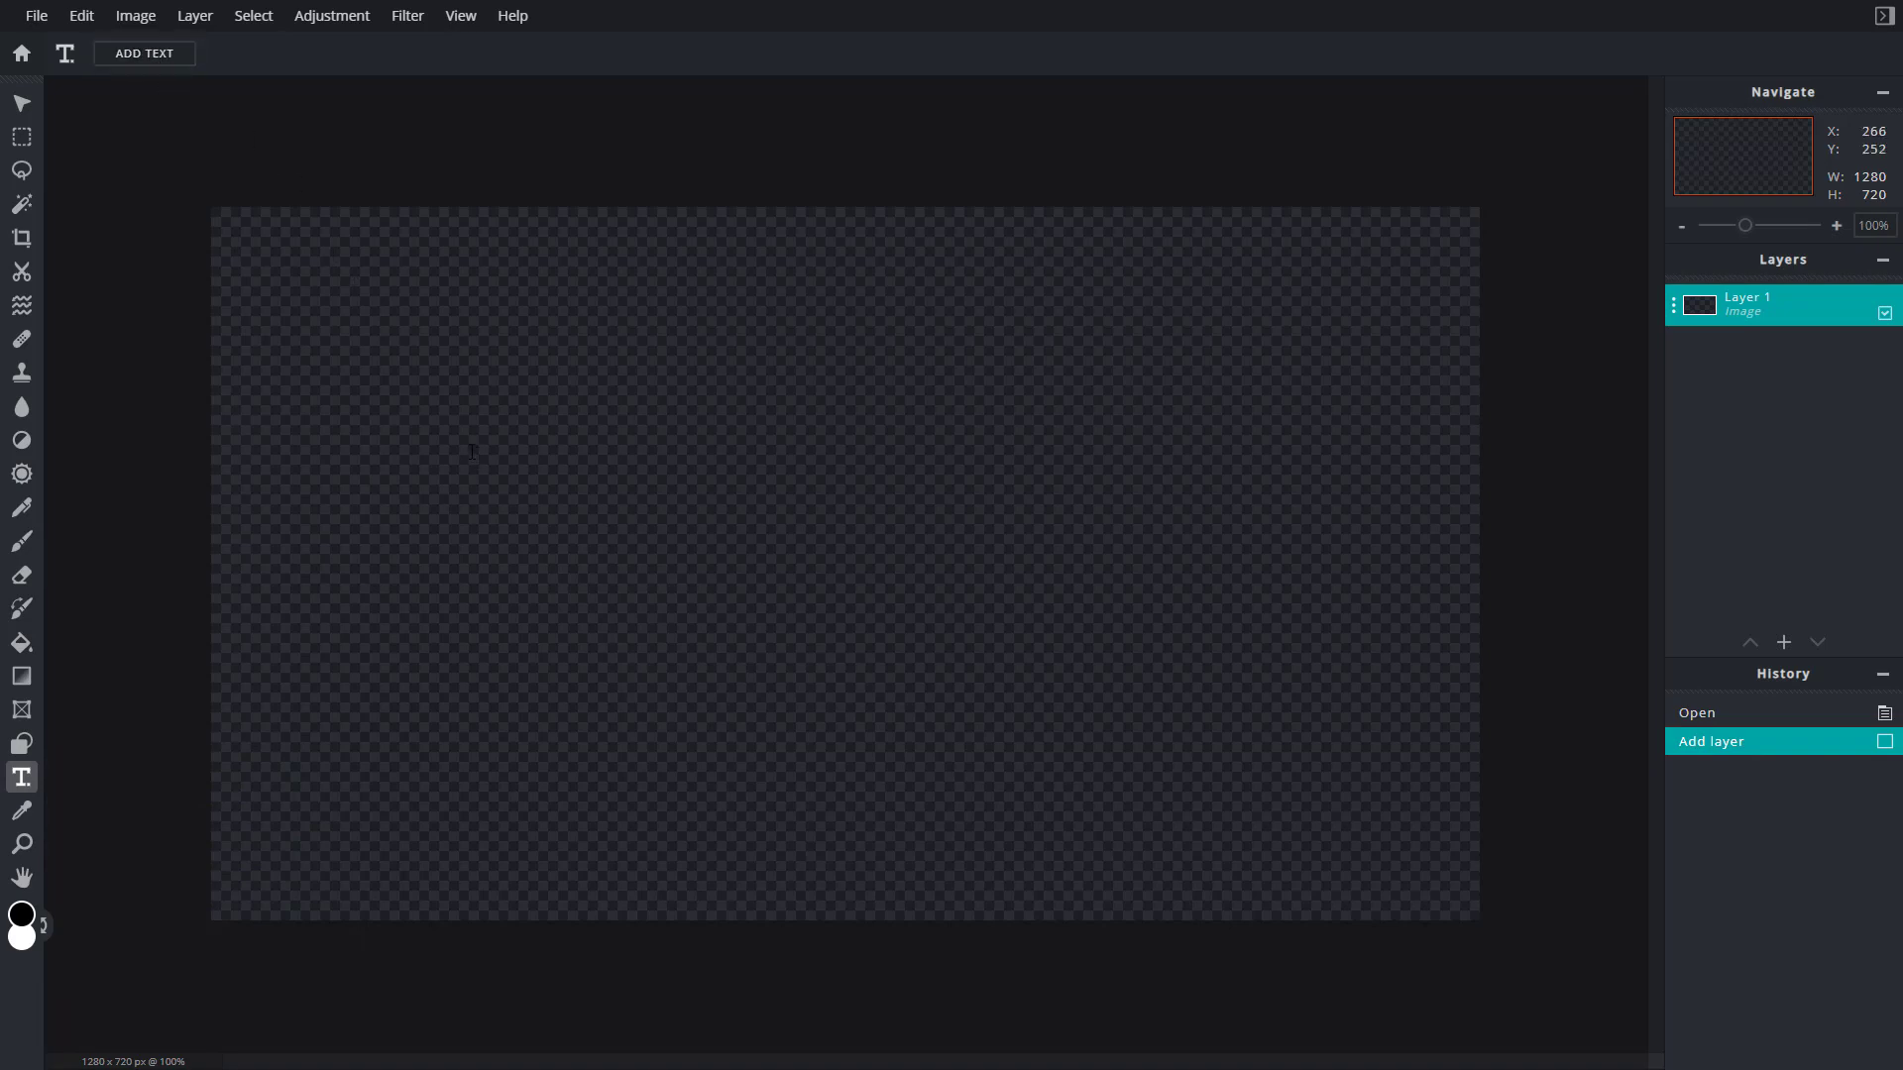
{"action": "left_click", "coordinate": [997, 490]}
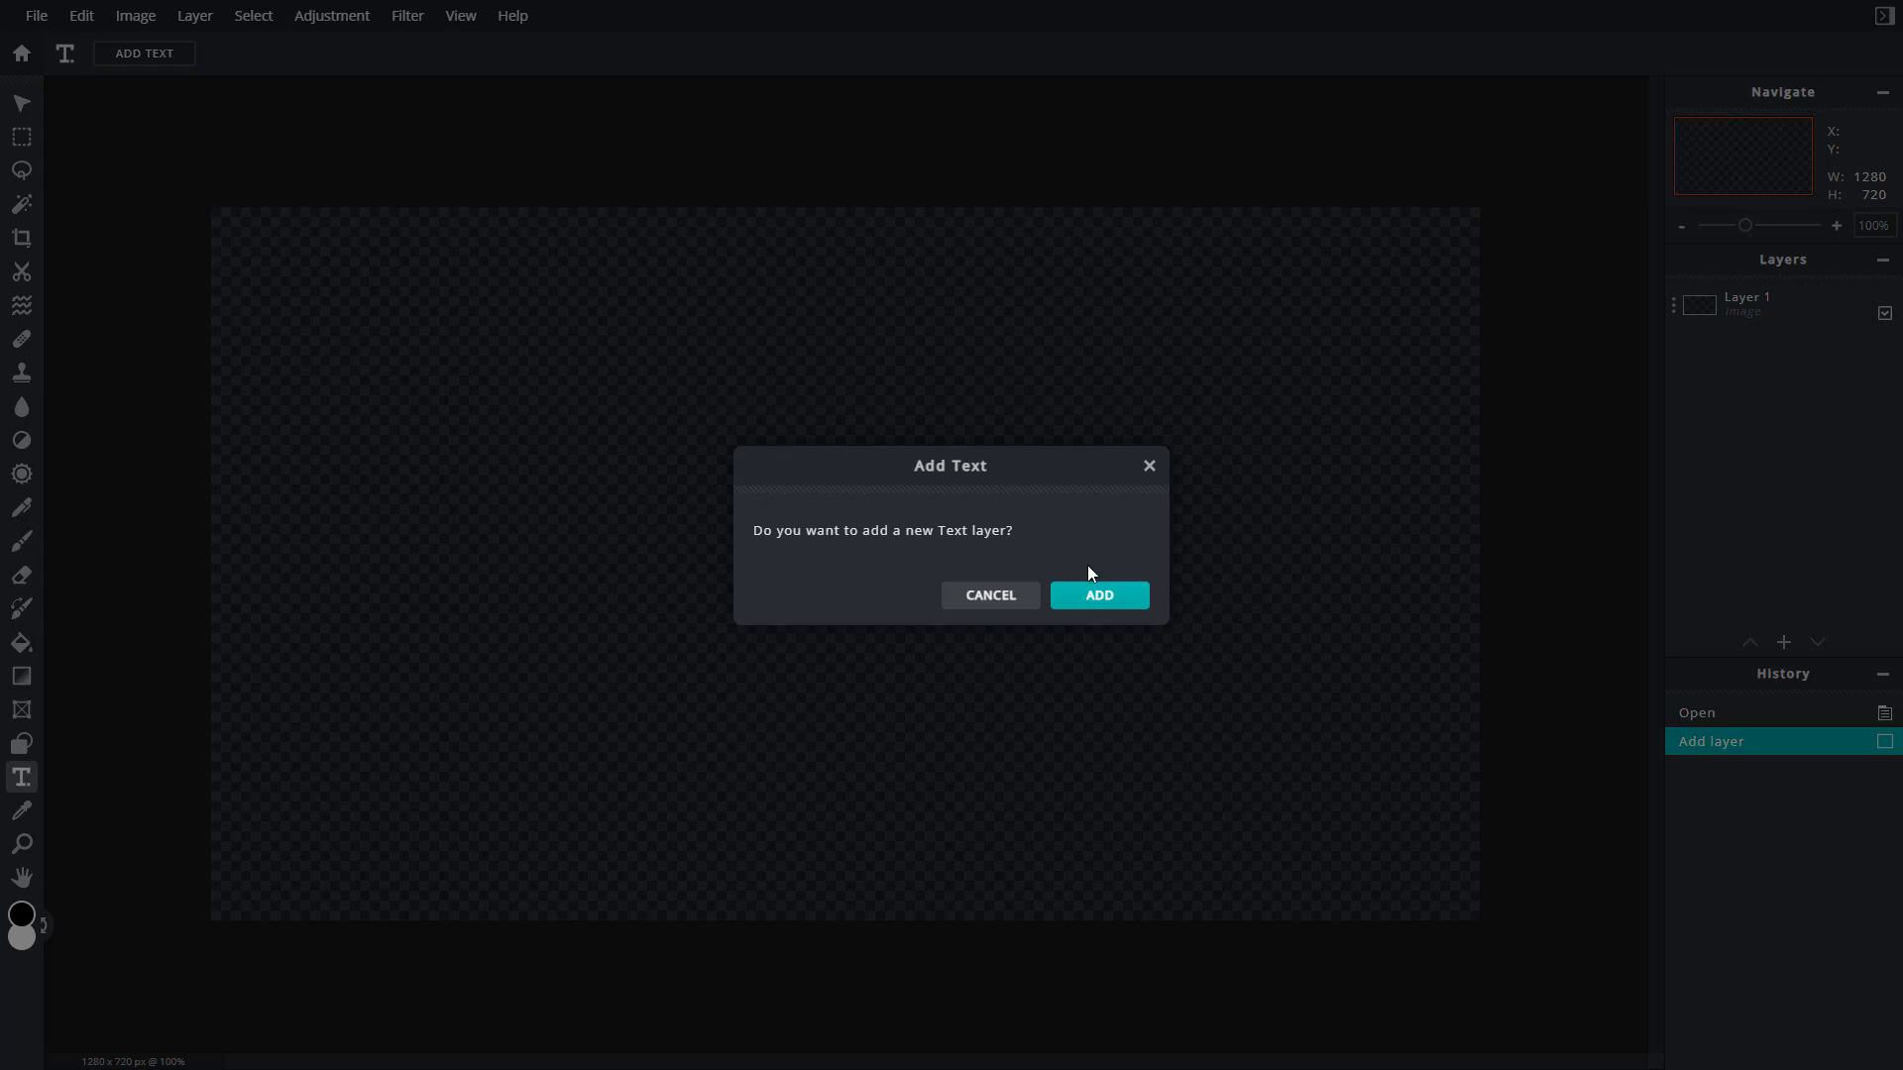
{"action": "left_click", "coordinate": [1106, 596]}
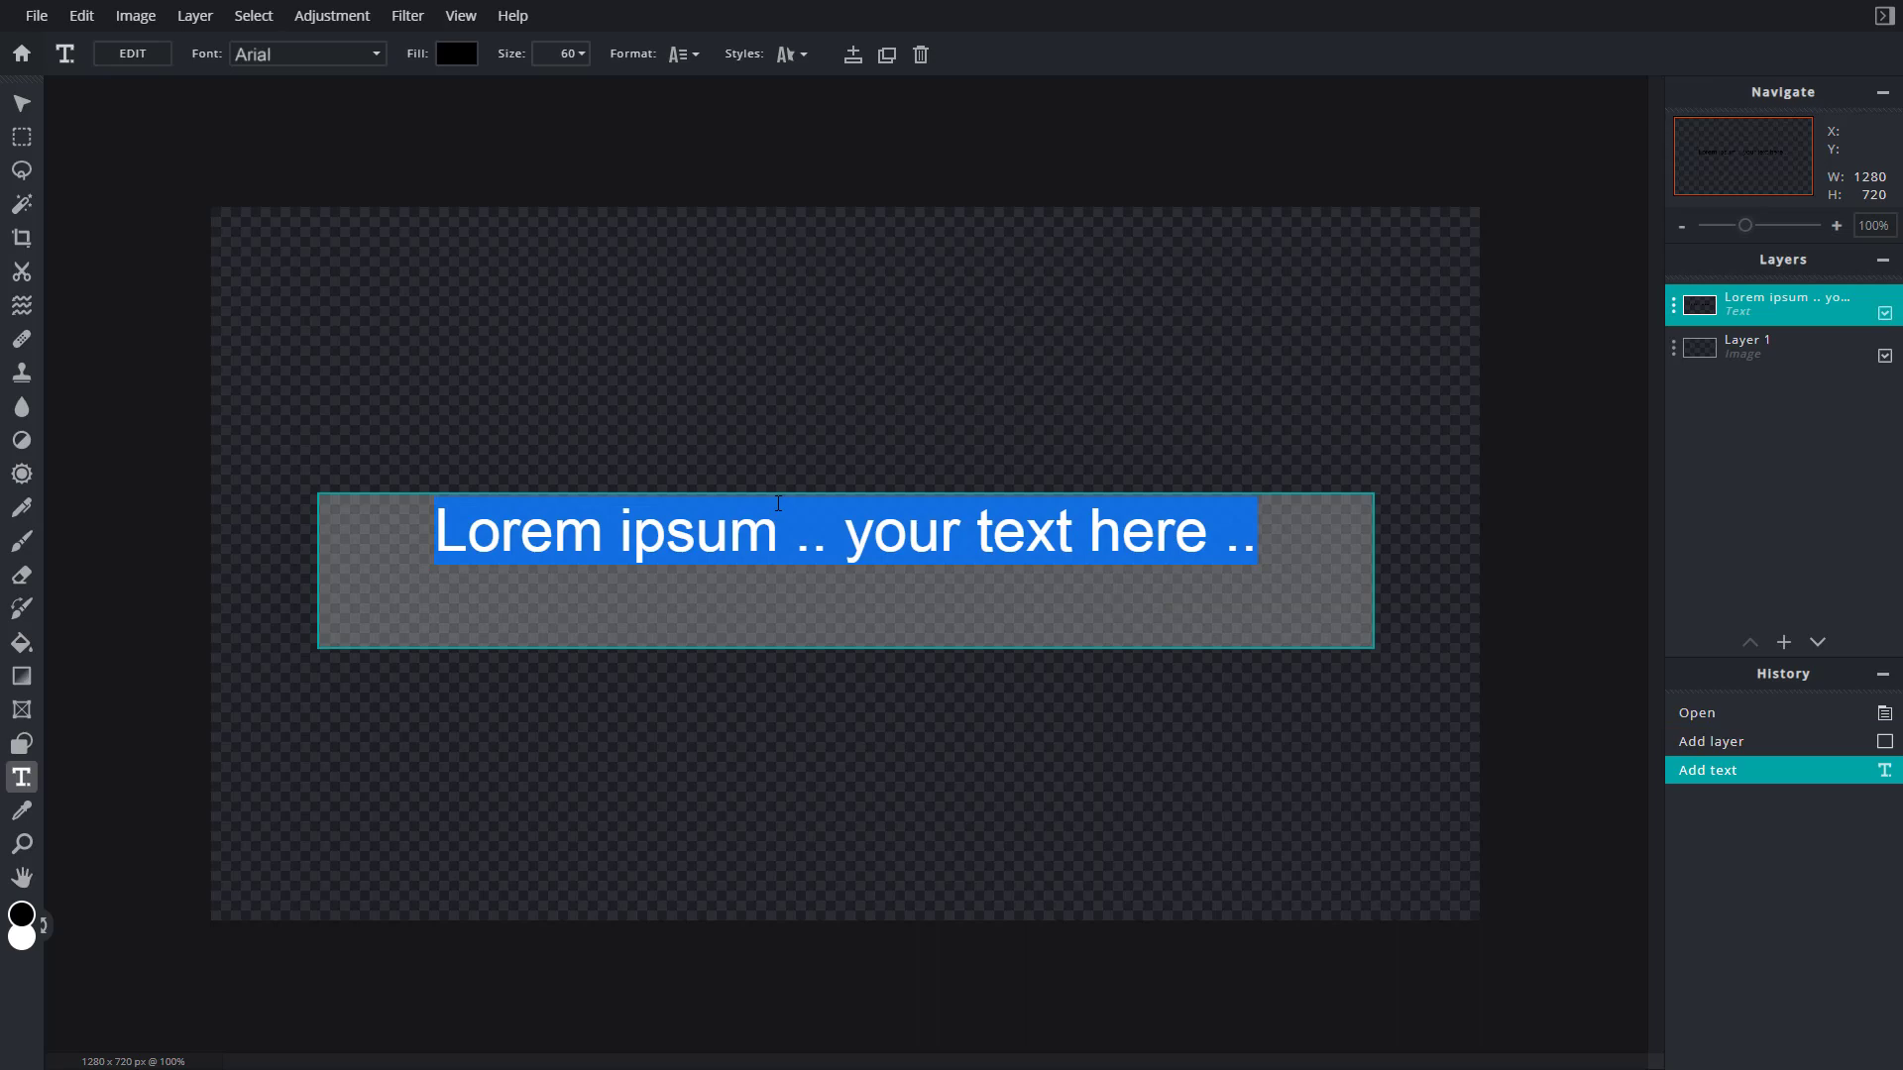
{"action": "type", "text": "Hello There"}
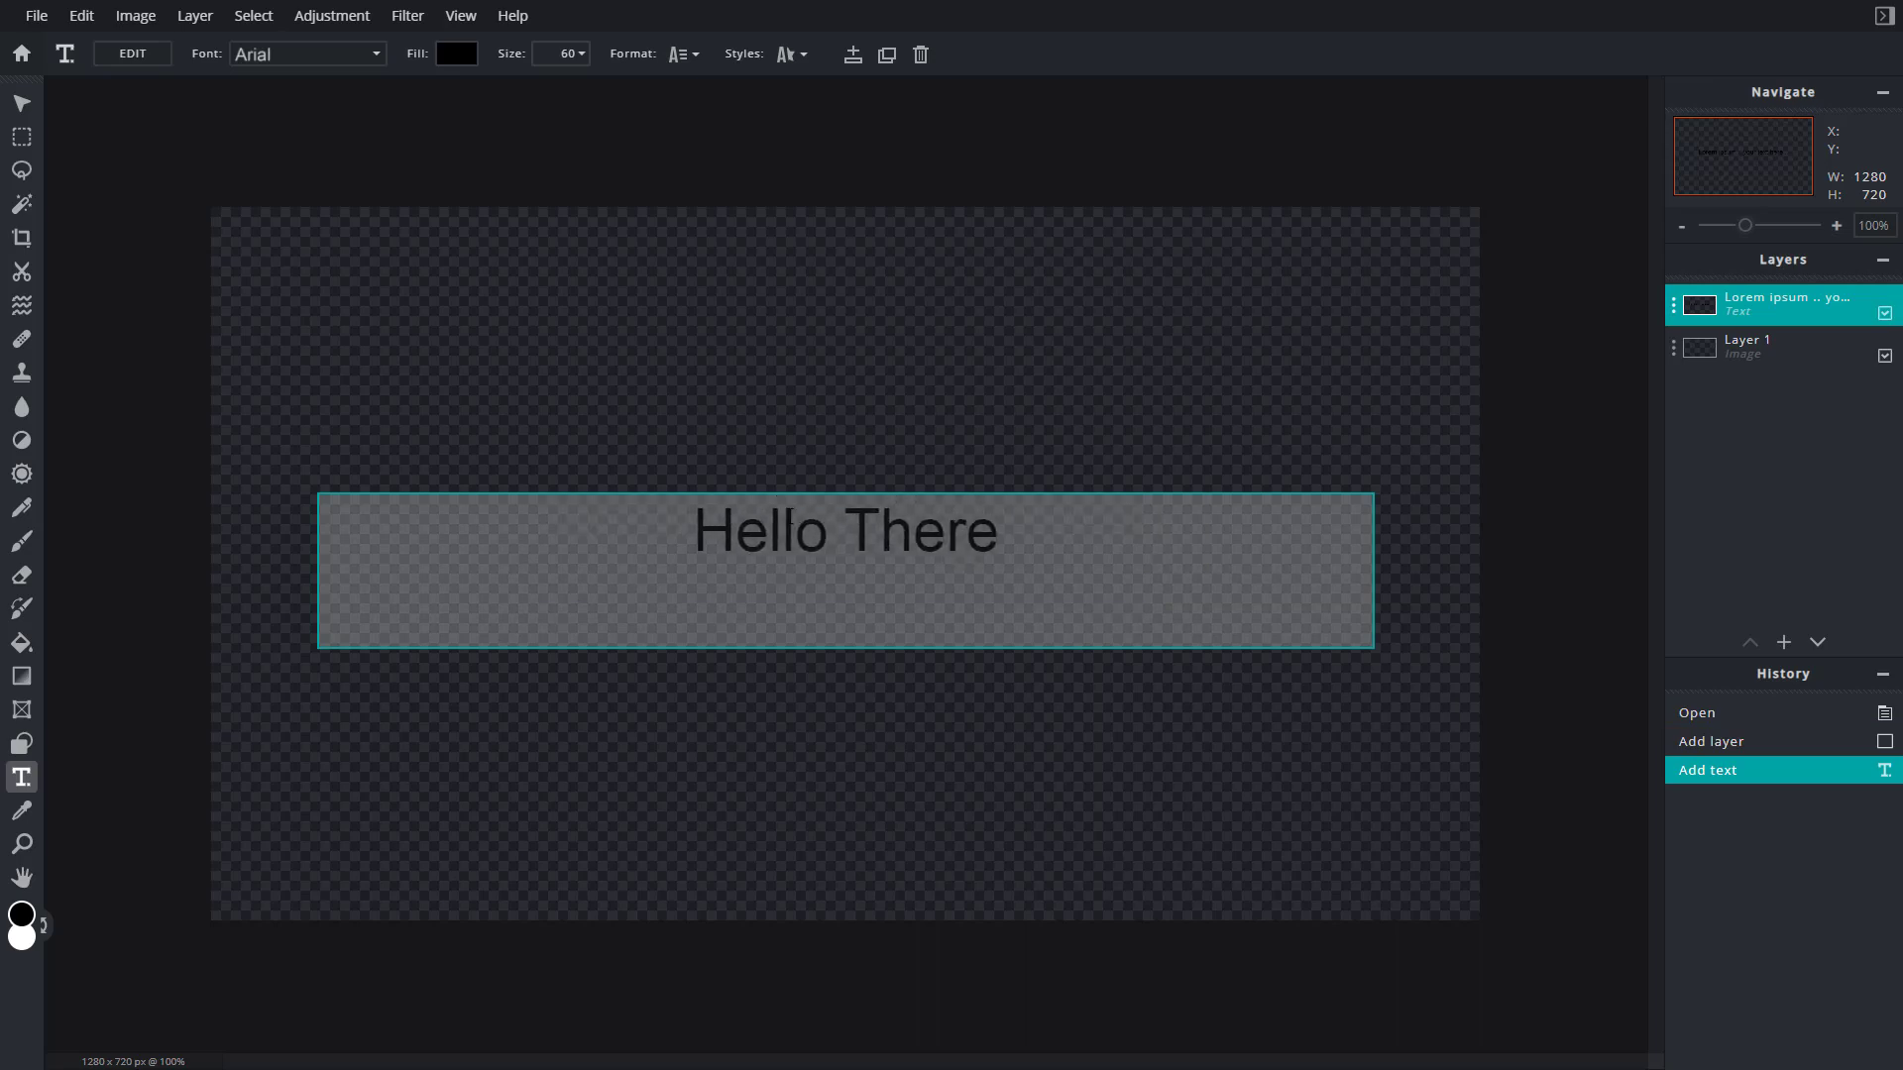
{"action": "left_click_drag", "start_coordinate": [950, 602], "coordinate": [149, 79]}
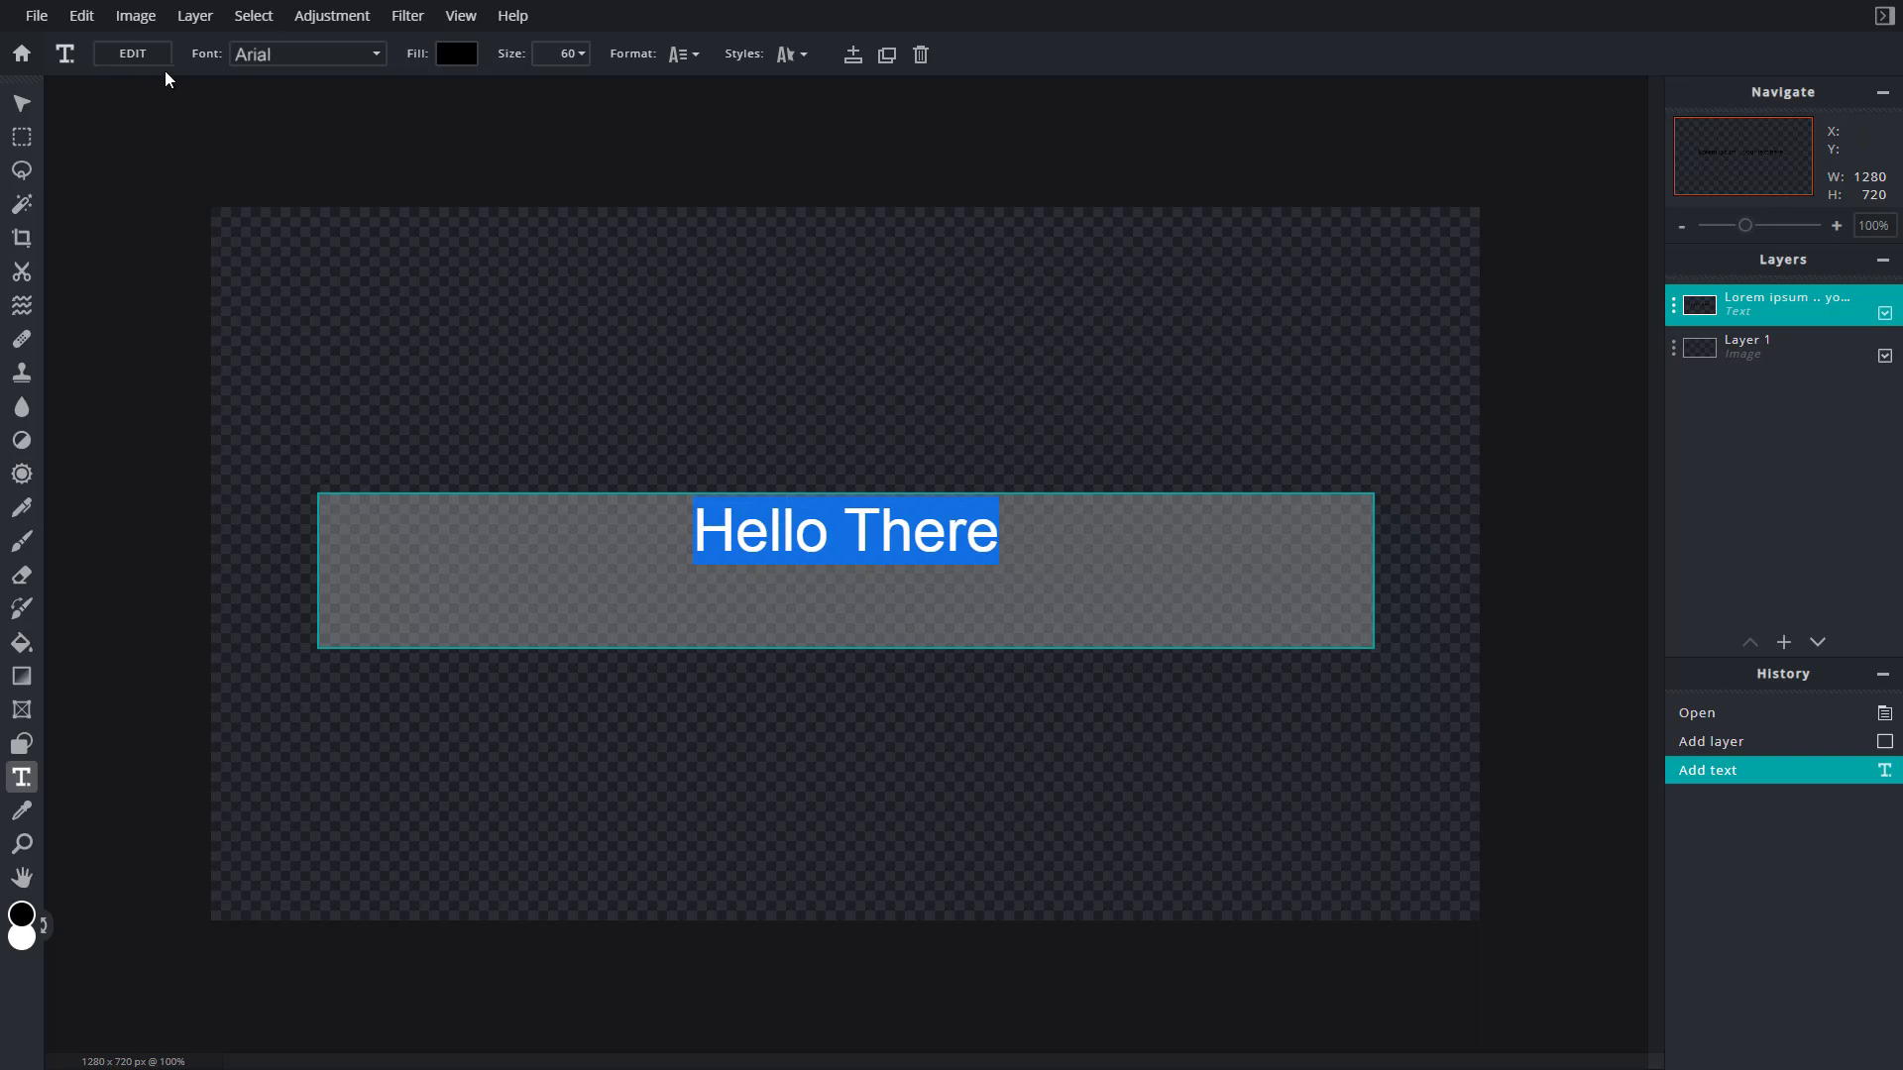
{"action": "left_click", "coordinate": [327, 62]}
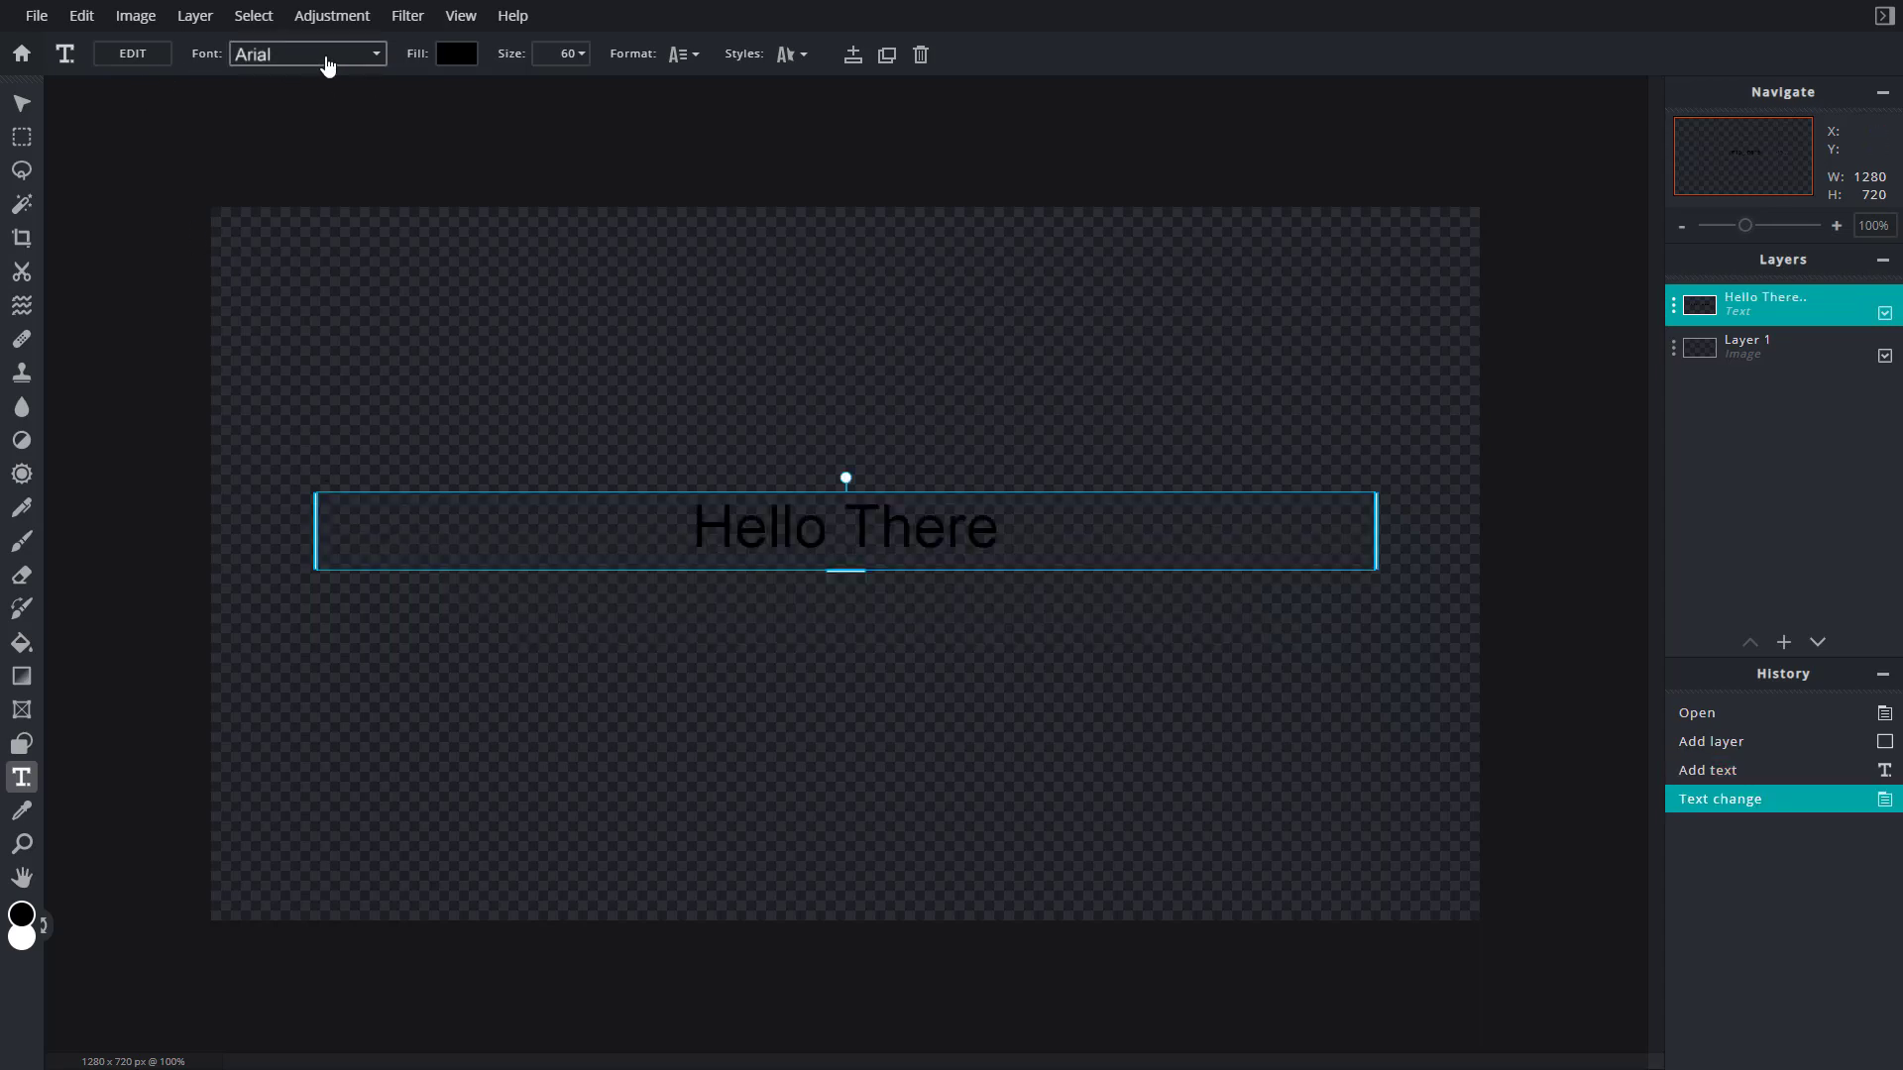
{"action": "left_click", "coordinate": [374, 57]}
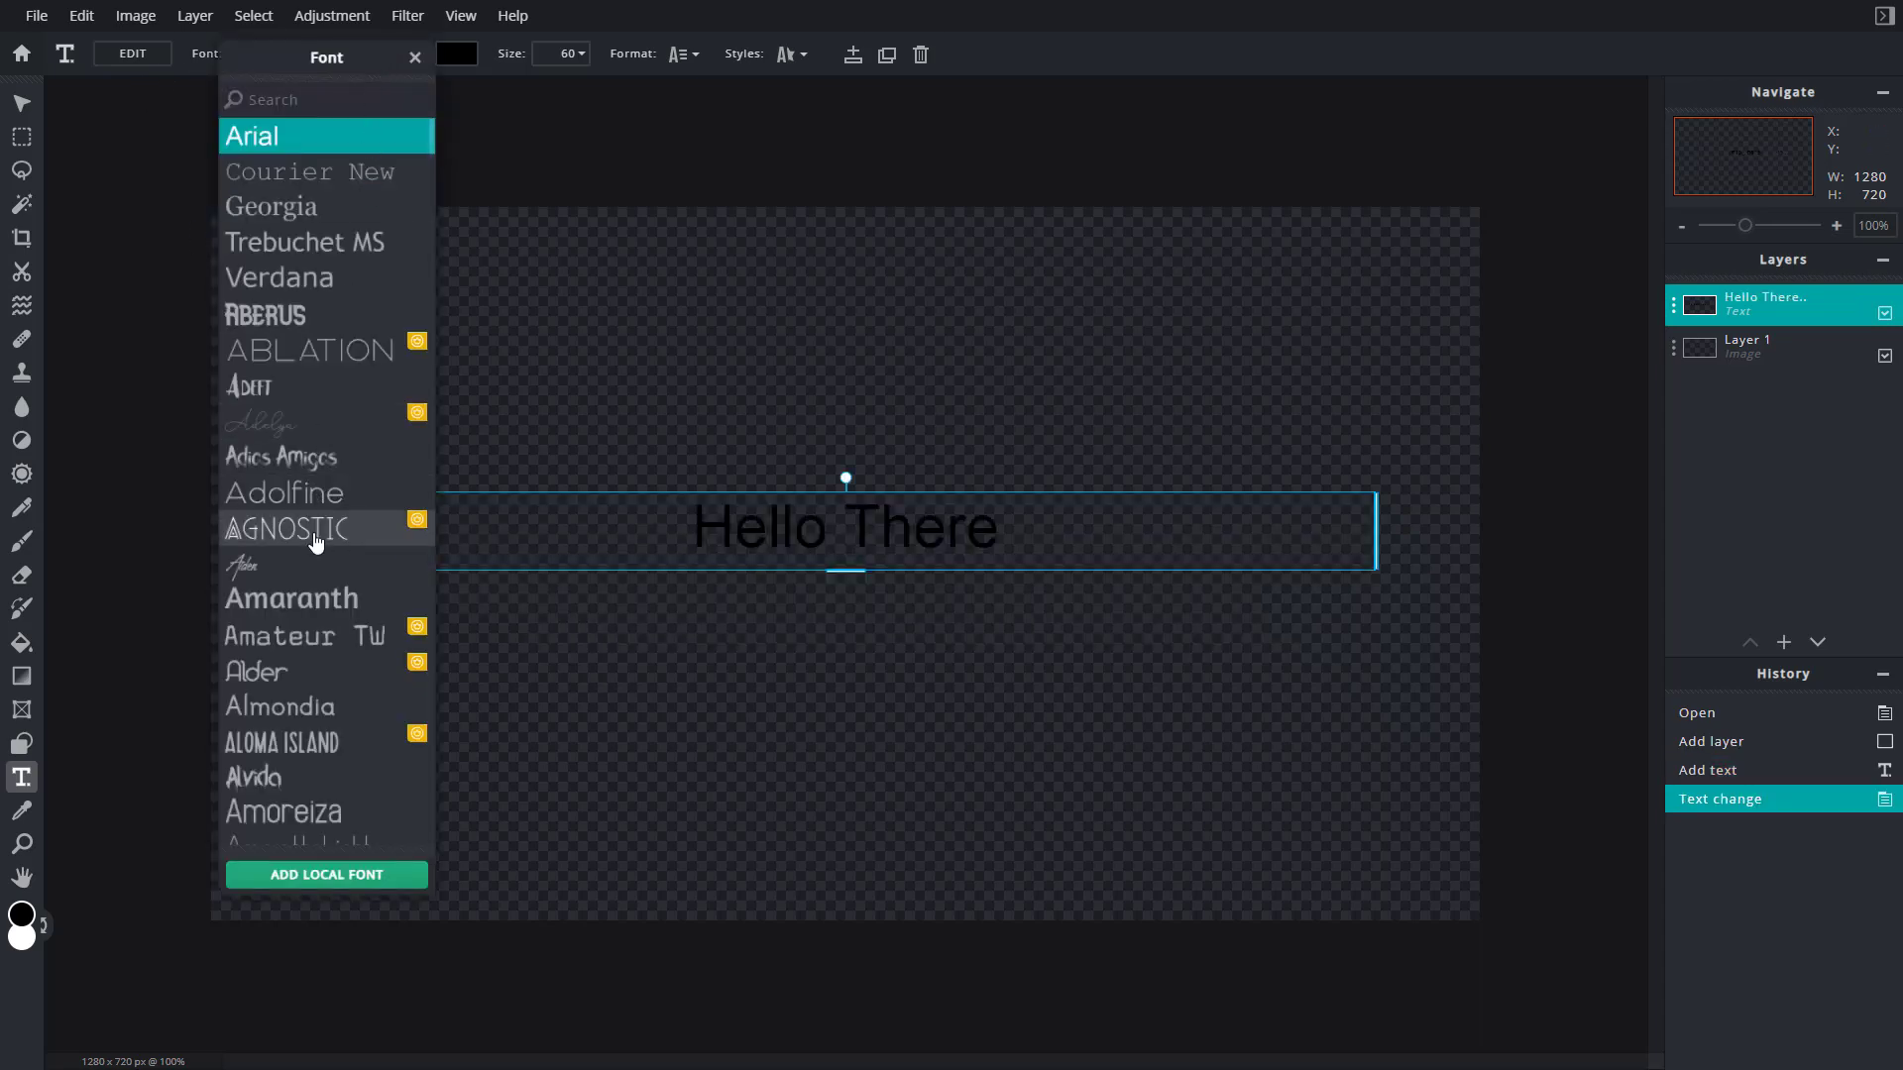
{"action": "left_click", "coordinate": [325, 317]}
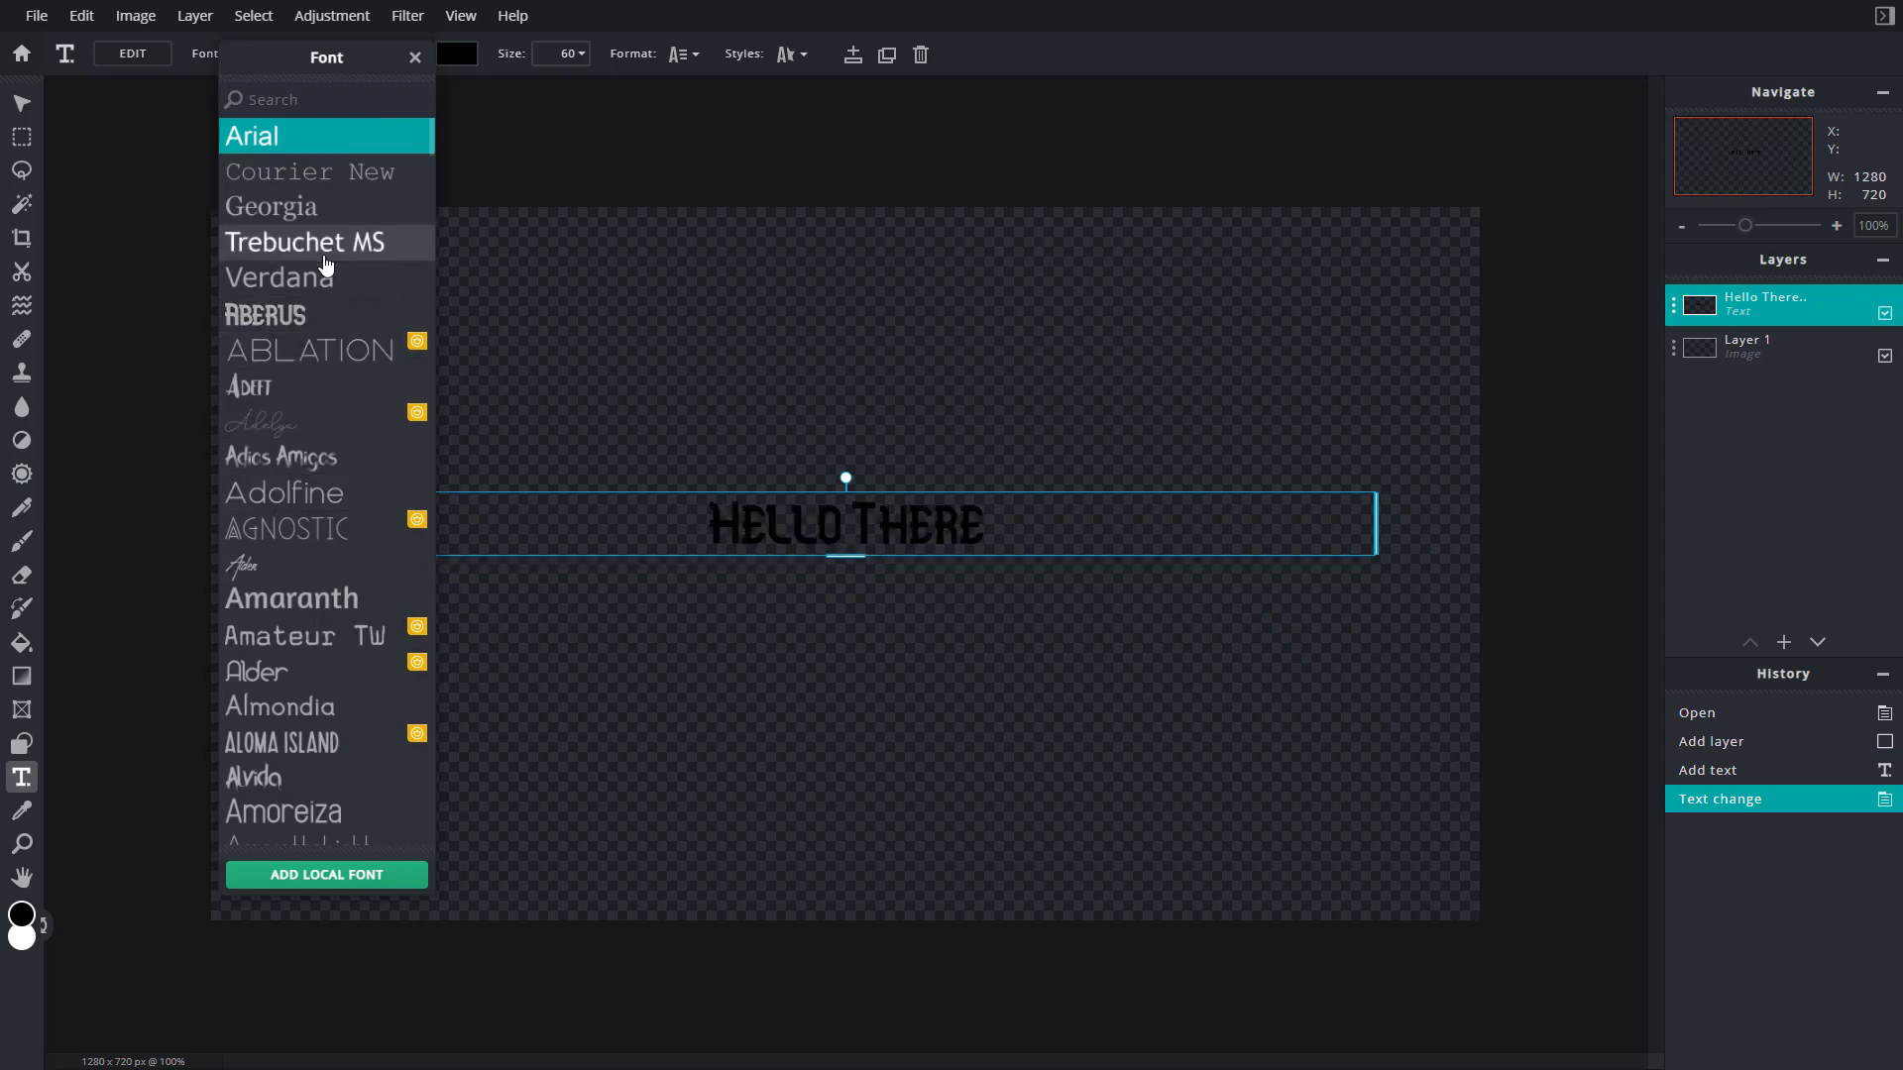
{"action": "left_click", "coordinate": [327, 281]}
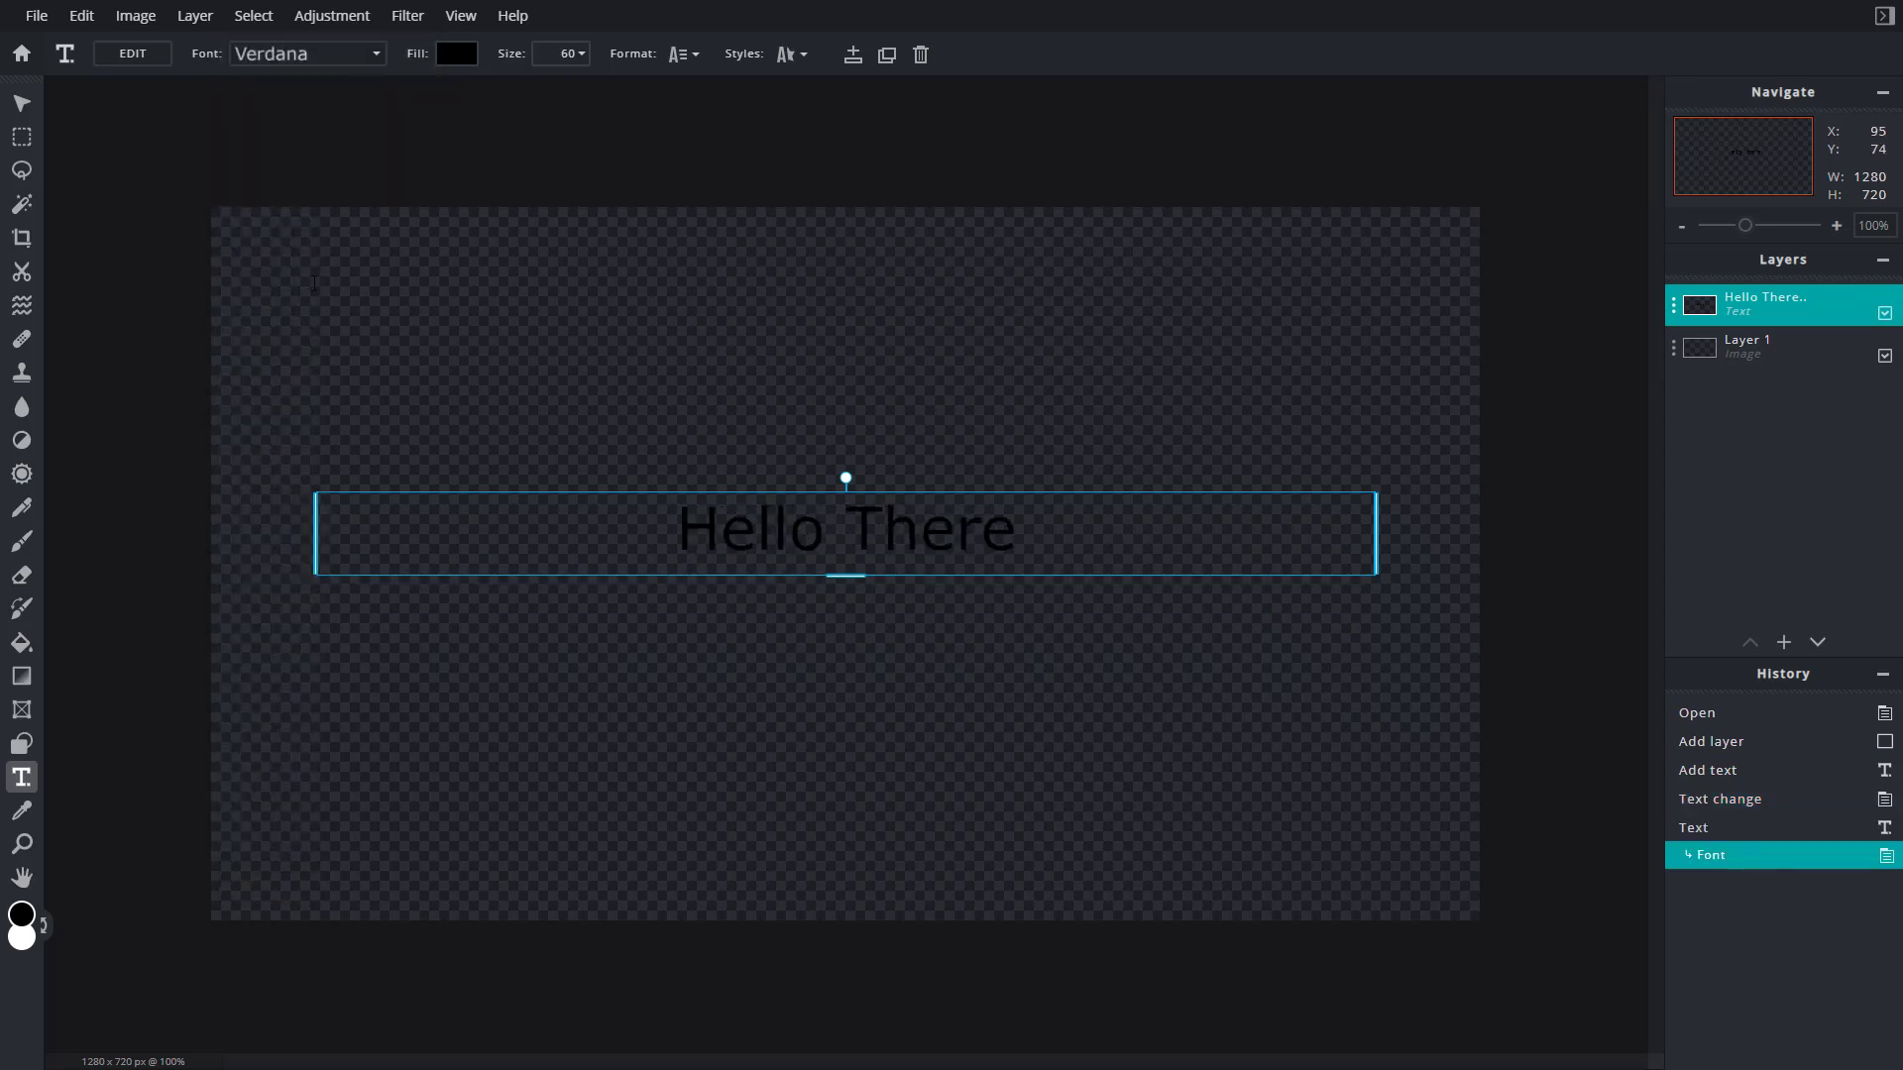
{"action": "double_click", "coordinate": [1020, 533]}
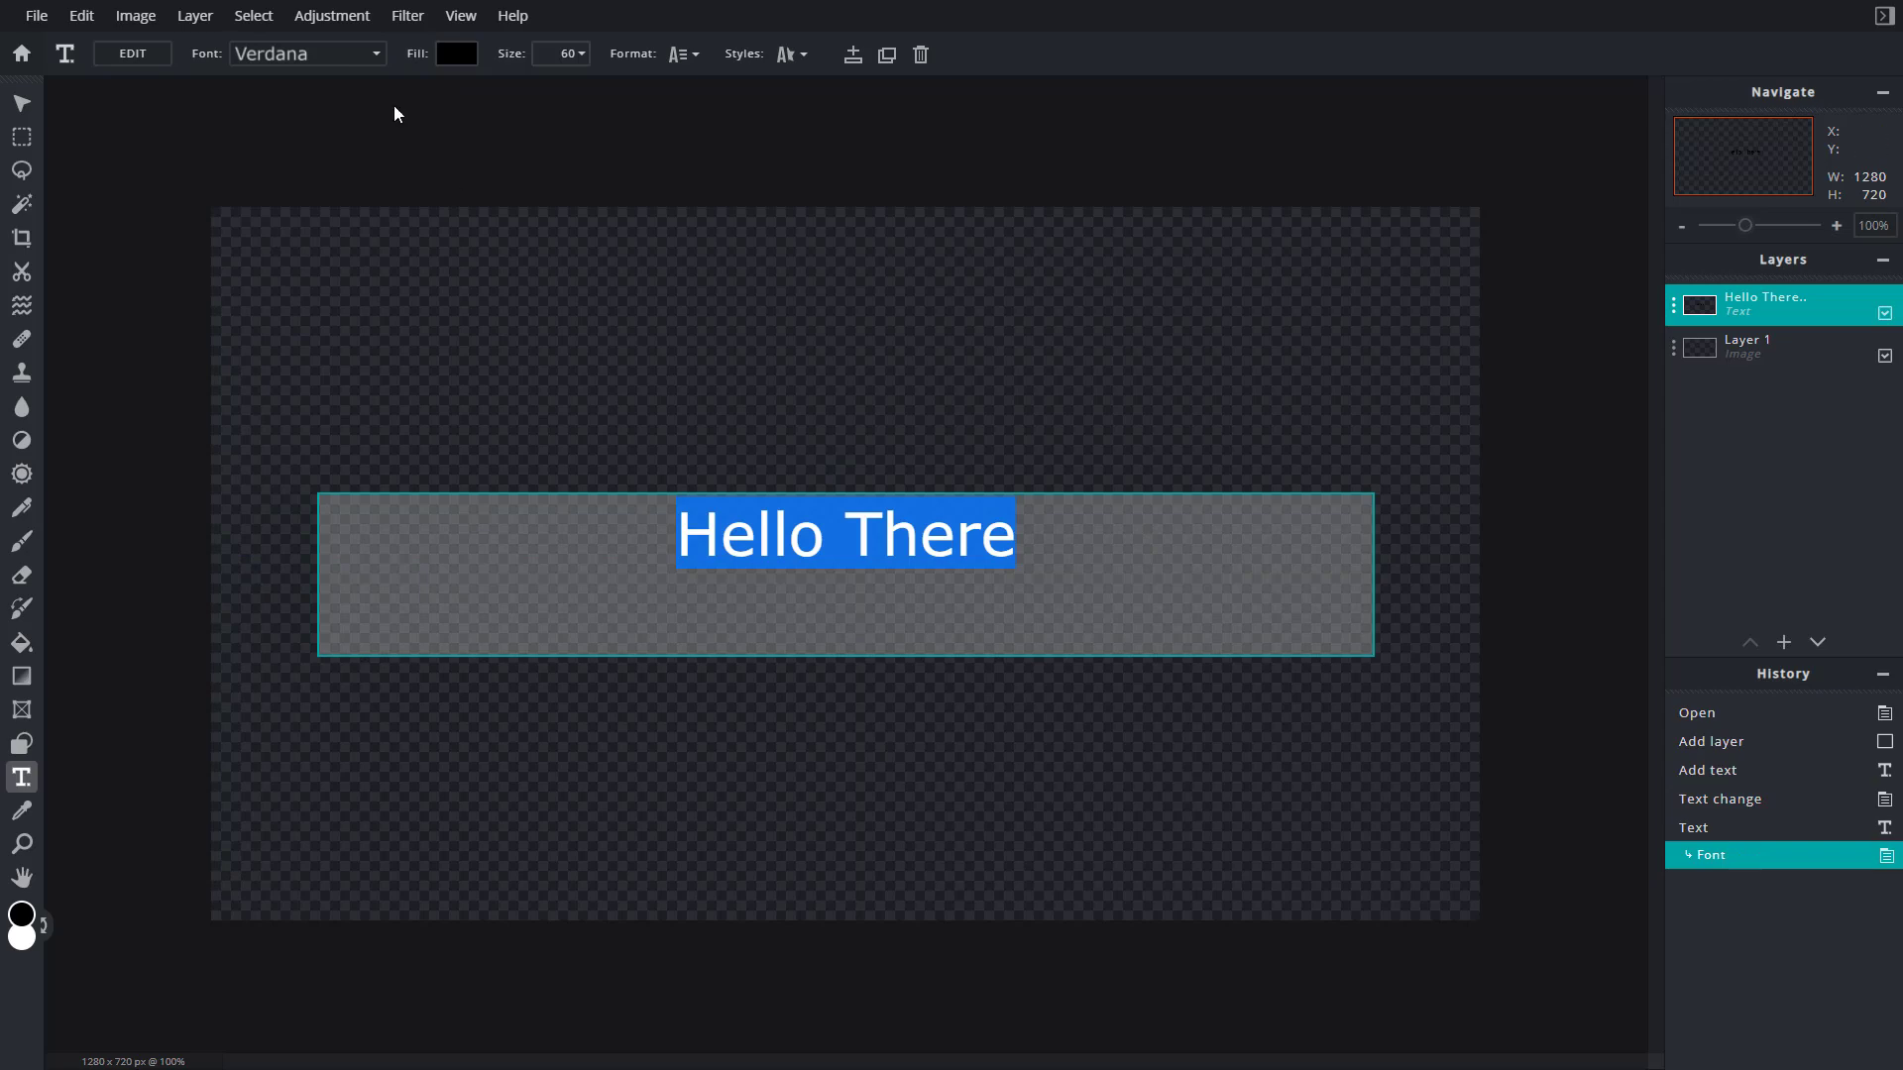
{"action": "left_click", "coordinate": [366, 58]}
{"action": "key", "text": "Escape"}
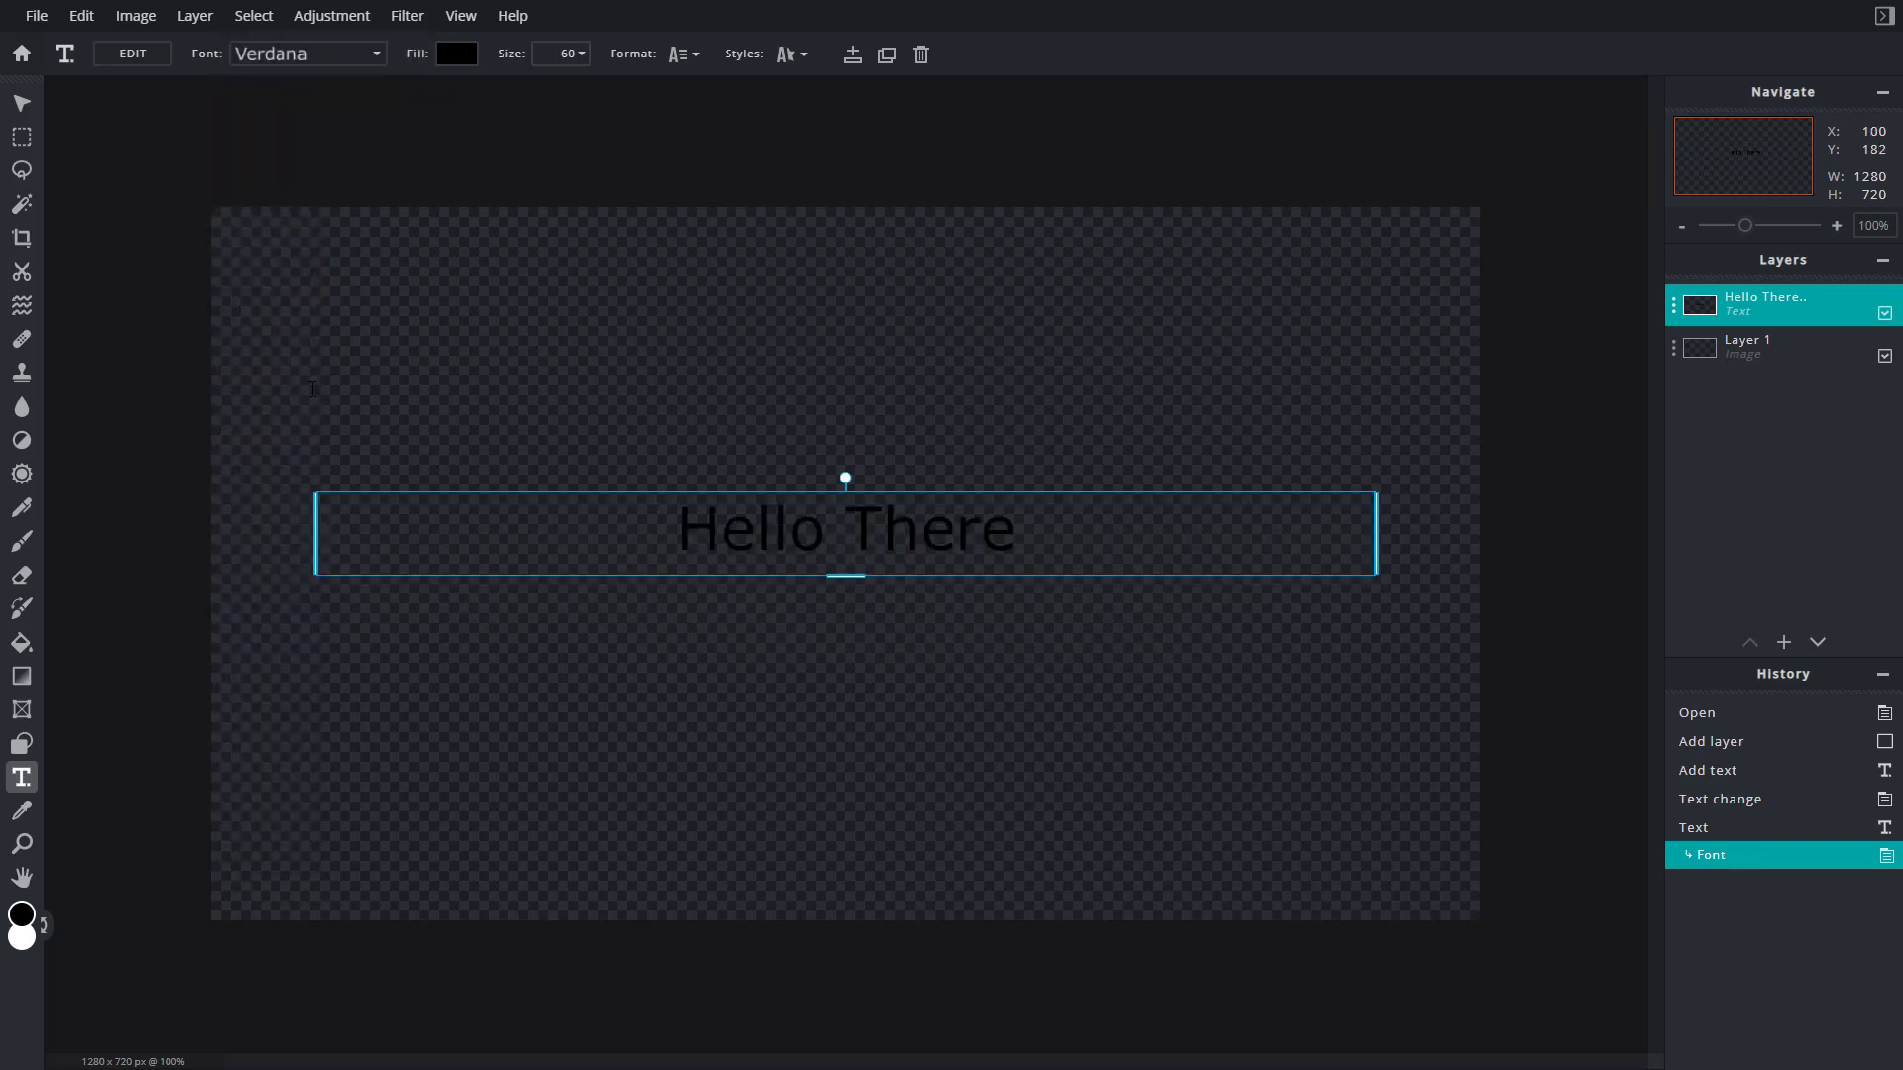
{"action": "left_click", "coordinate": [710, 508]}
{"action": "left_click", "coordinate": [819, 523]}
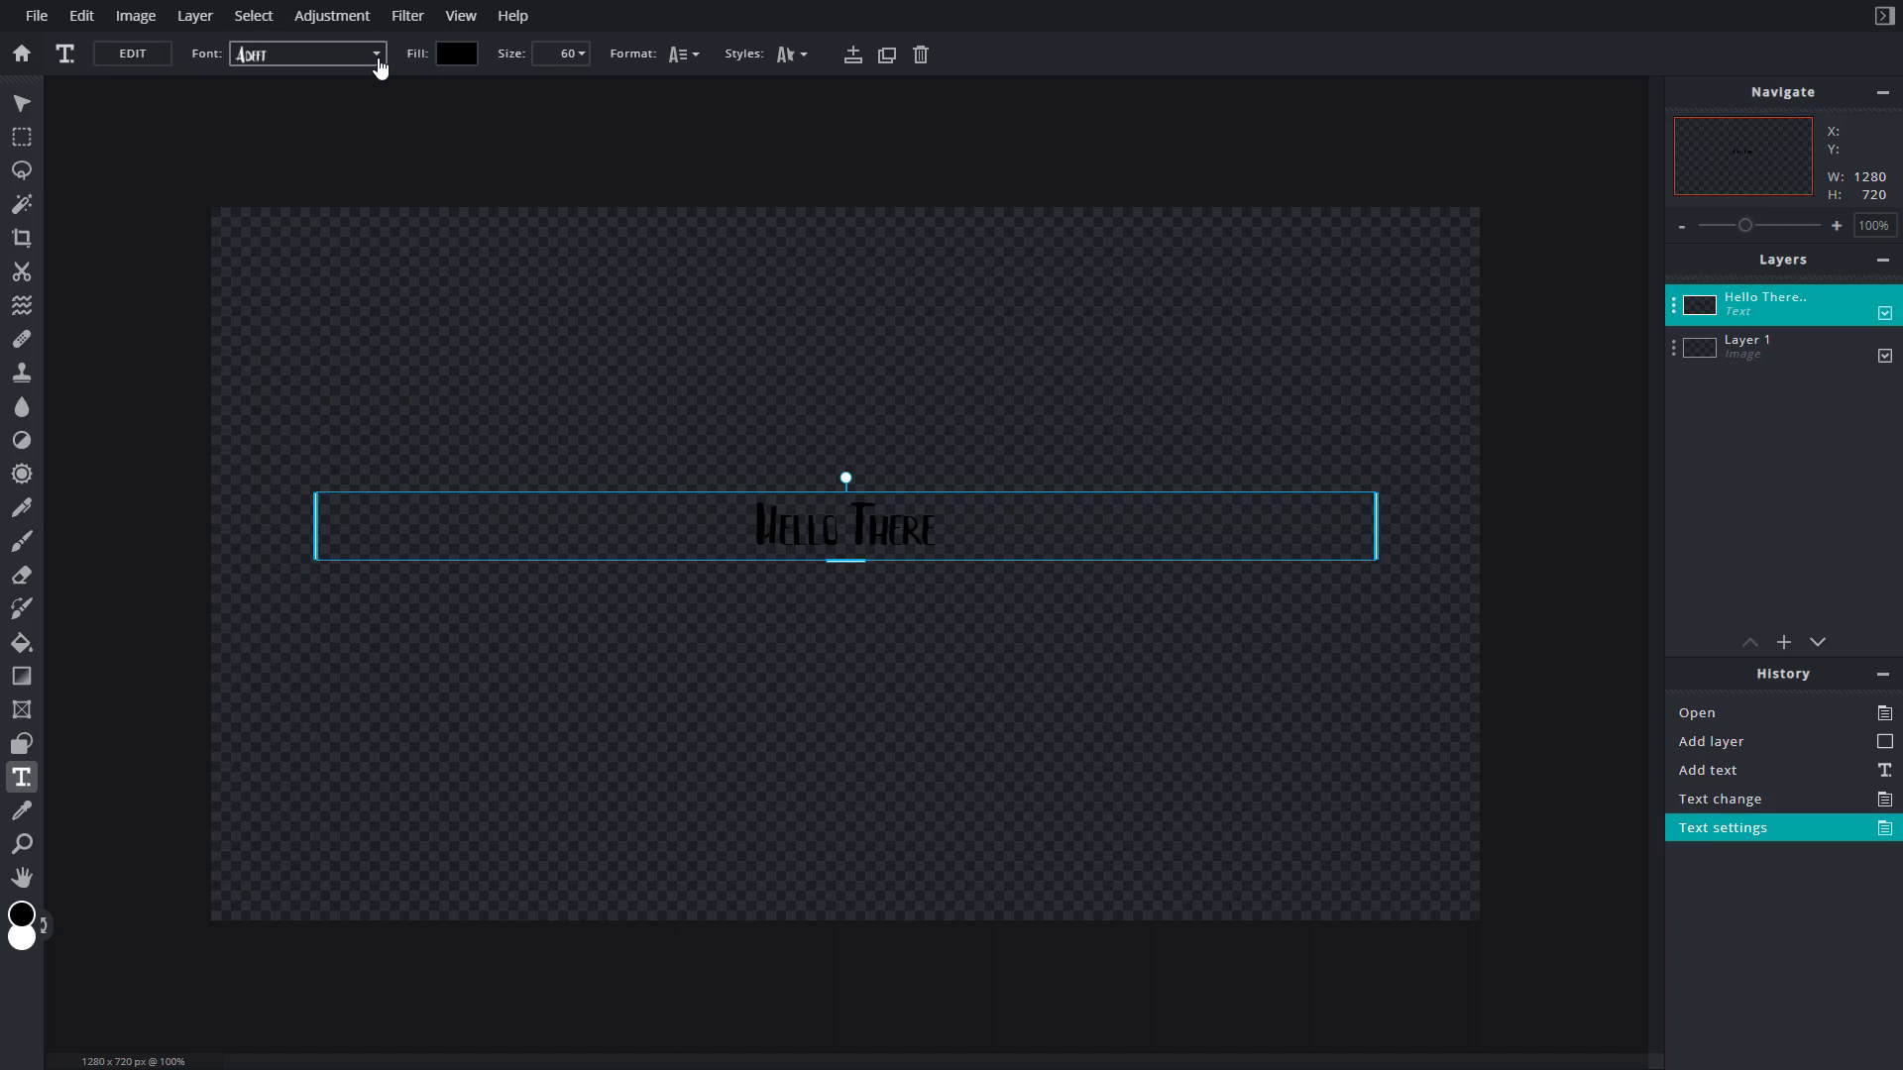
{"action": "left_click", "coordinate": [378, 55]}
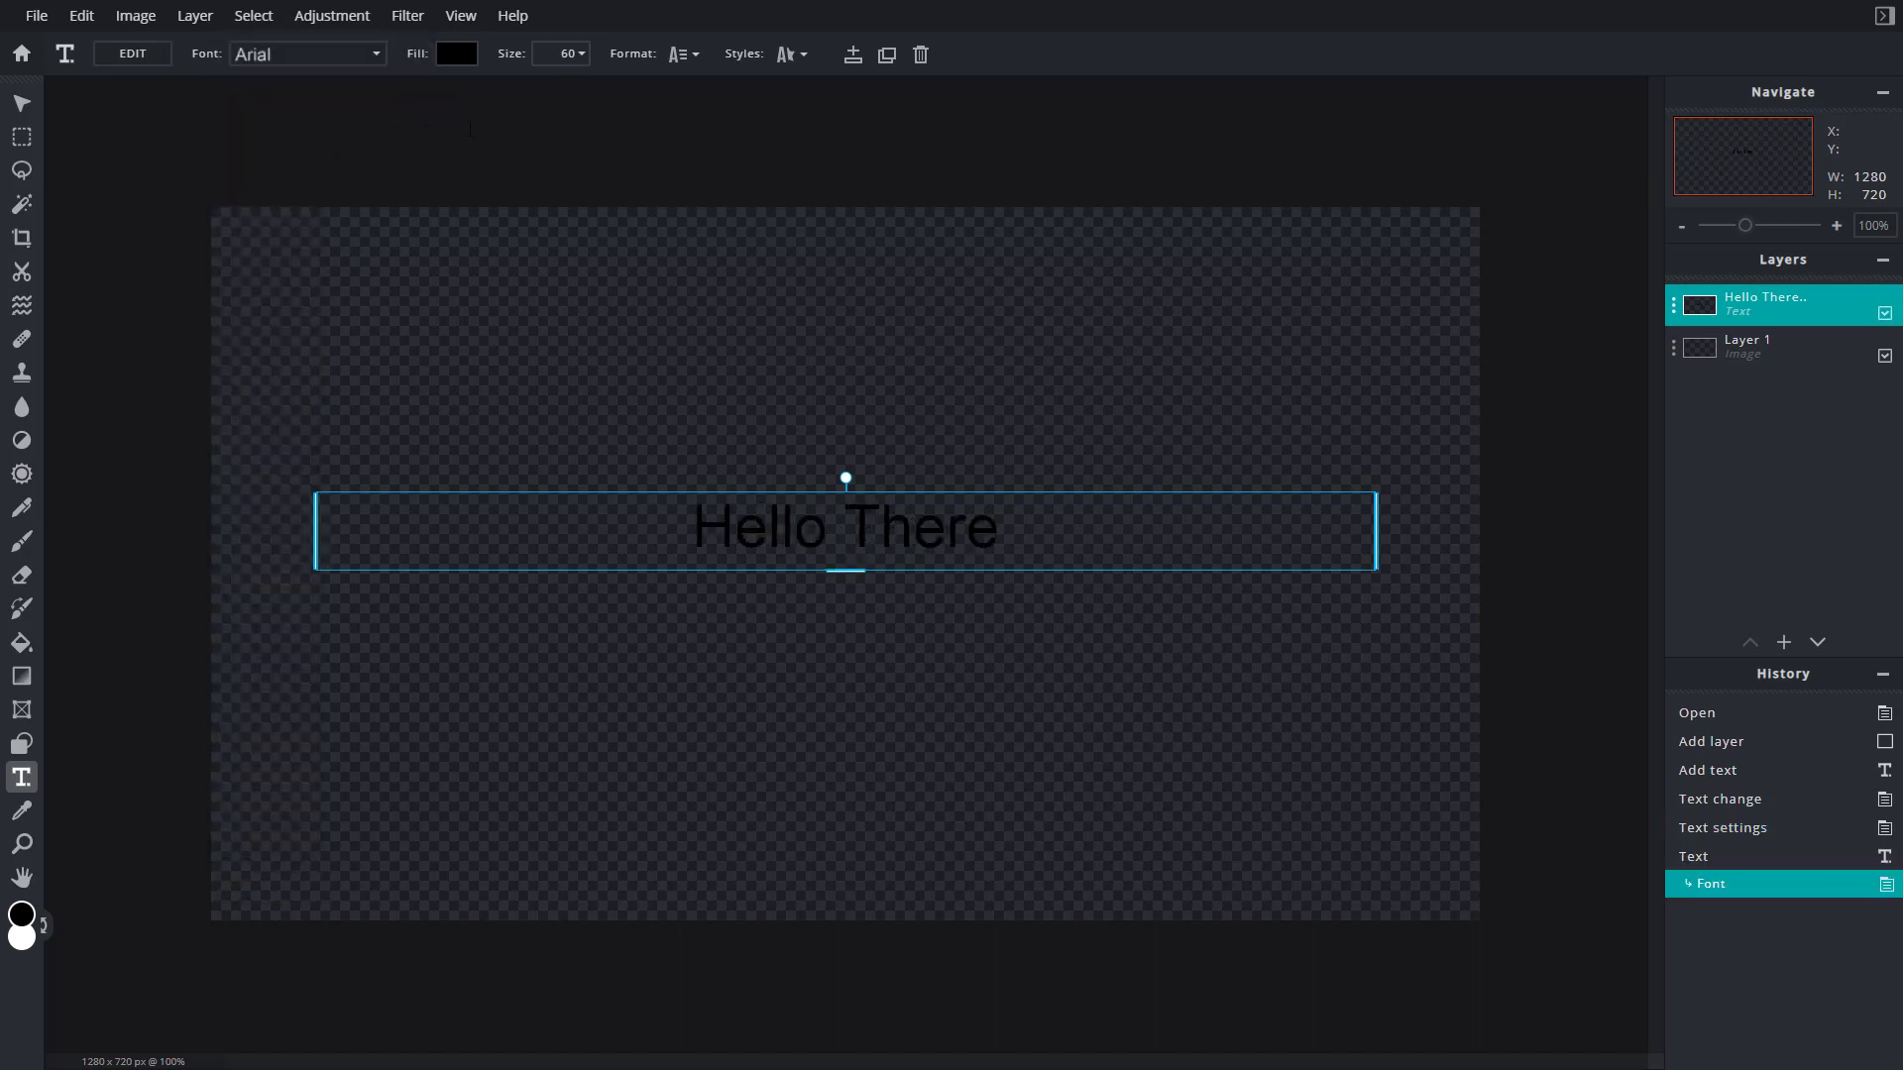
{"action": "left_click", "coordinate": [456, 61]}
Make Hello There white and enlarge it to size 135.
{"action": "left_click", "coordinate": [308, 170]}
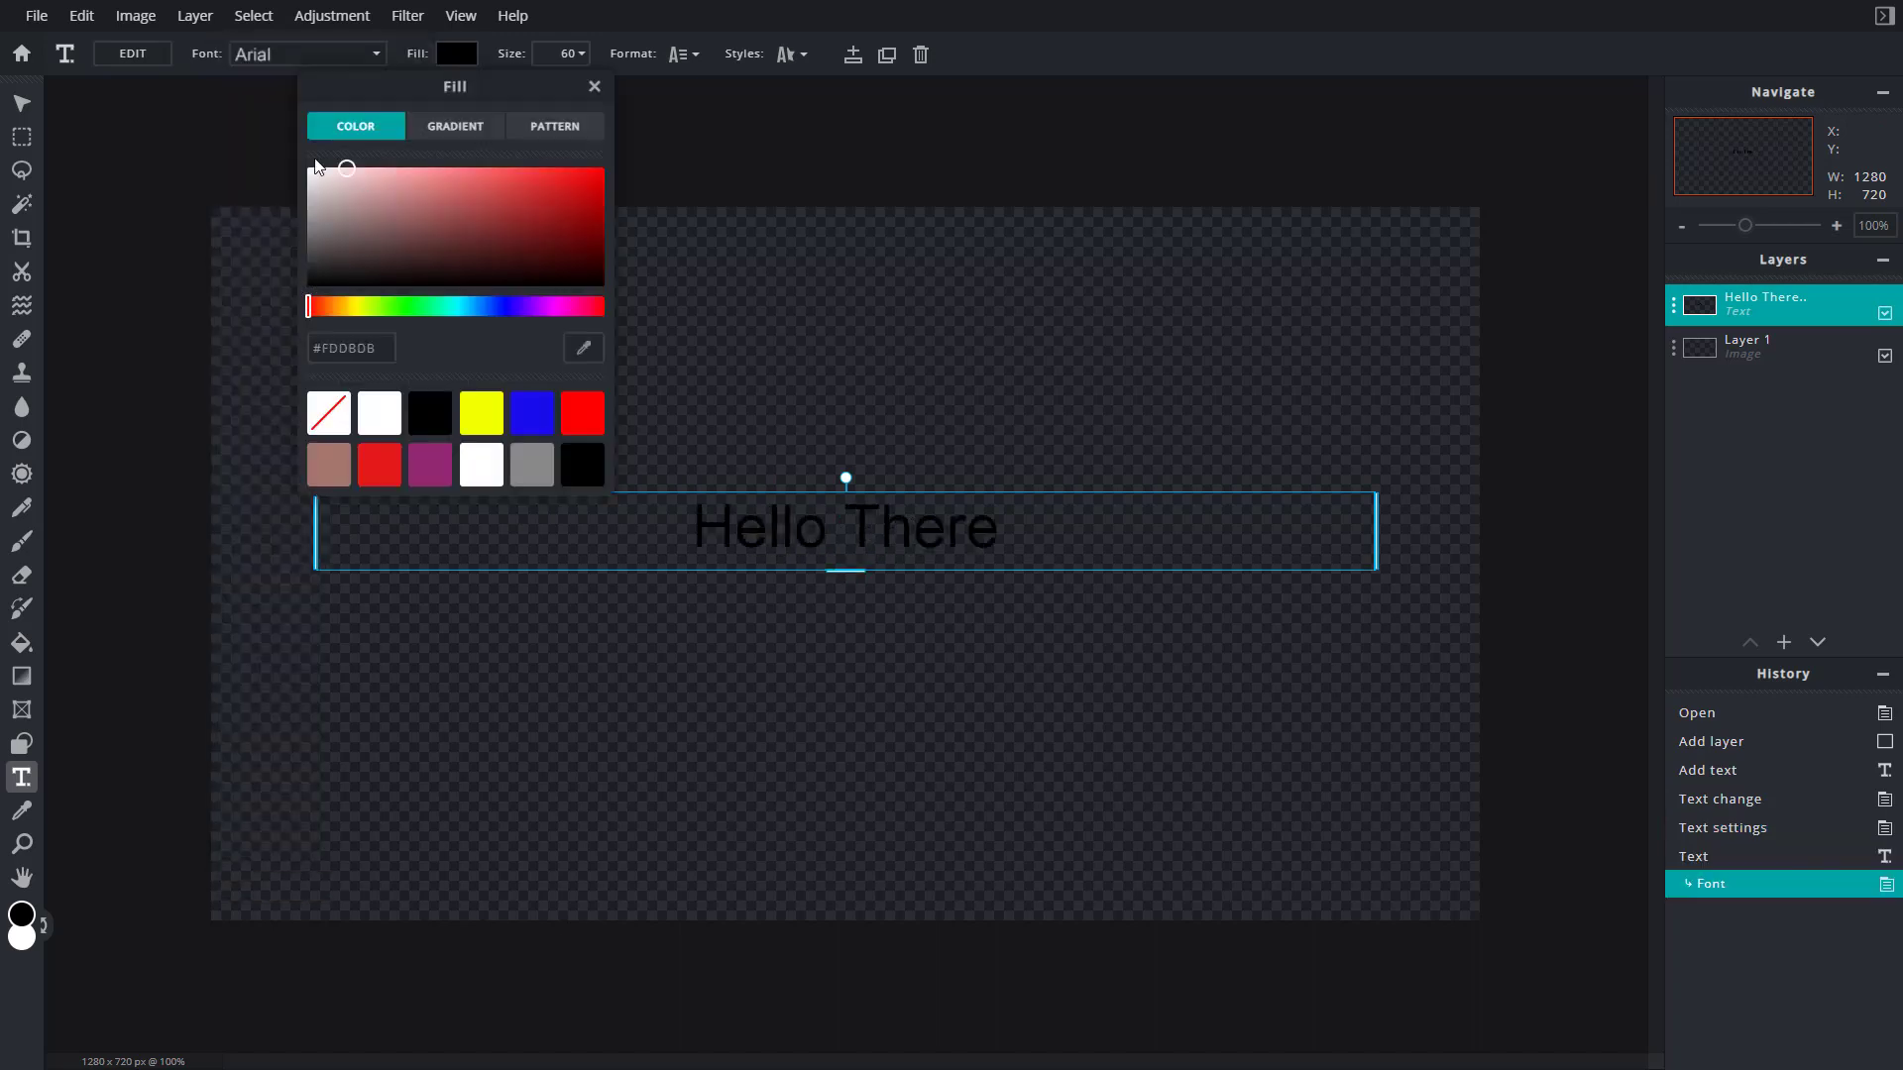
{"action": "left_click", "coordinate": [582, 56]}
{"action": "left_click", "coordinate": [583, 55]}
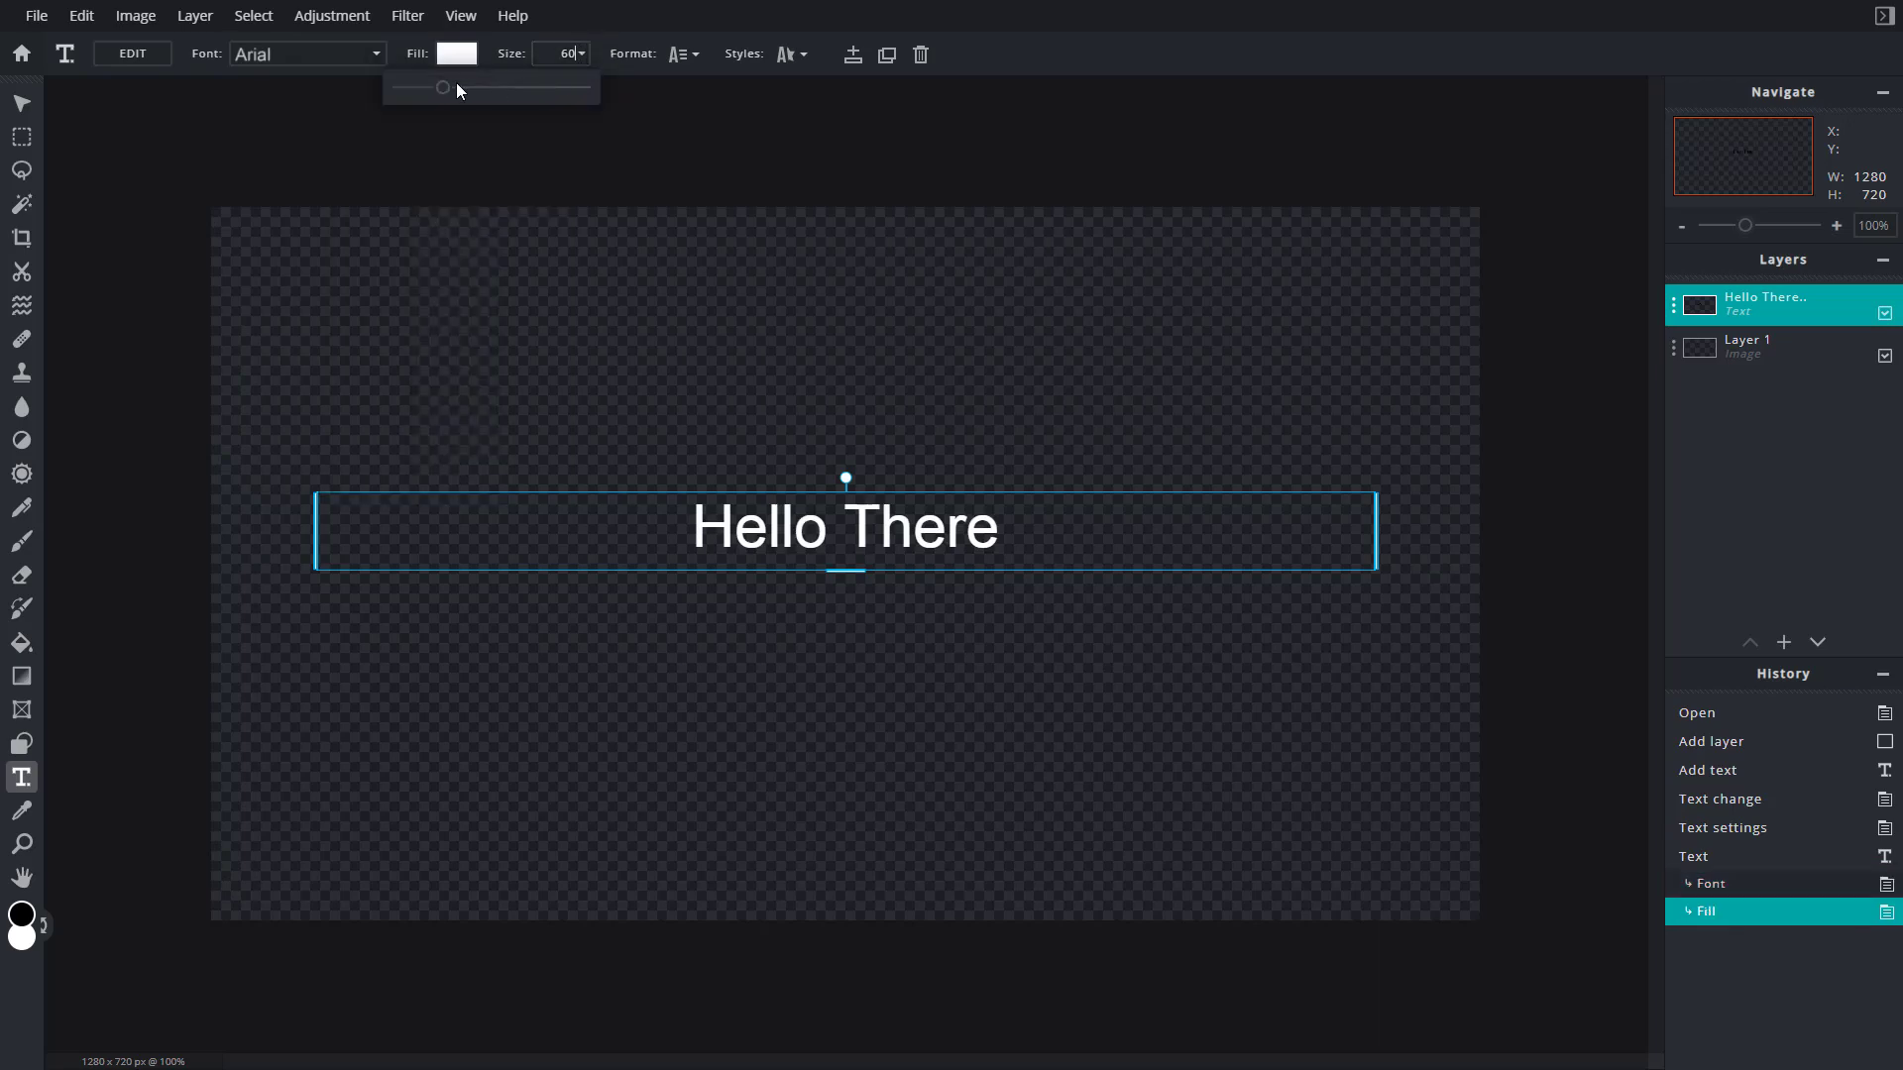
{"action": "left_click_drag", "start_coordinate": [442, 87], "coordinate": [478, 94]}
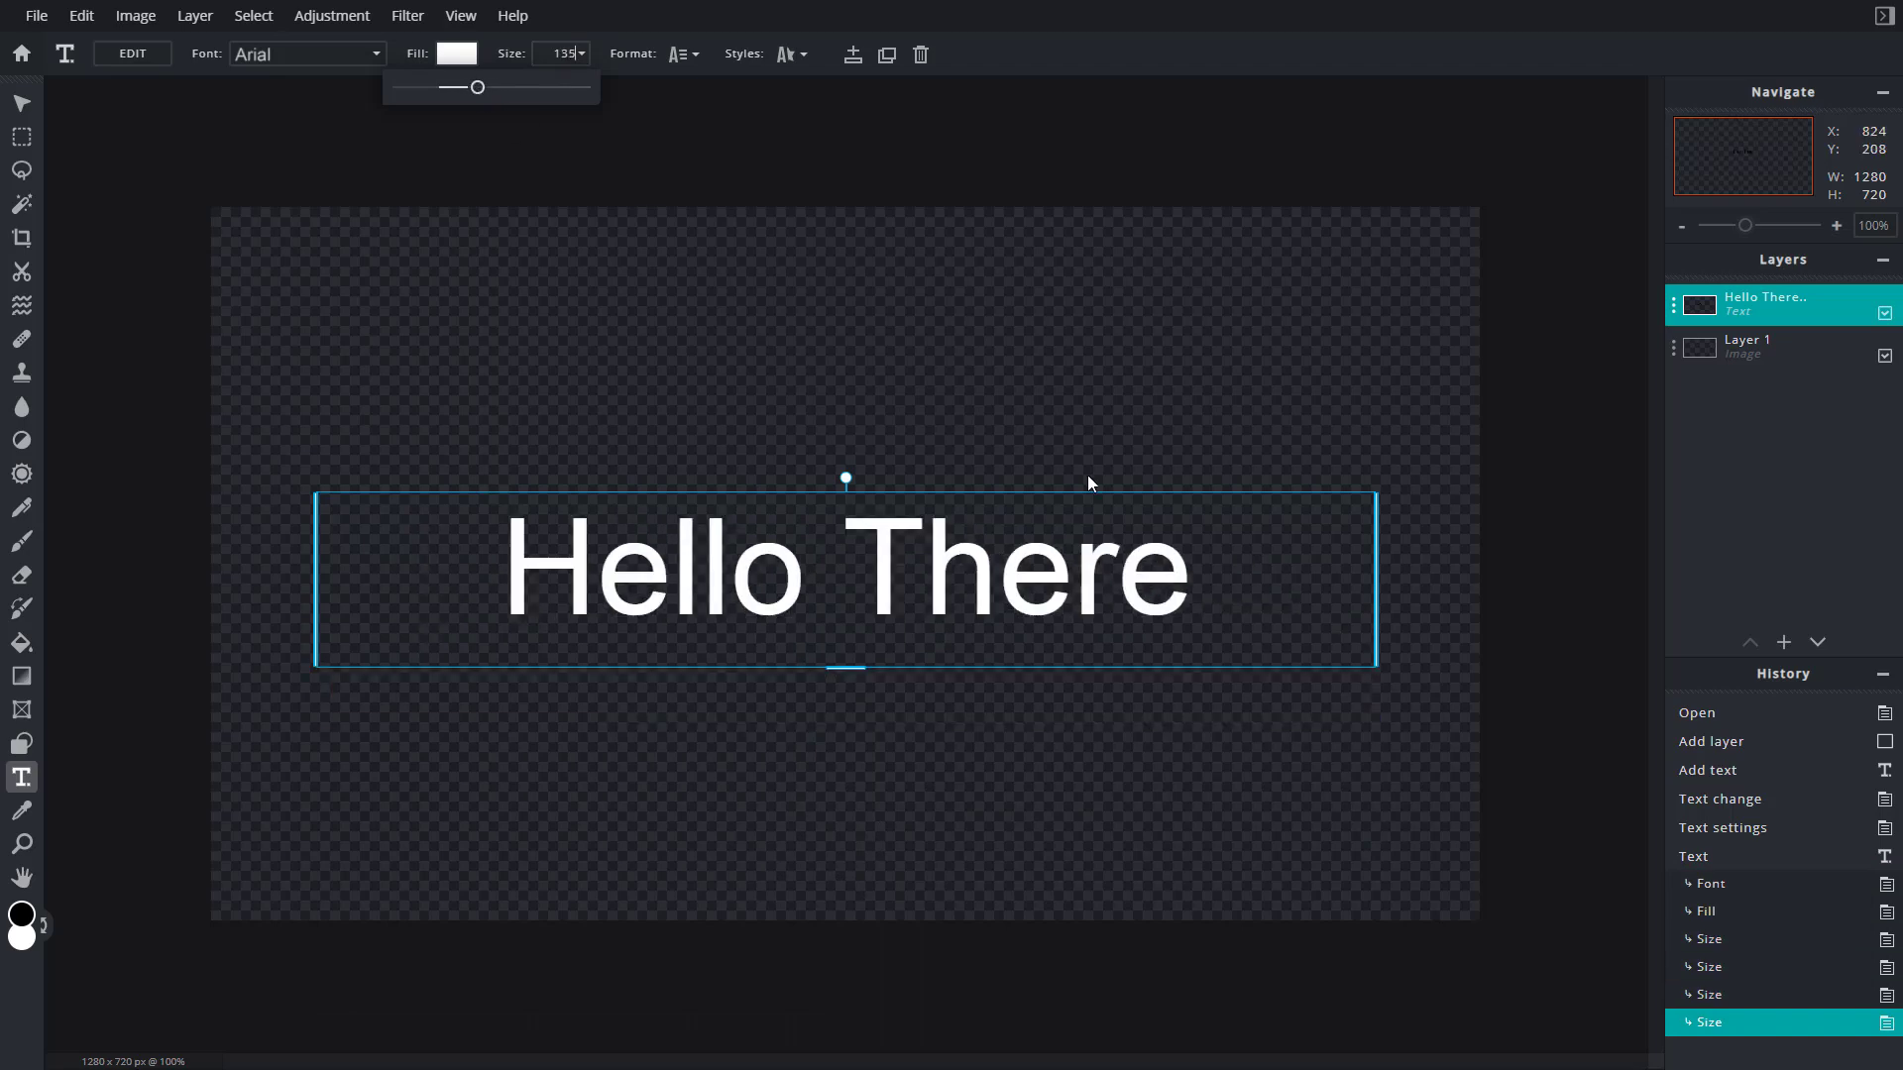
{"action": "left_click", "coordinate": [904, 616]}
Move the text higher on the canvas and tilt it slightly.
{"action": "left_click_drag", "start_coordinate": [921, 549], "coordinate": [907, 460]}
{"action": "left_click_drag", "start_coordinate": [854, 390], "coordinate": [842, 350]}
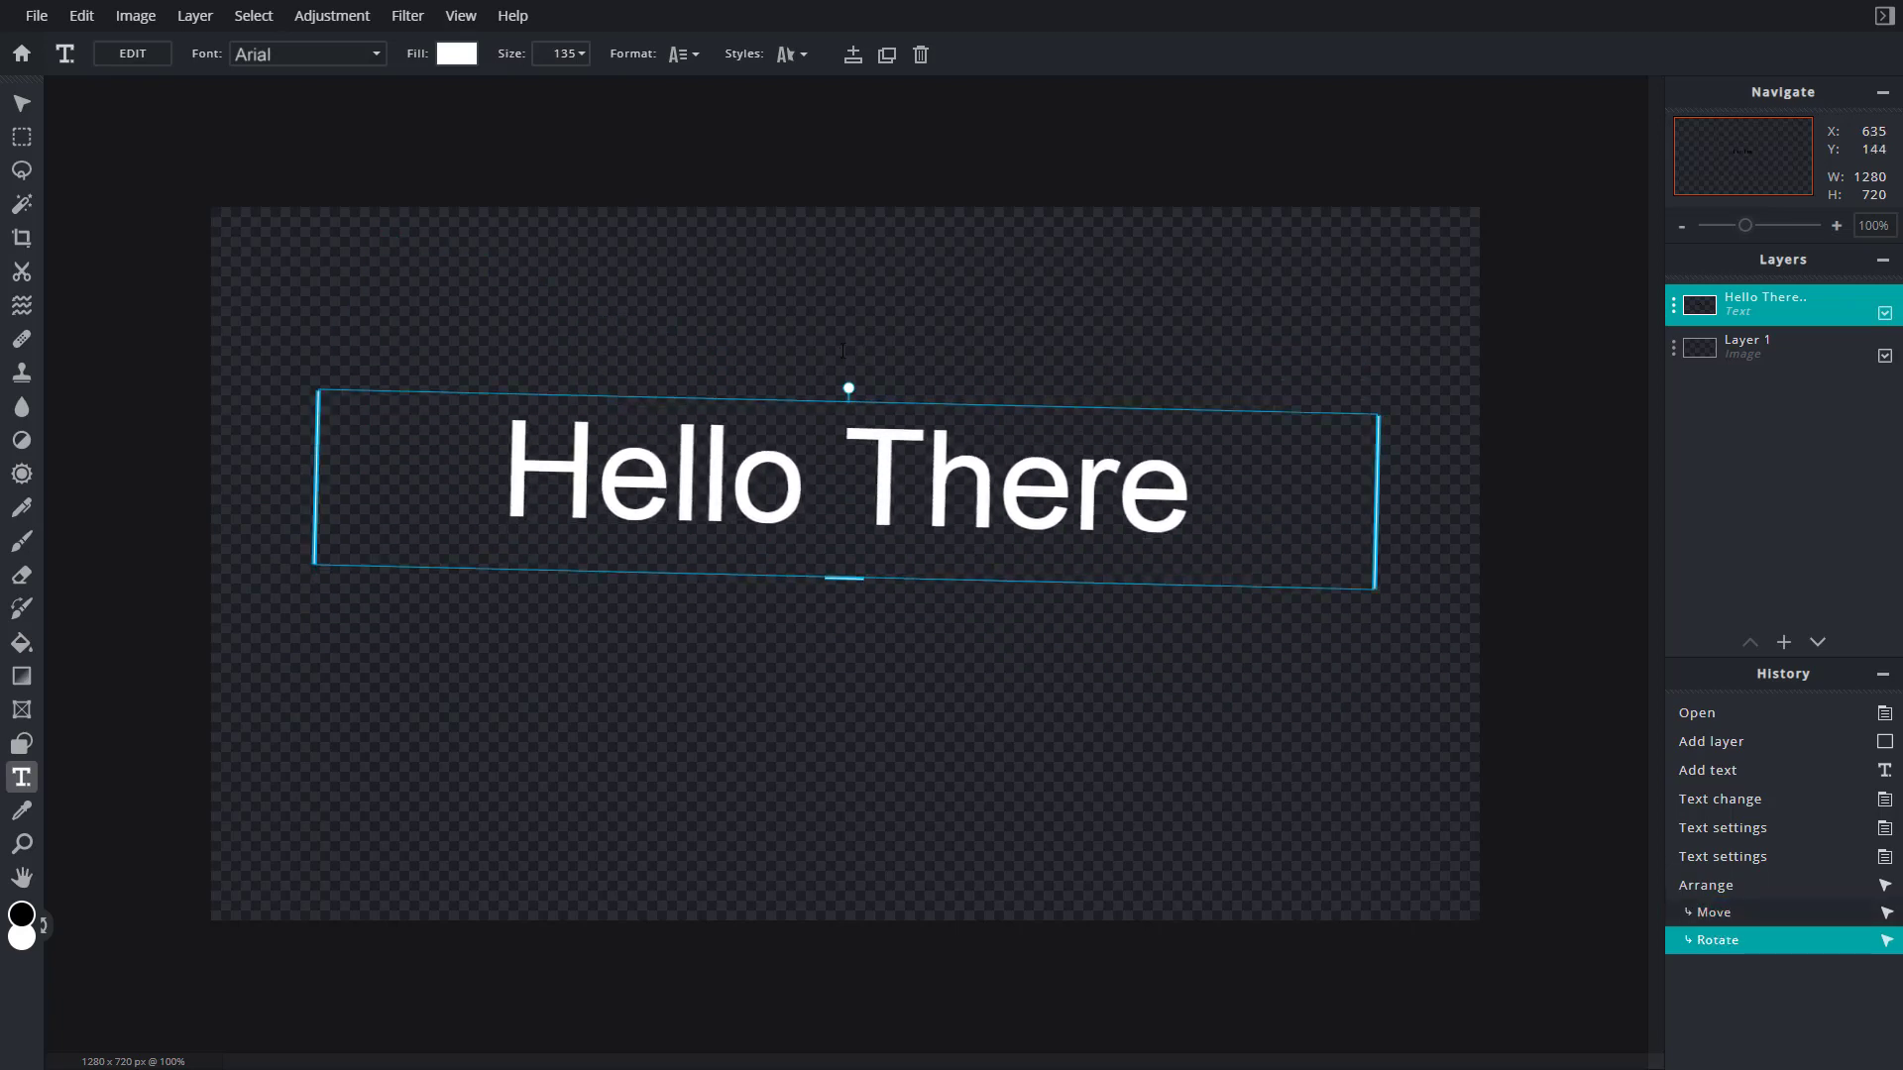
{"action": "left_click", "coordinate": [689, 66]}
Set line space 21 and letter space 22, and right-align the text.
{"action": "left_click_drag", "start_coordinate": [683, 156], "coordinate": [704, 154]}
{"action": "left_click_drag", "start_coordinate": [616, 215], "coordinate": [654, 215]}
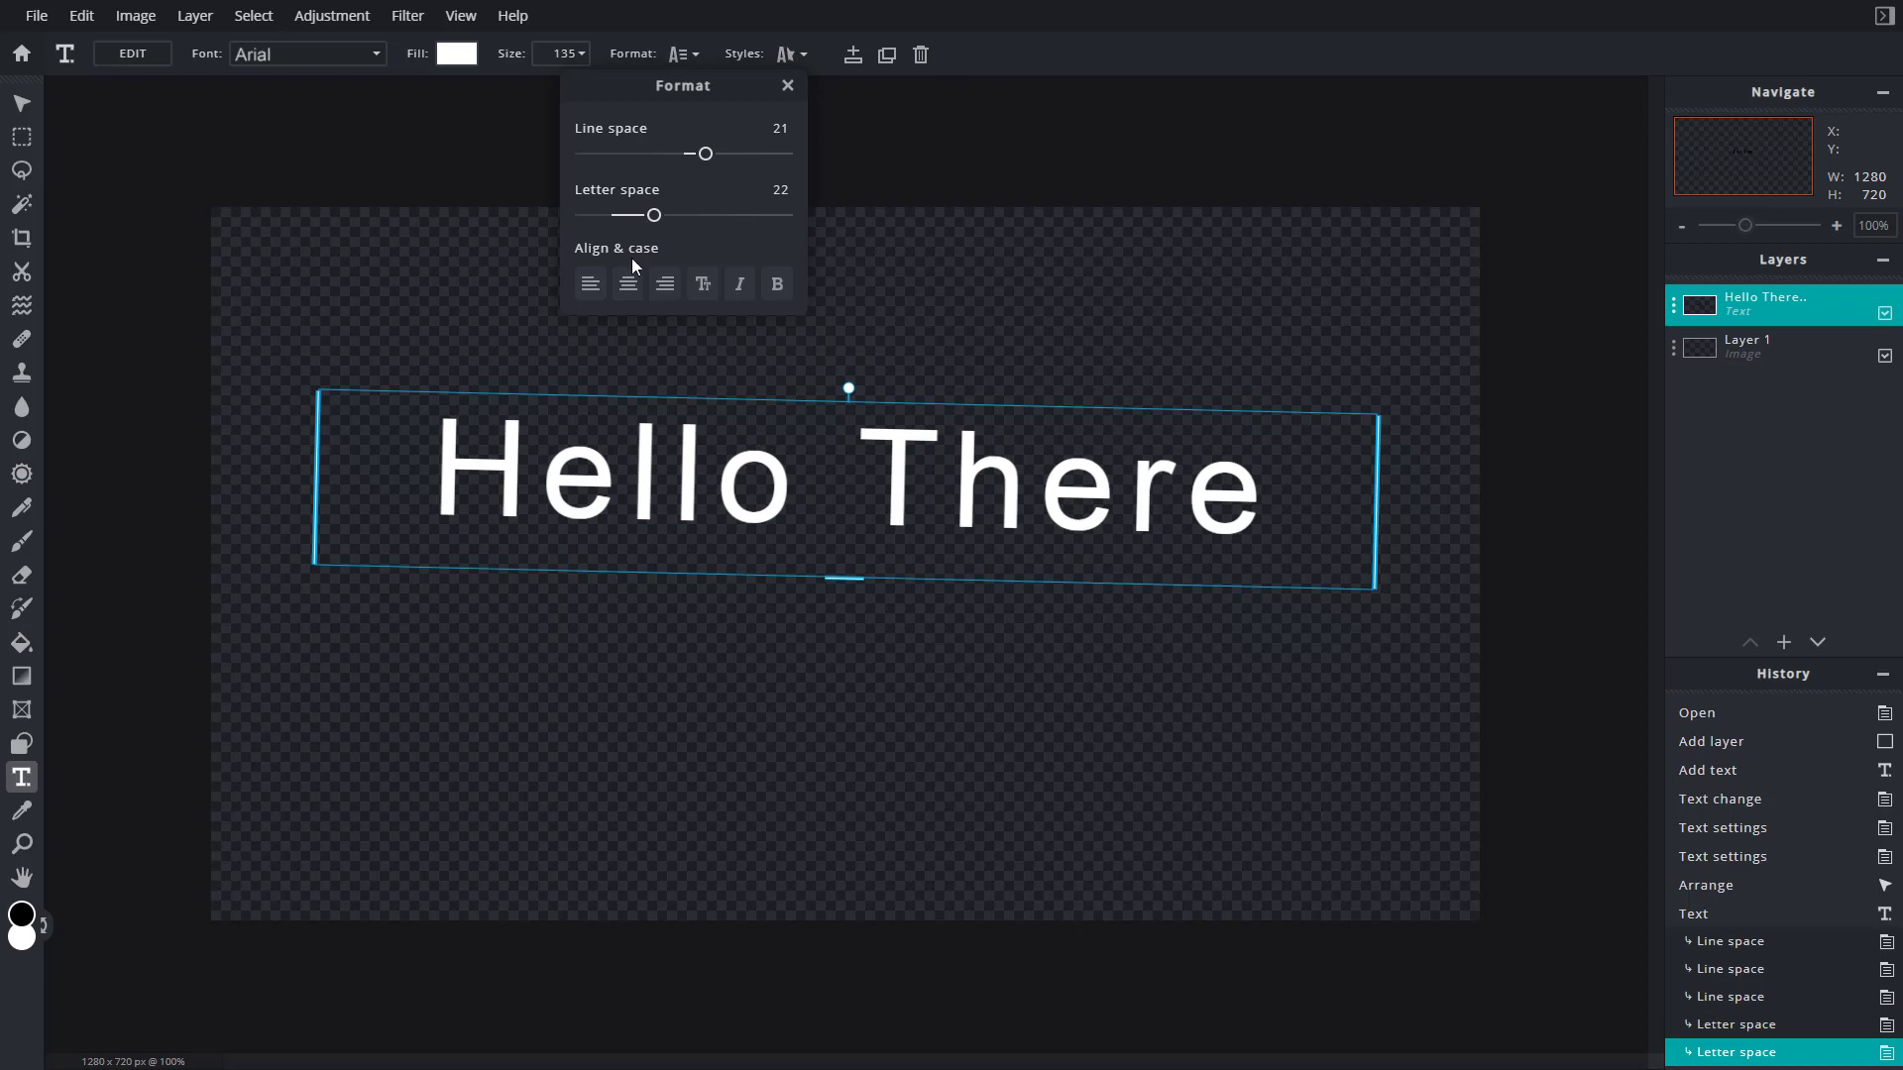
{"action": "left_click", "coordinate": [590, 285]}
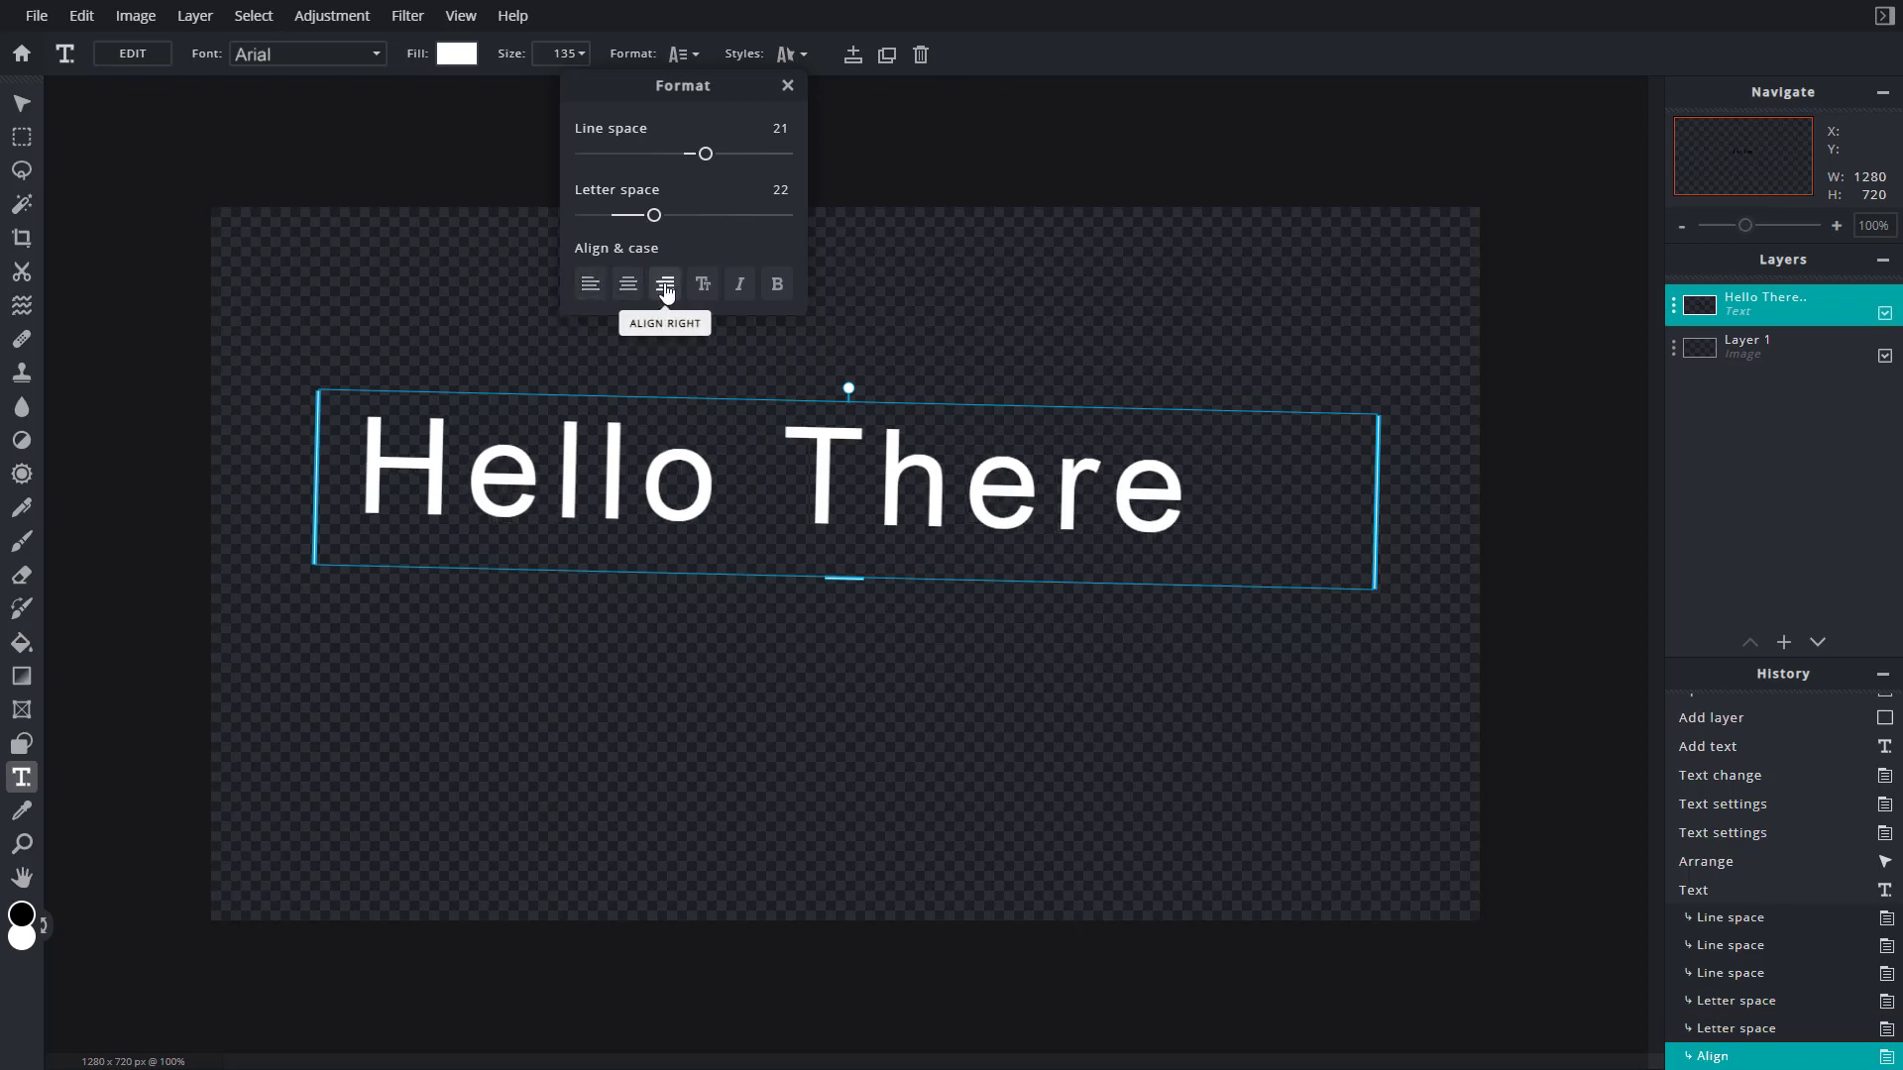
{"action": "left_click", "coordinate": [665, 284]}
Leave the text italic only, after trying uppercase and bold.
{"action": "left_click", "coordinate": [703, 285]}
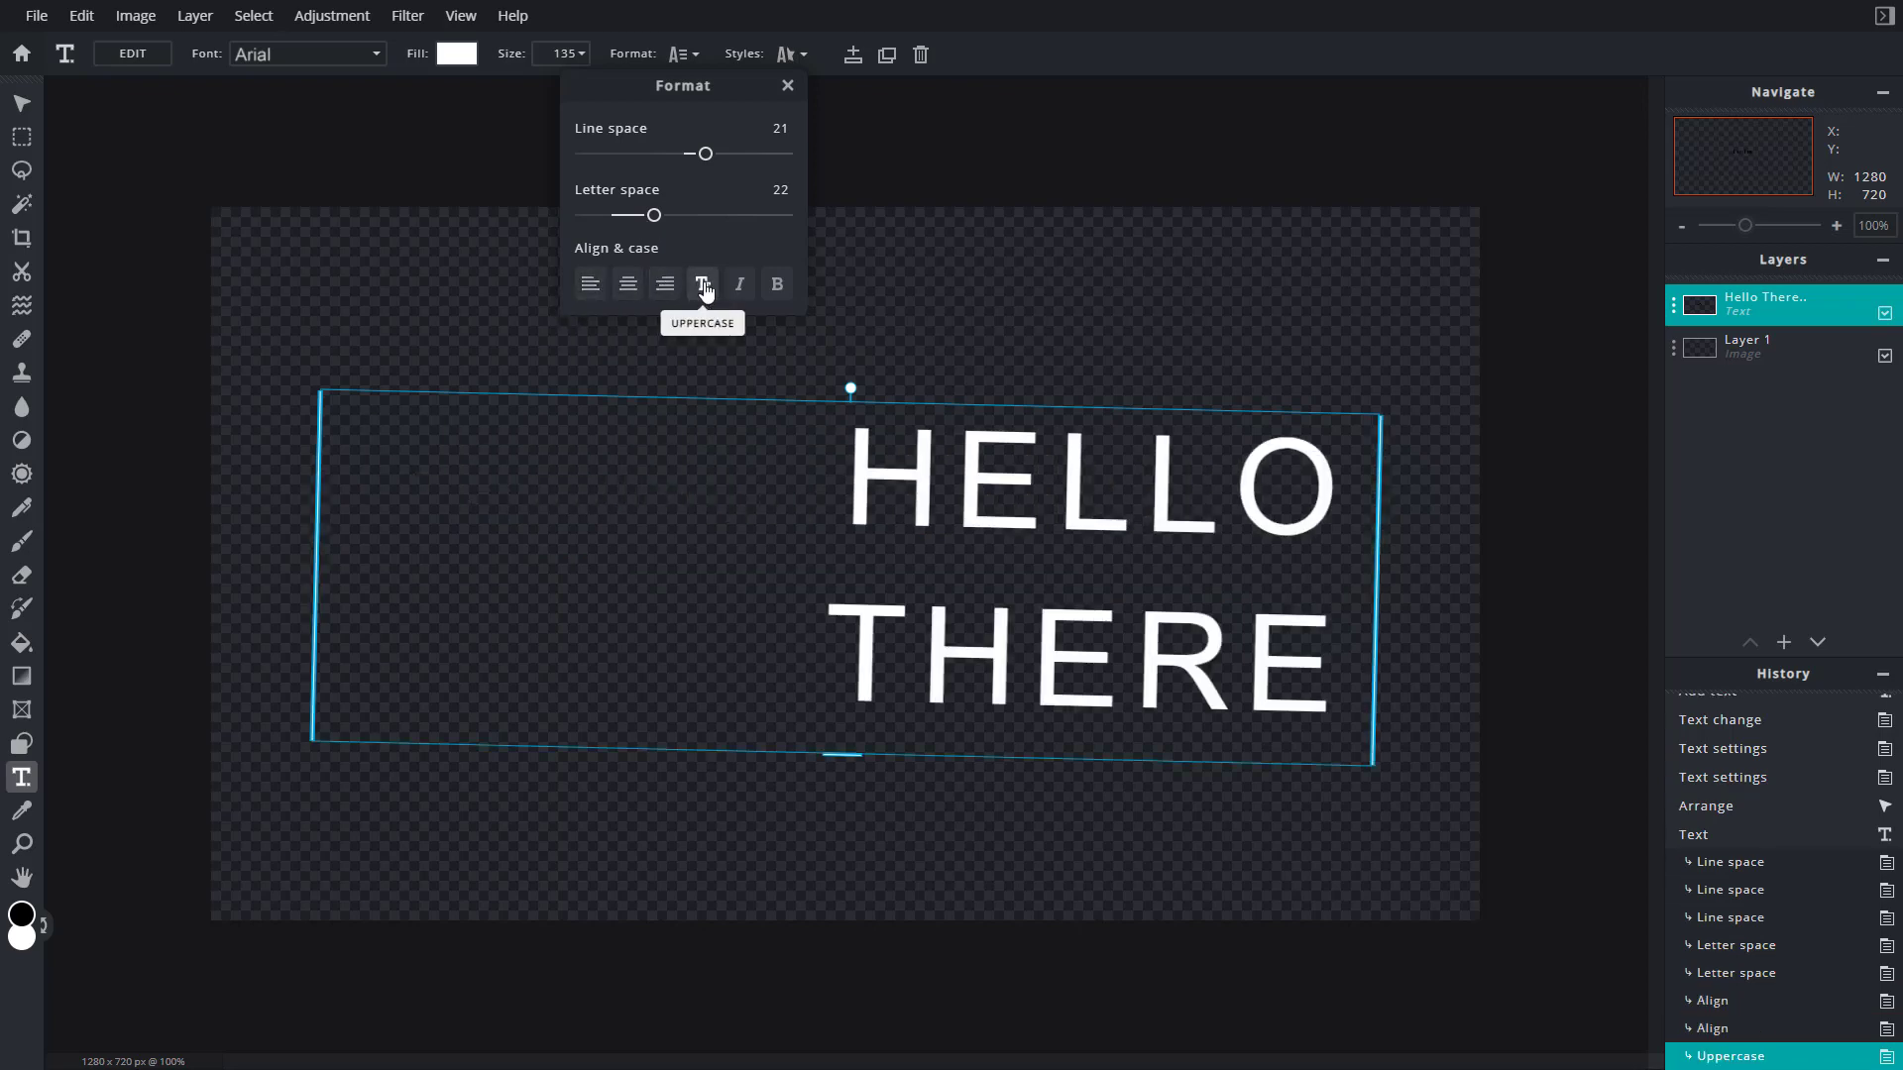
{"action": "left_click", "coordinate": [739, 288]}
{"action": "left_click", "coordinate": [739, 287]}
{"action": "left_click", "coordinate": [779, 287]}
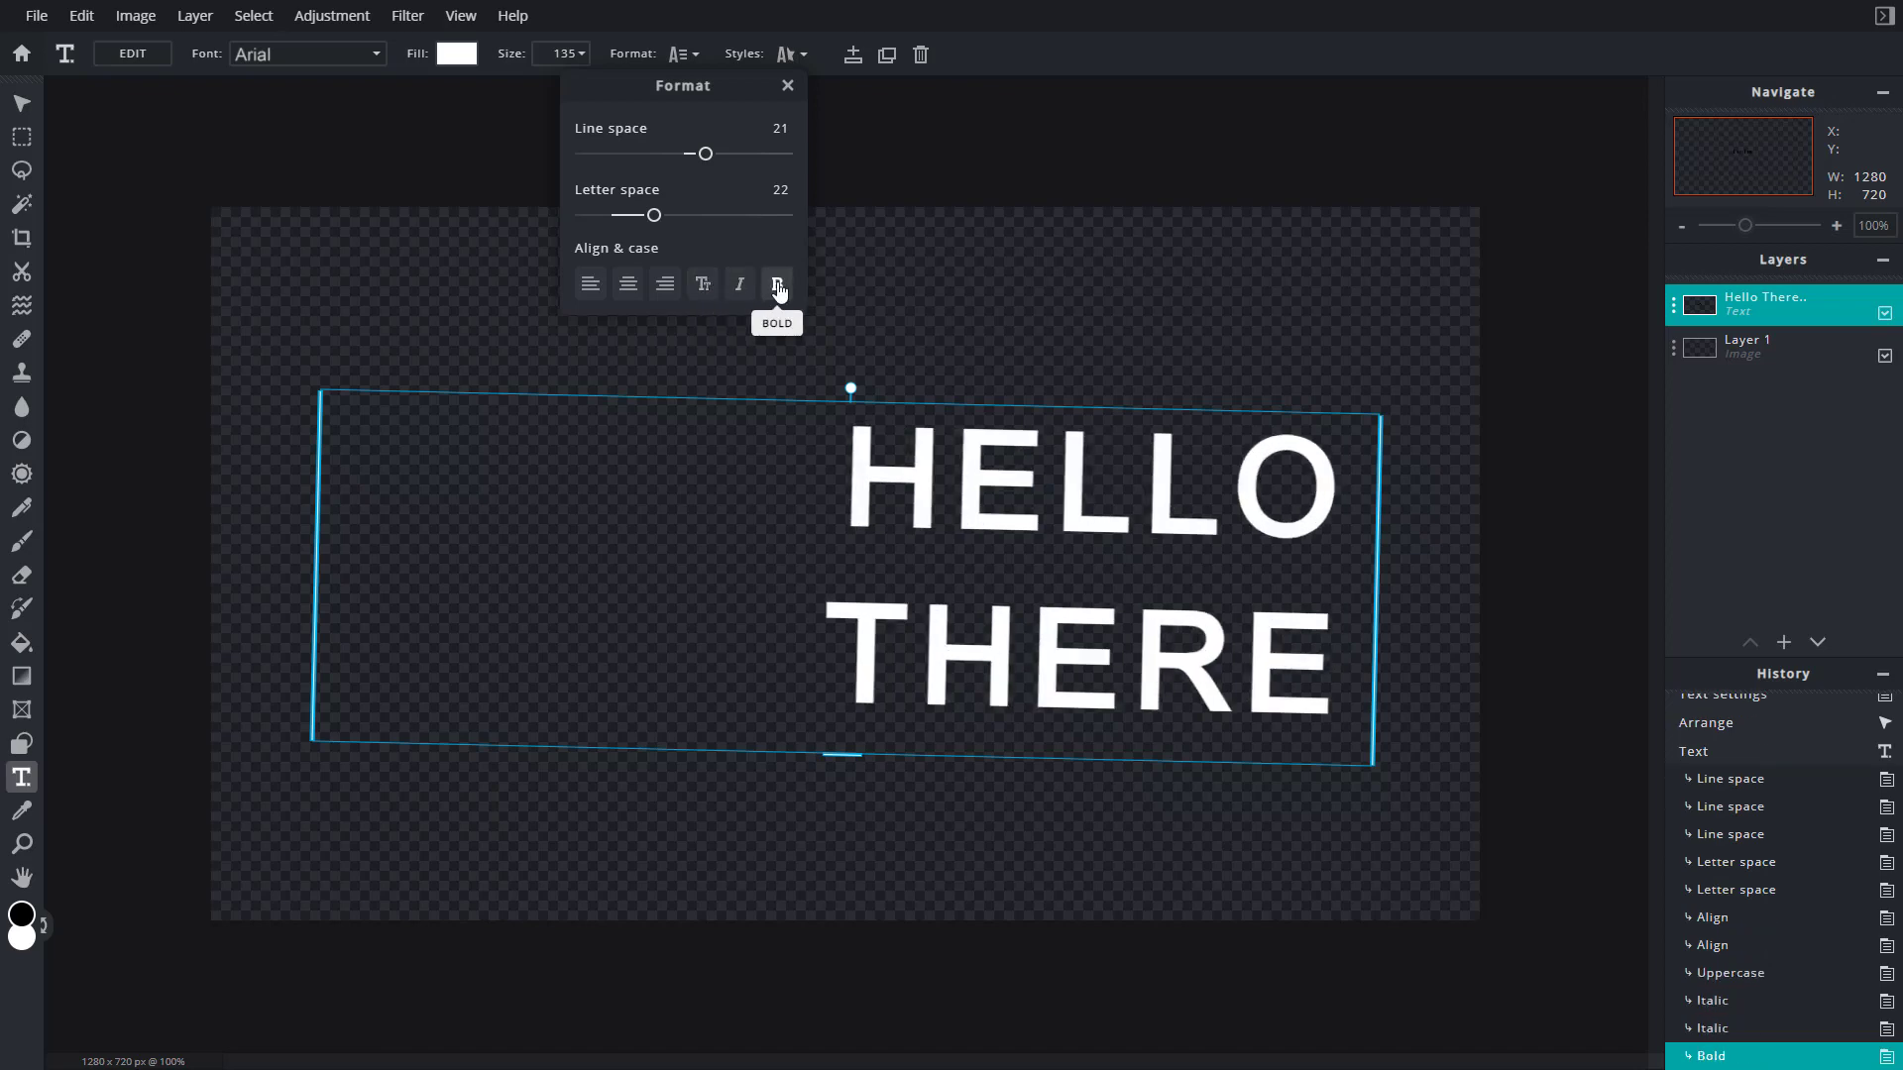
{"action": "left_click", "coordinate": [777, 286]}
{"action": "left_click", "coordinate": [739, 286]}
{"action": "left_click", "coordinate": [705, 288]}
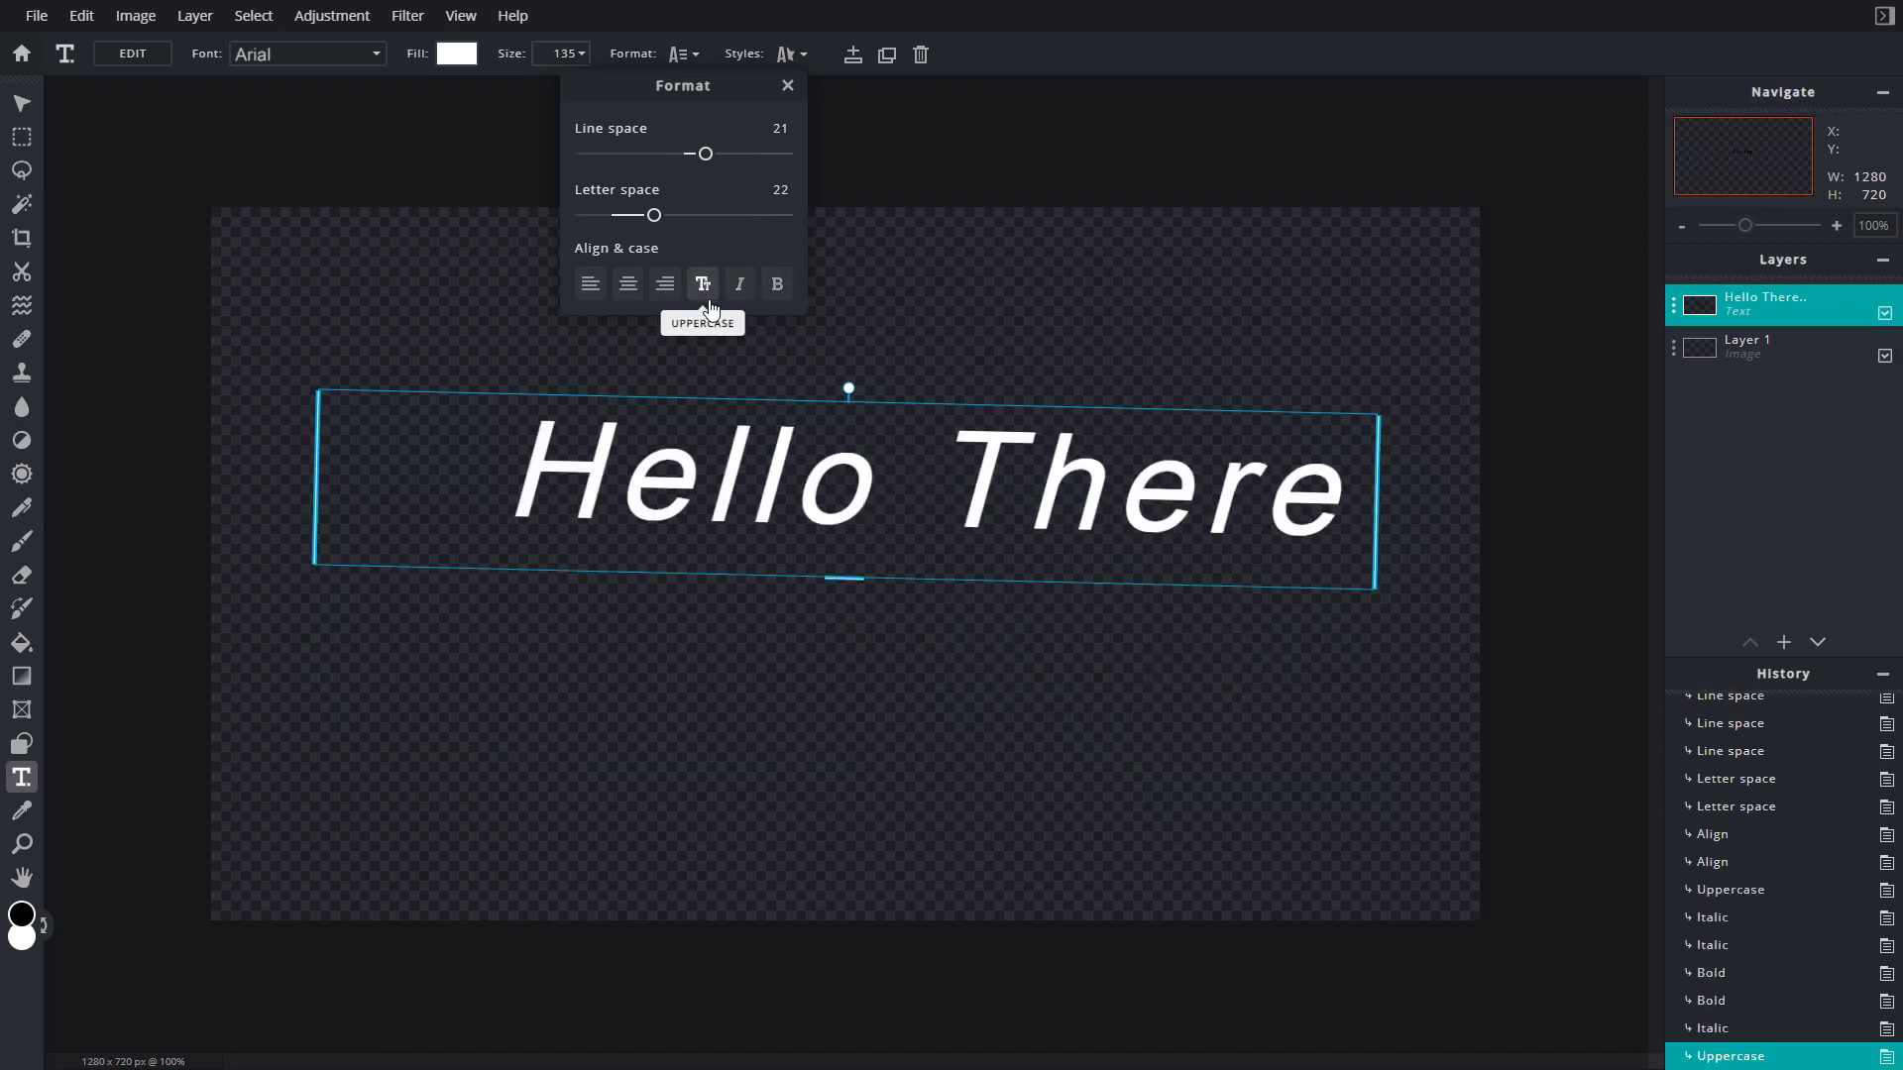
{"action": "left_click", "coordinate": [801, 55]}
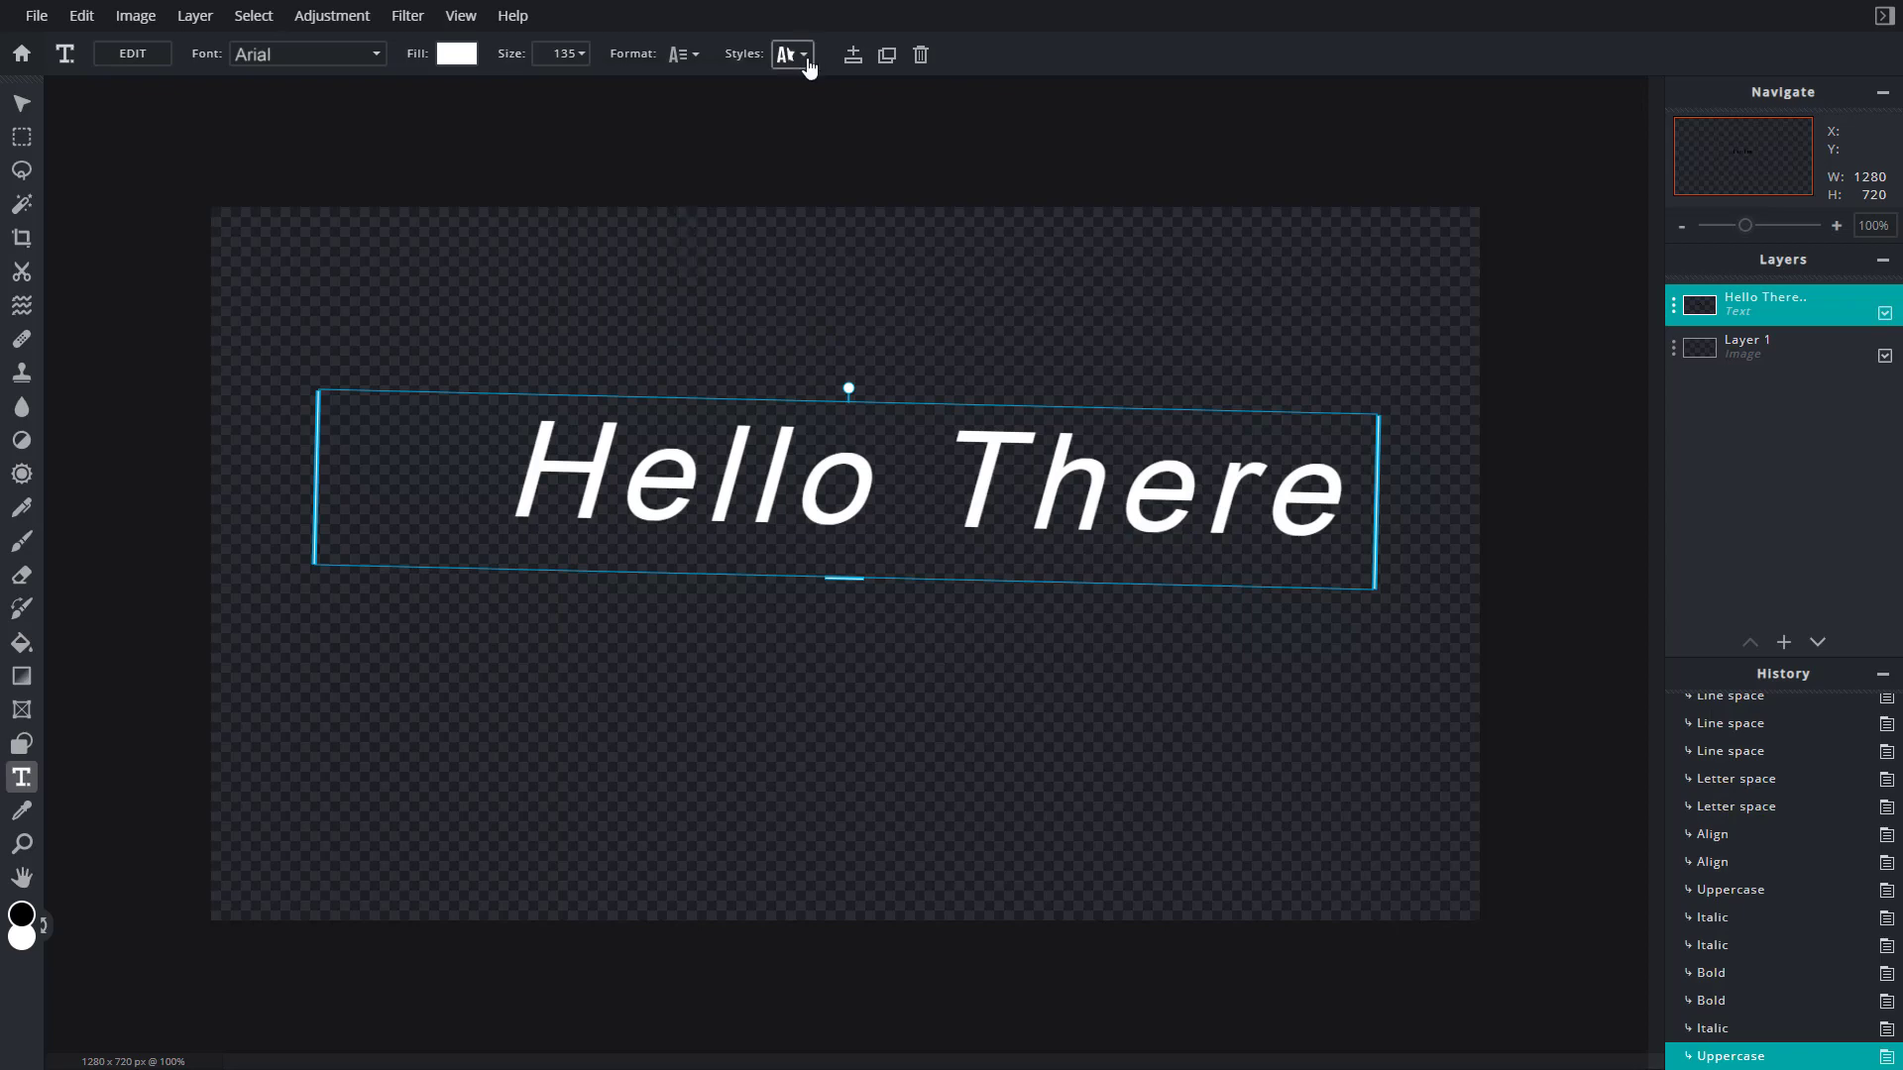
Curve the text into a circle, after trying half-circle, arc, spread, flip and background options.
{"action": "left_click", "coordinate": [873, 134]}
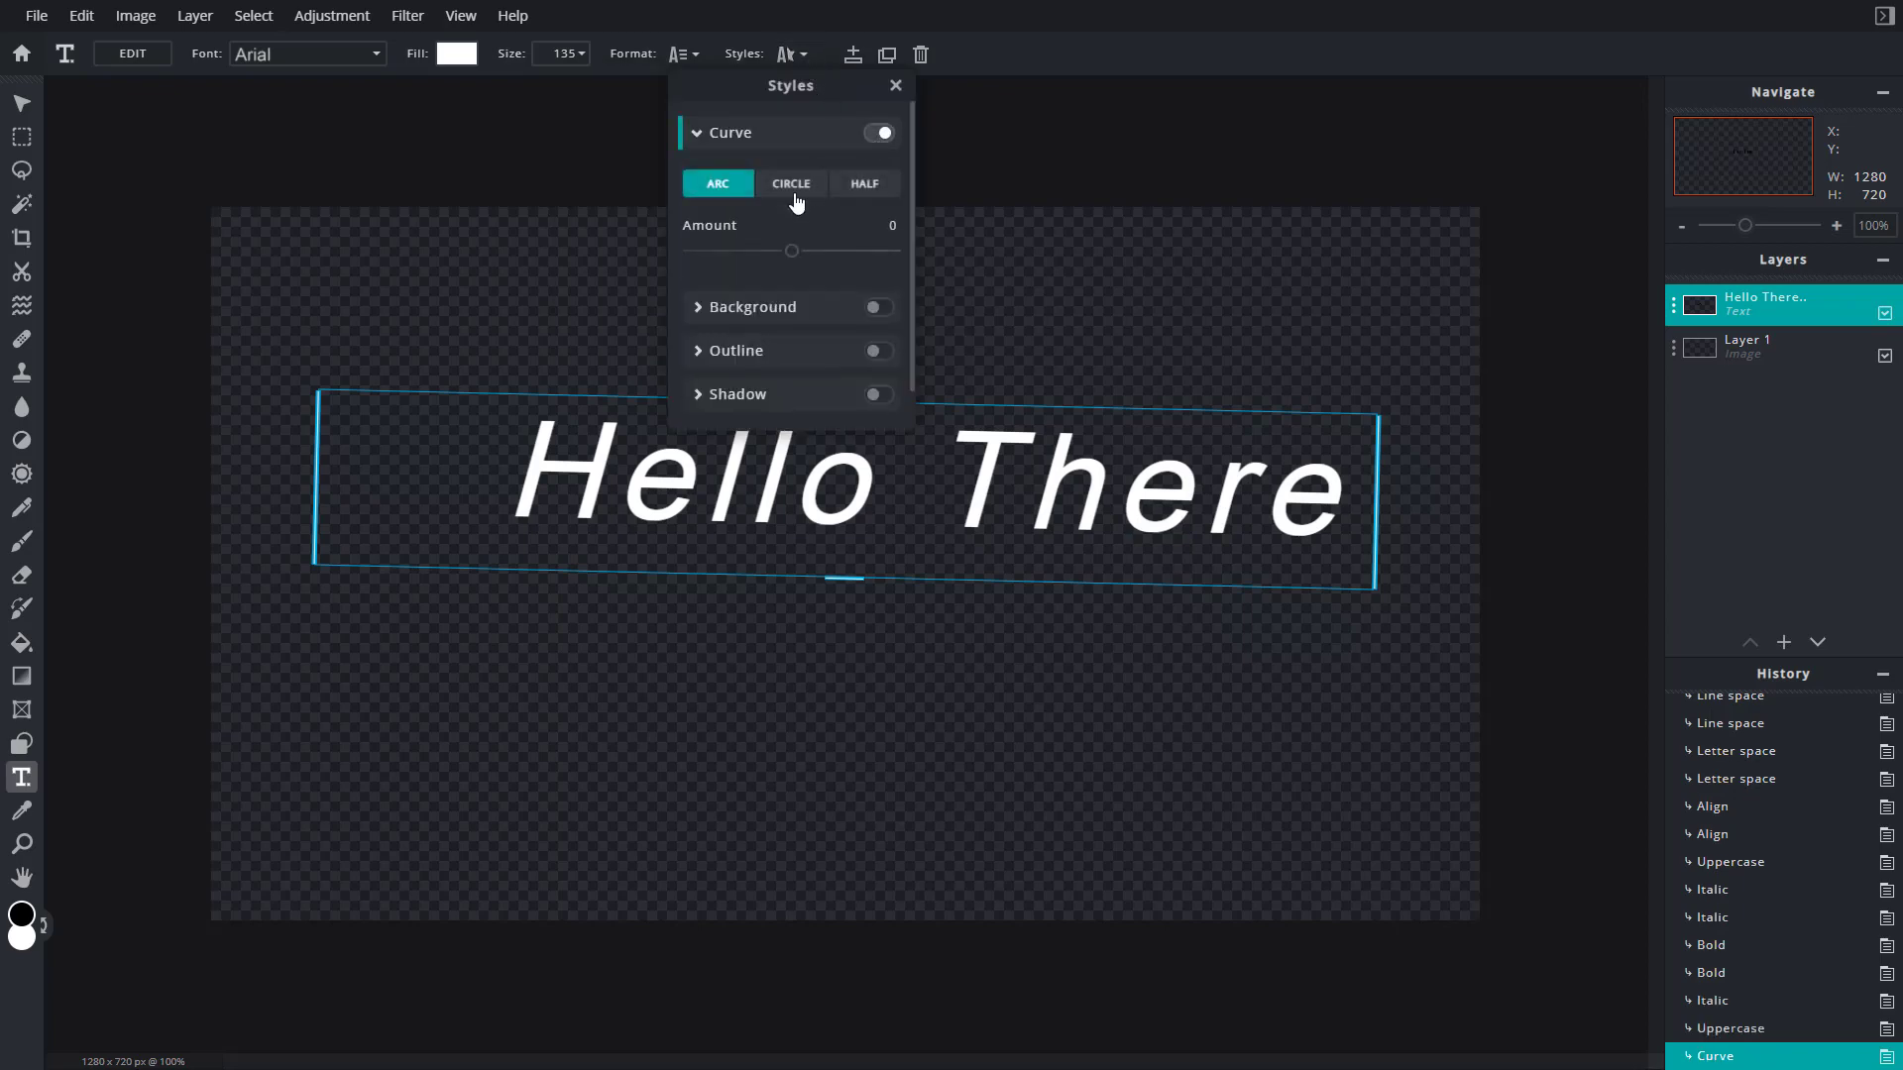
{"action": "left_click", "coordinate": [791, 185]}
{"action": "left_click", "coordinate": [855, 186]}
{"action": "left_click", "coordinate": [791, 184]}
{"action": "left_click", "coordinate": [718, 185]}
{"action": "left_click", "coordinate": [801, 189]}
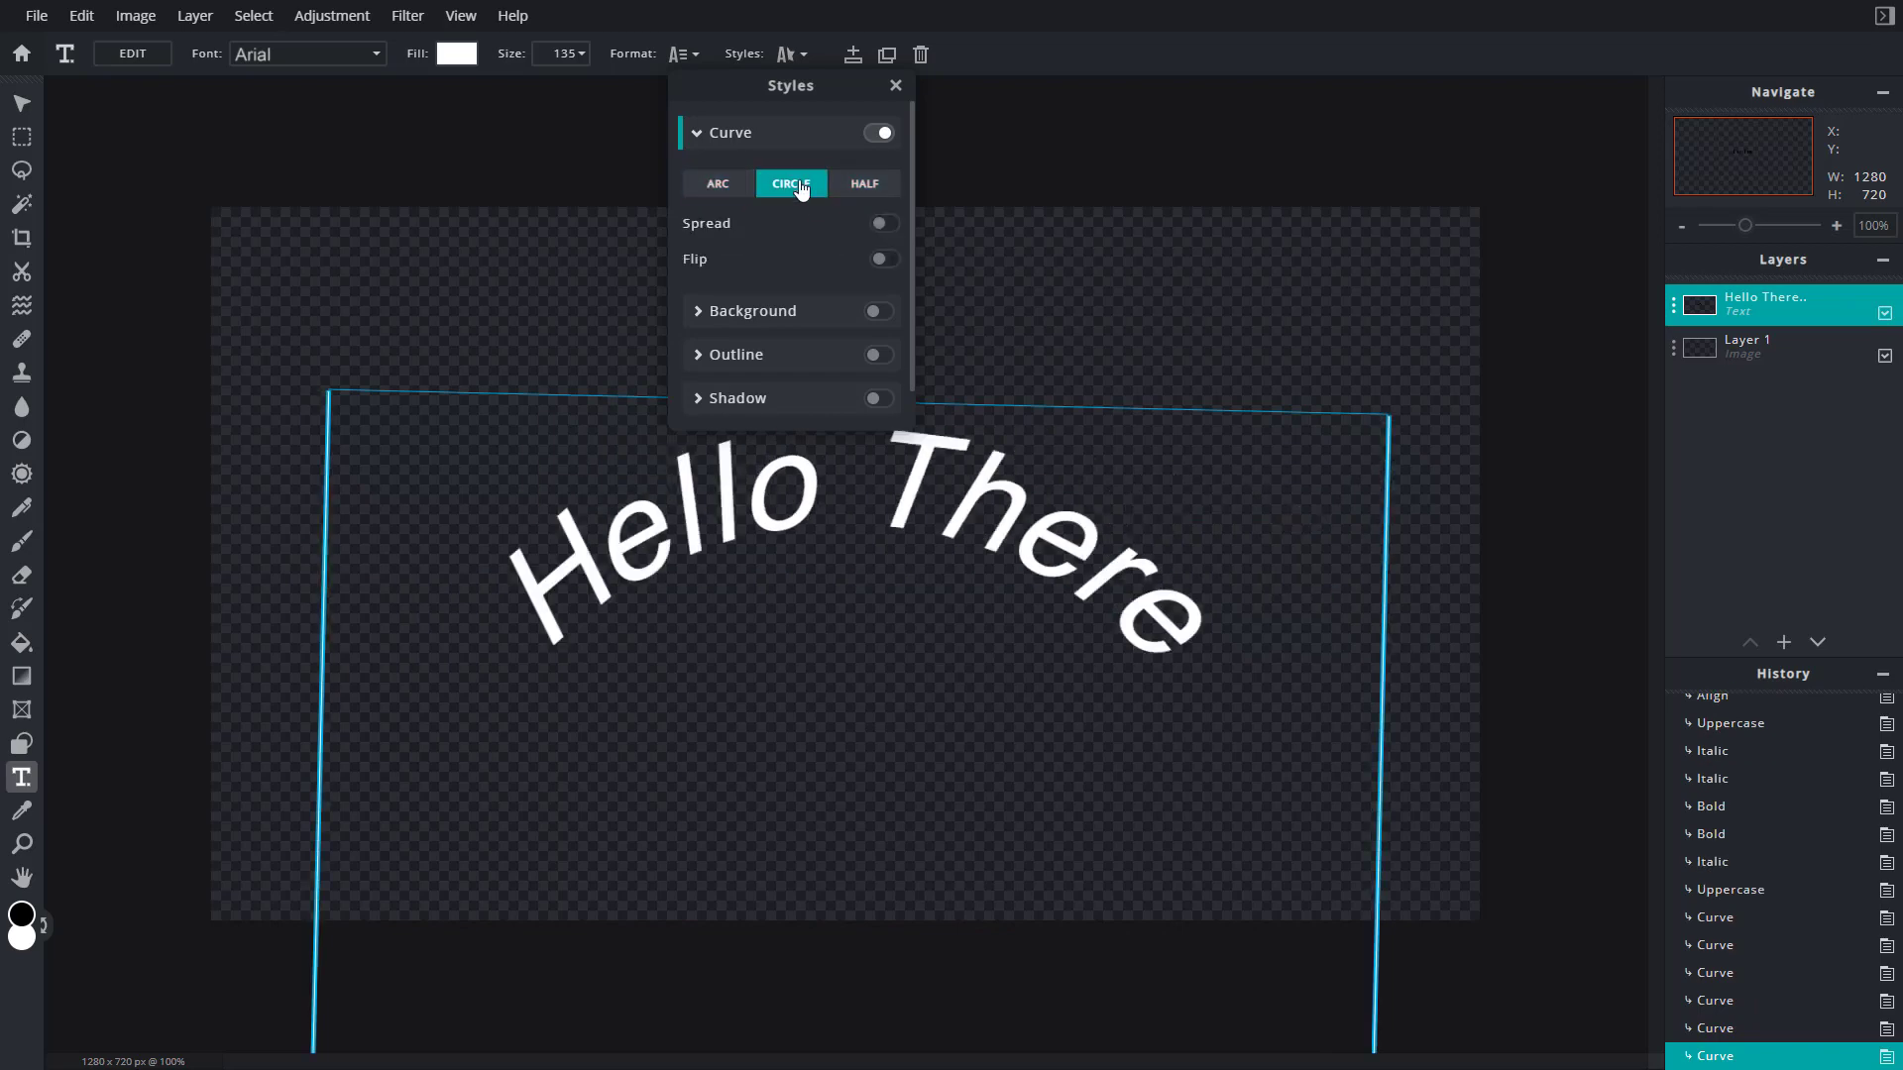
{"action": "left_click", "coordinate": [880, 226]}
{"action": "left_click", "coordinate": [882, 261]}
{"action": "left_click", "coordinate": [885, 259]}
{"action": "left_click", "coordinate": [882, 224]}
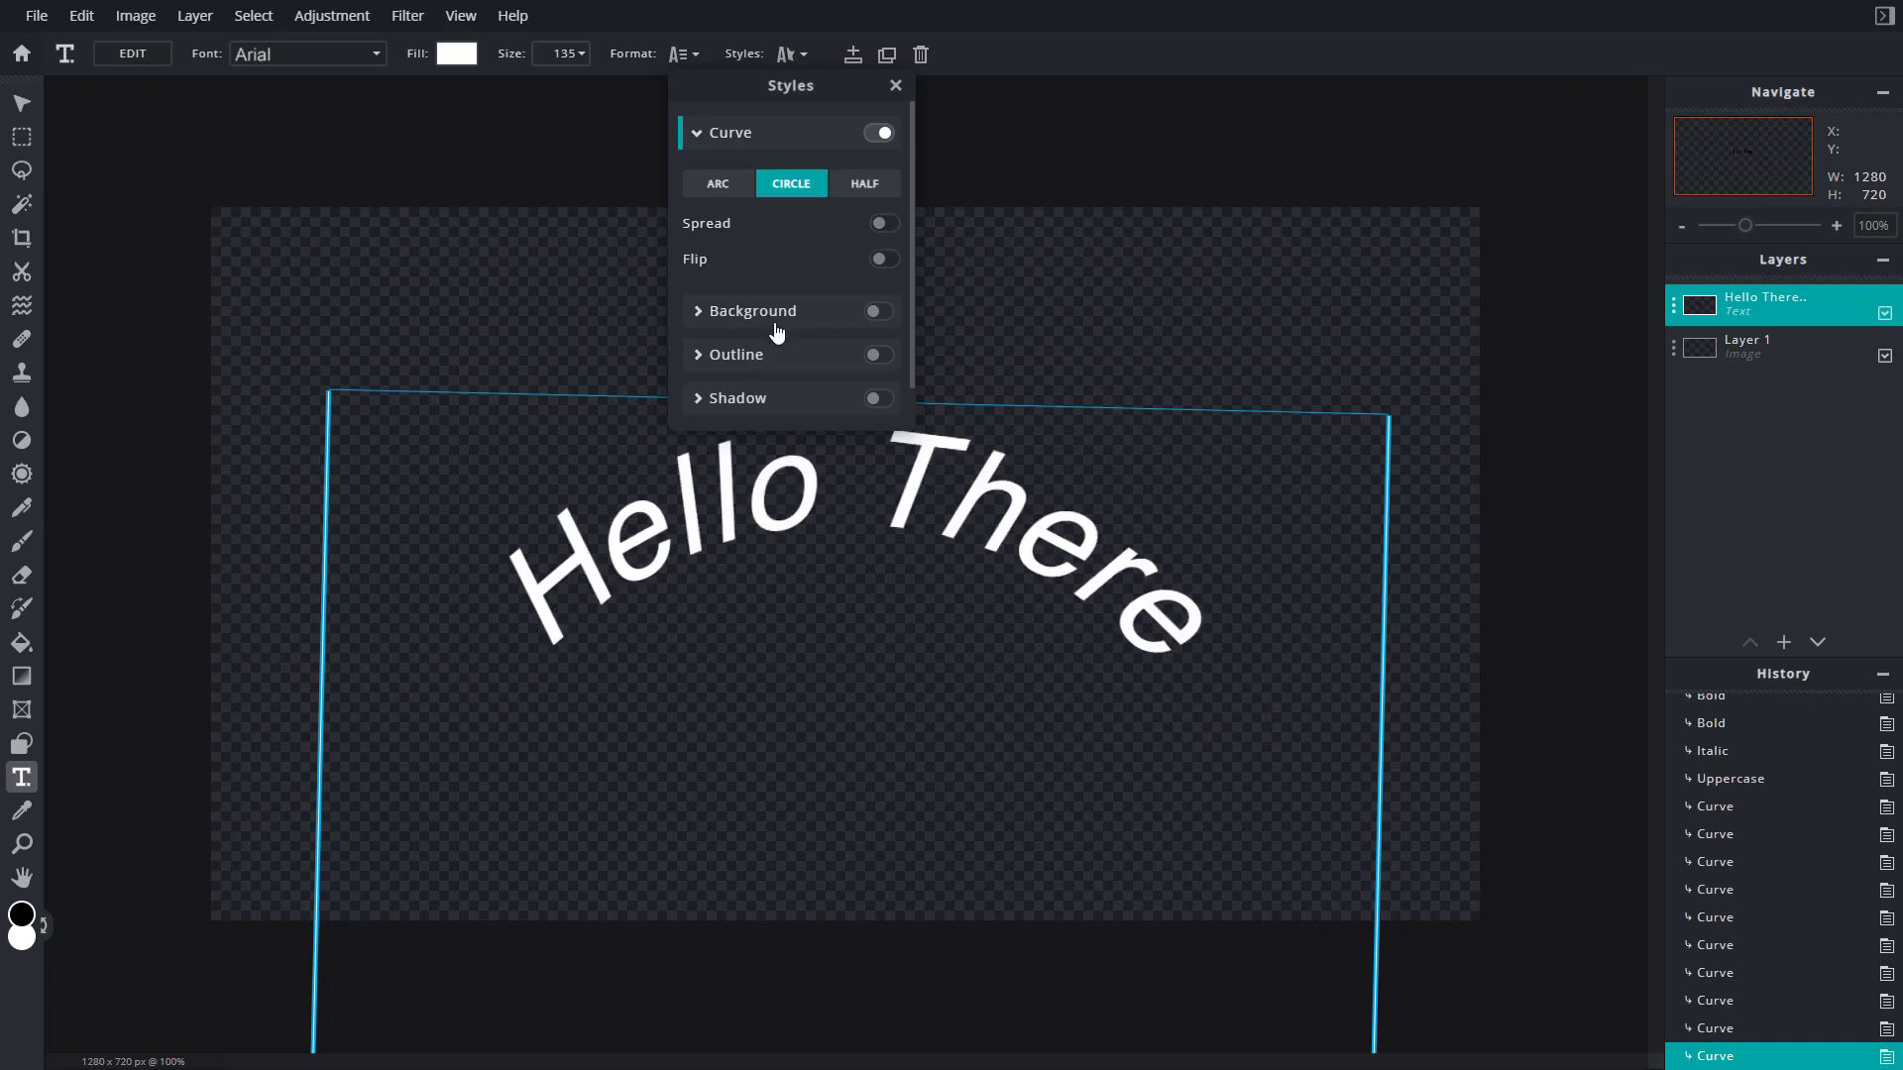
{"action": "left_click", "coordinate": [878, 312]}
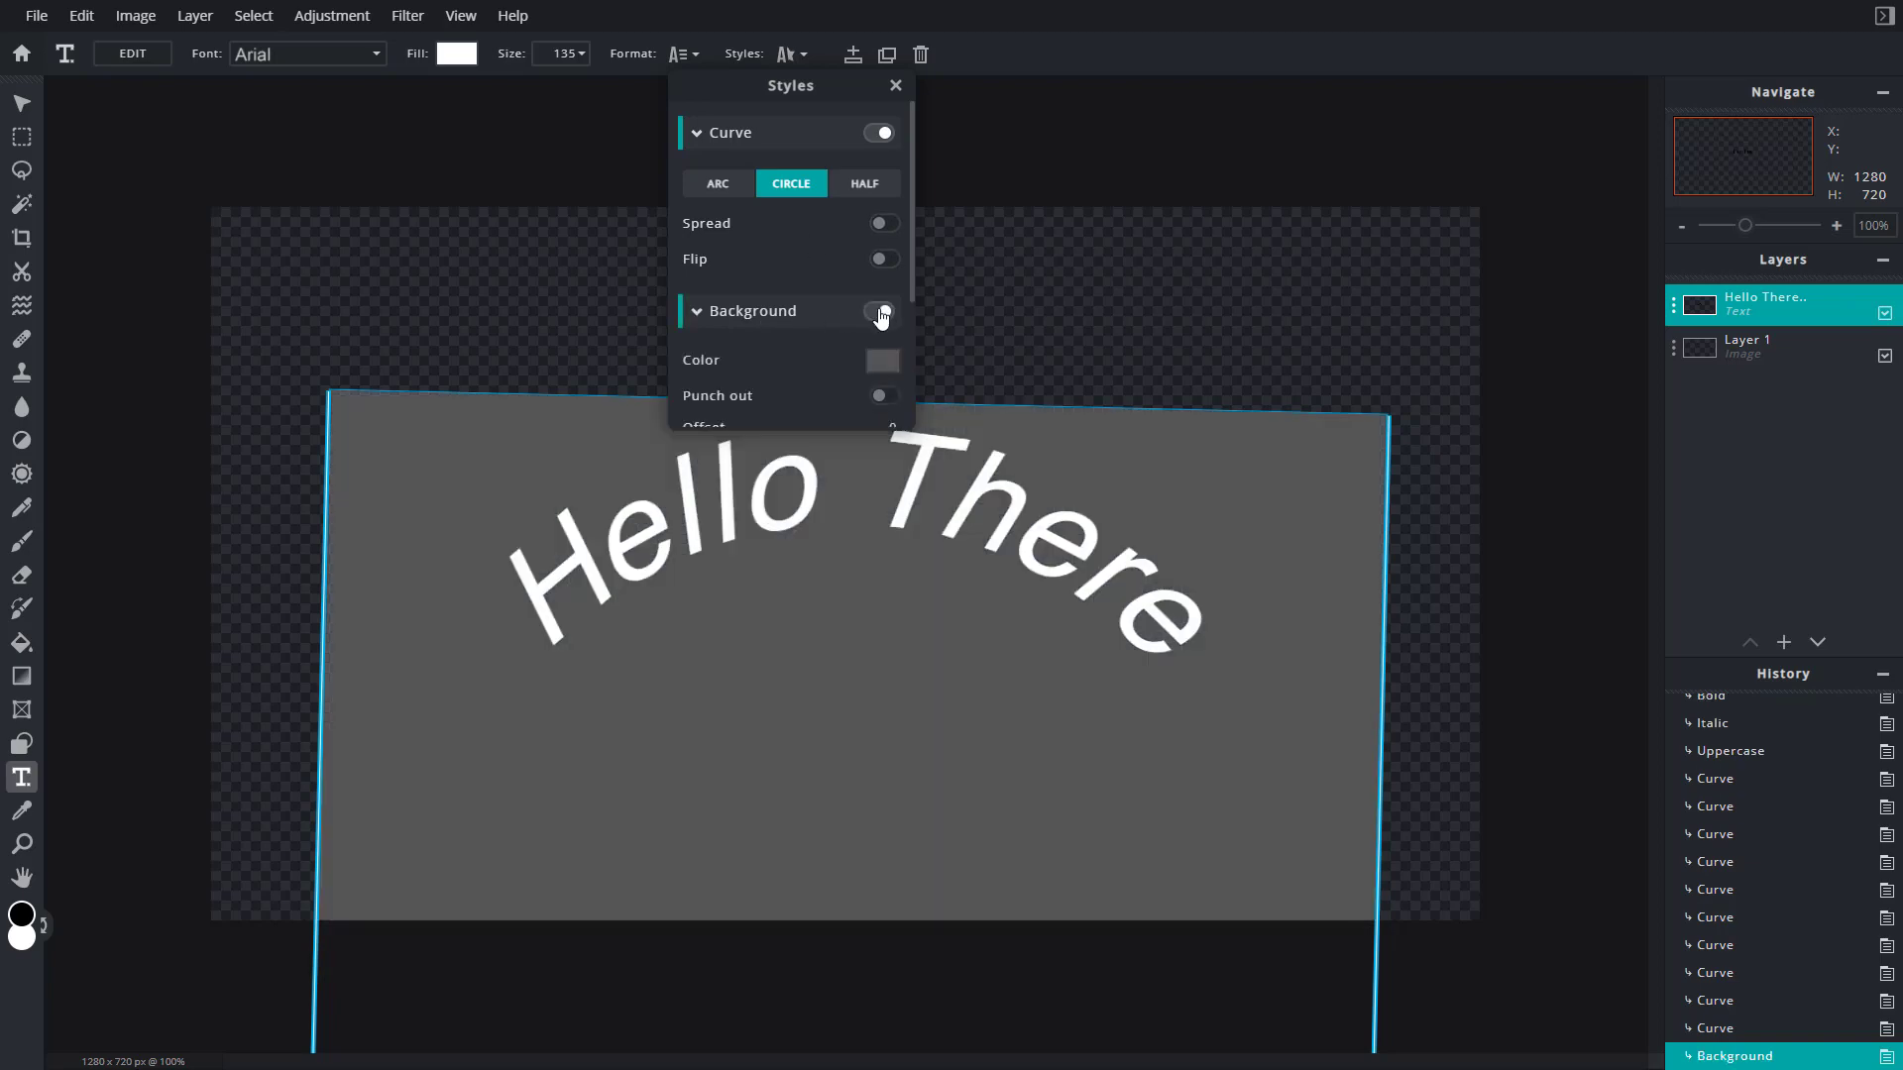
{"action": "left_click", "coordinate": [878, 312]}
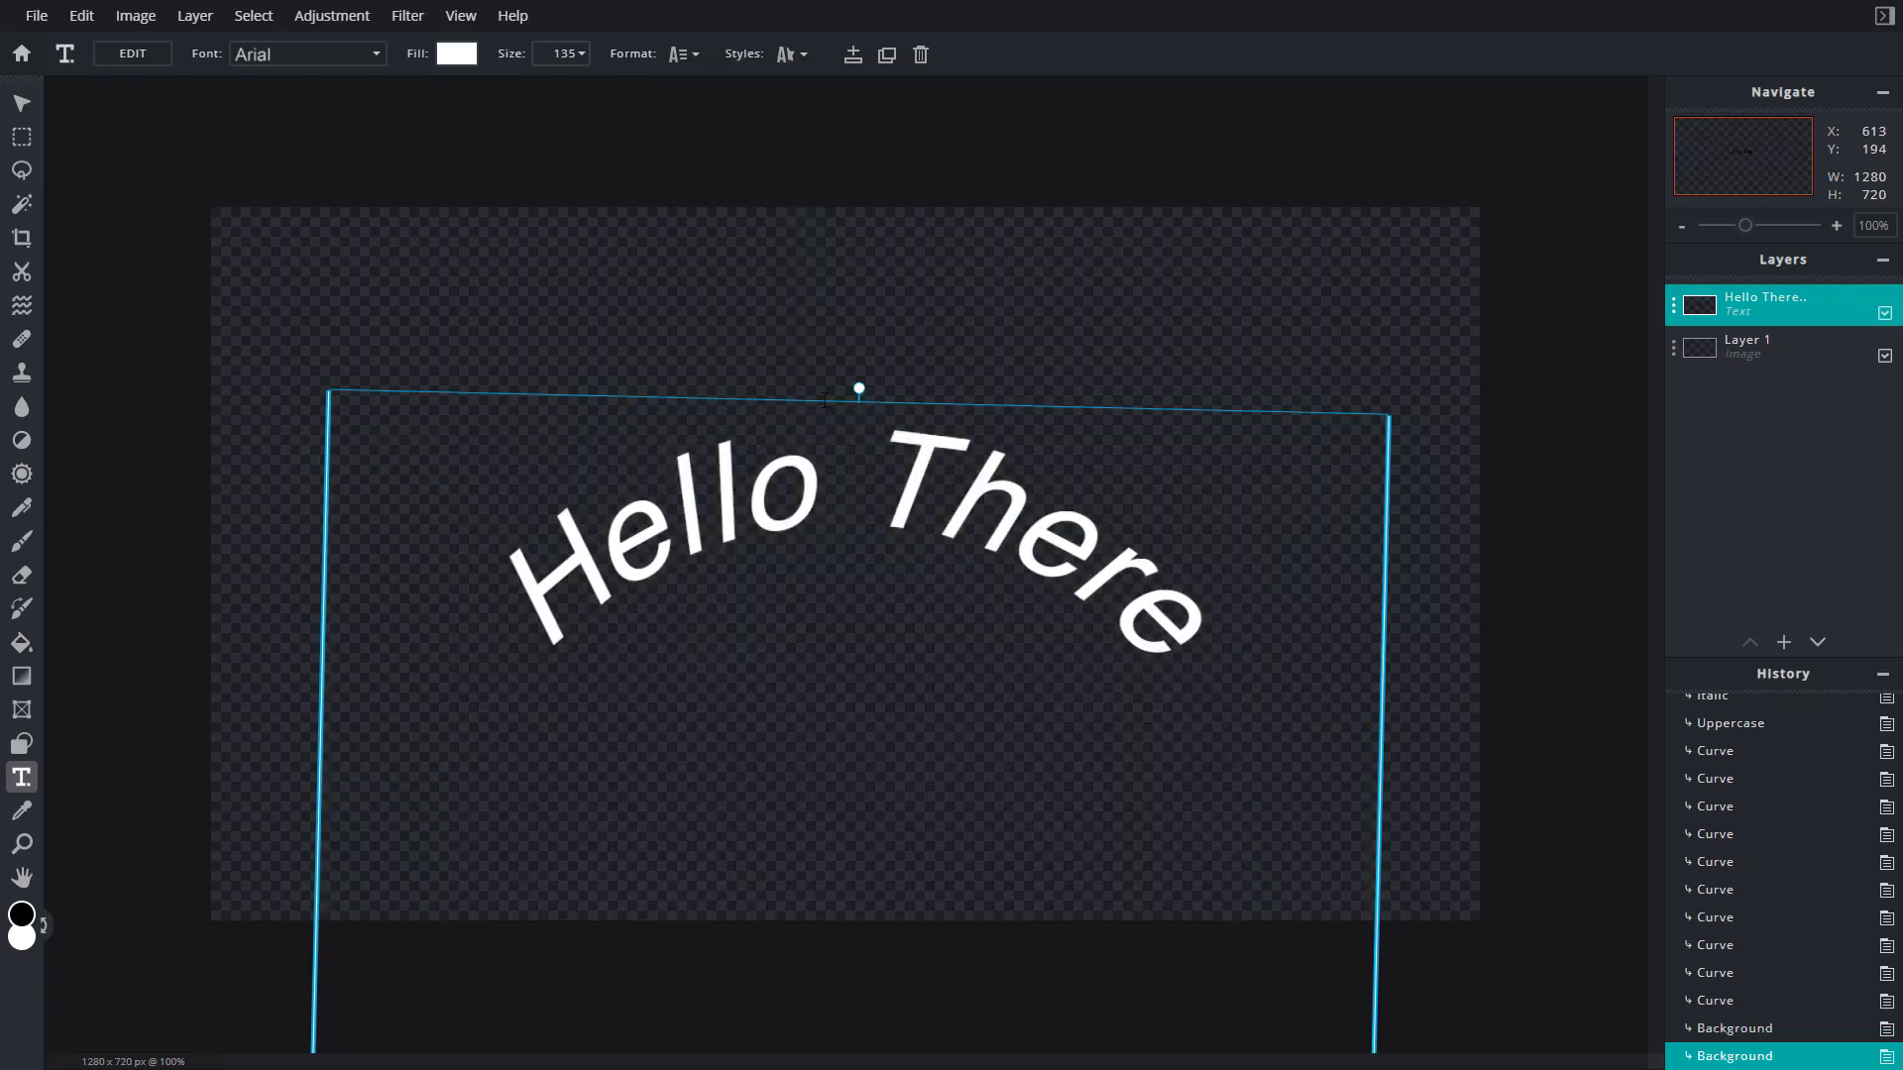
Move the curved text up and shrink it to size 48.
{"action": "left_click_drag", "start_coordinate": [853, 401], "coordinate": [808, 256]}
{"action": "scroll", "coordinate": [1239, 324], "scroll_direction": "down", "scroll_amount": 5}
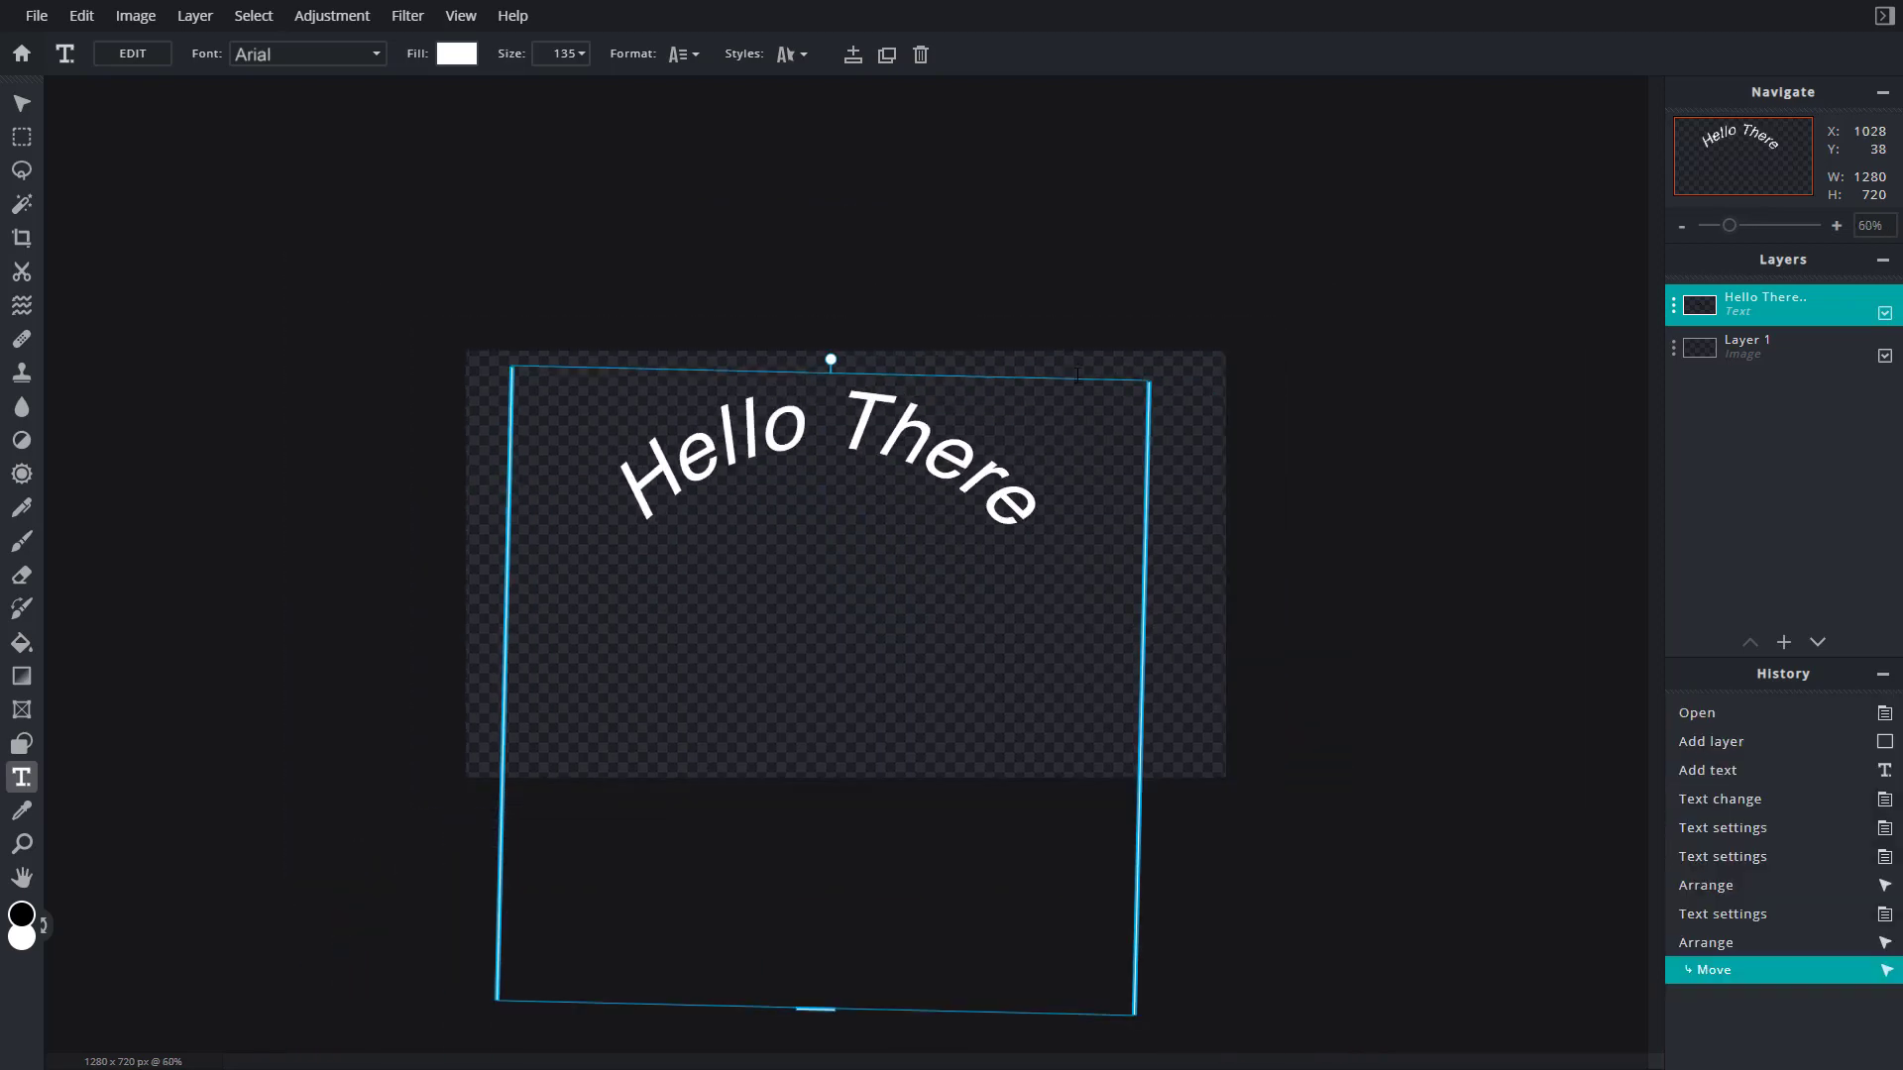
{"action": "left_click_drag", "start_coordinate": [826, 912], "coordinate": [898, 590]}
{"action": "left_click_drag", "start_coordinate": [895, 453], "coordinate": [901, 490]}
{"action": "scroll", "coordinate": [901, 532], "scroll_direction": "up", "scroll_amount": 5}
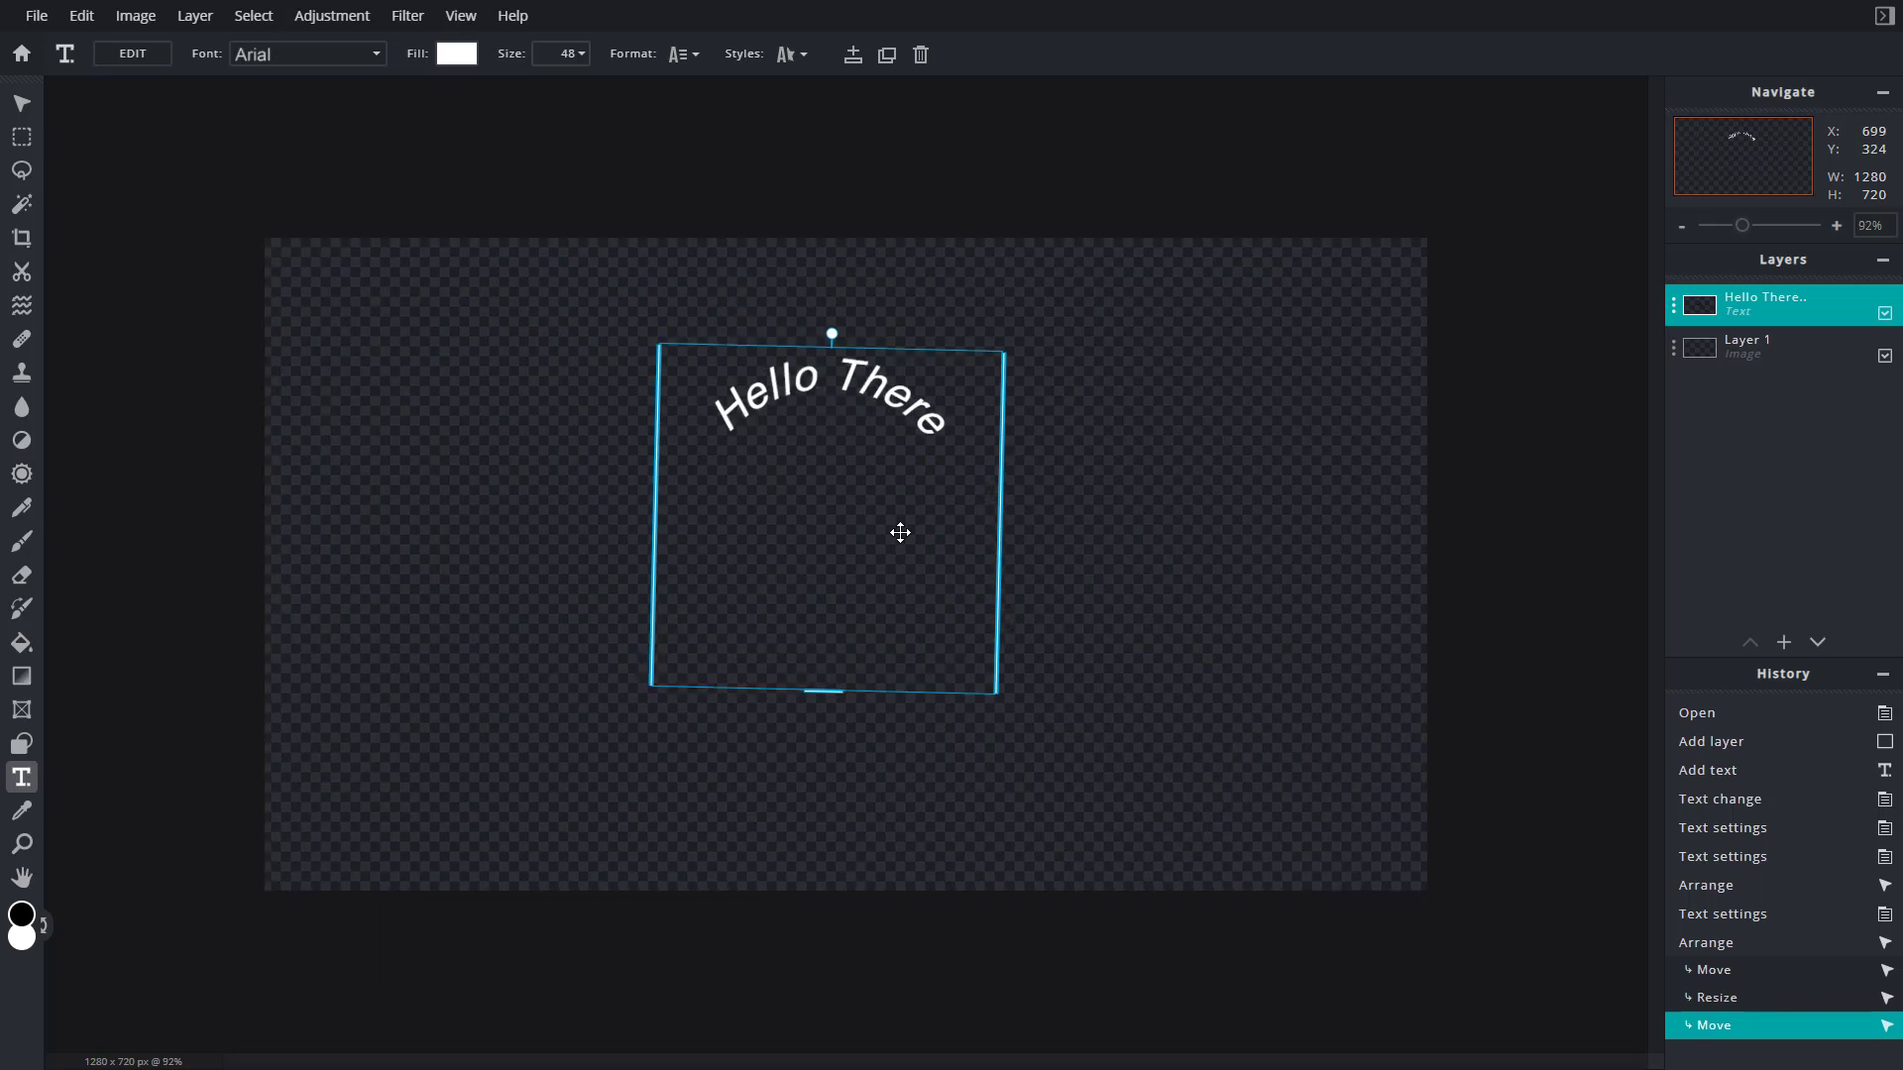
Add a reddish #C86C6C background behind the curved text.
{"action": "left_click", "coordinate": [793, 55]}
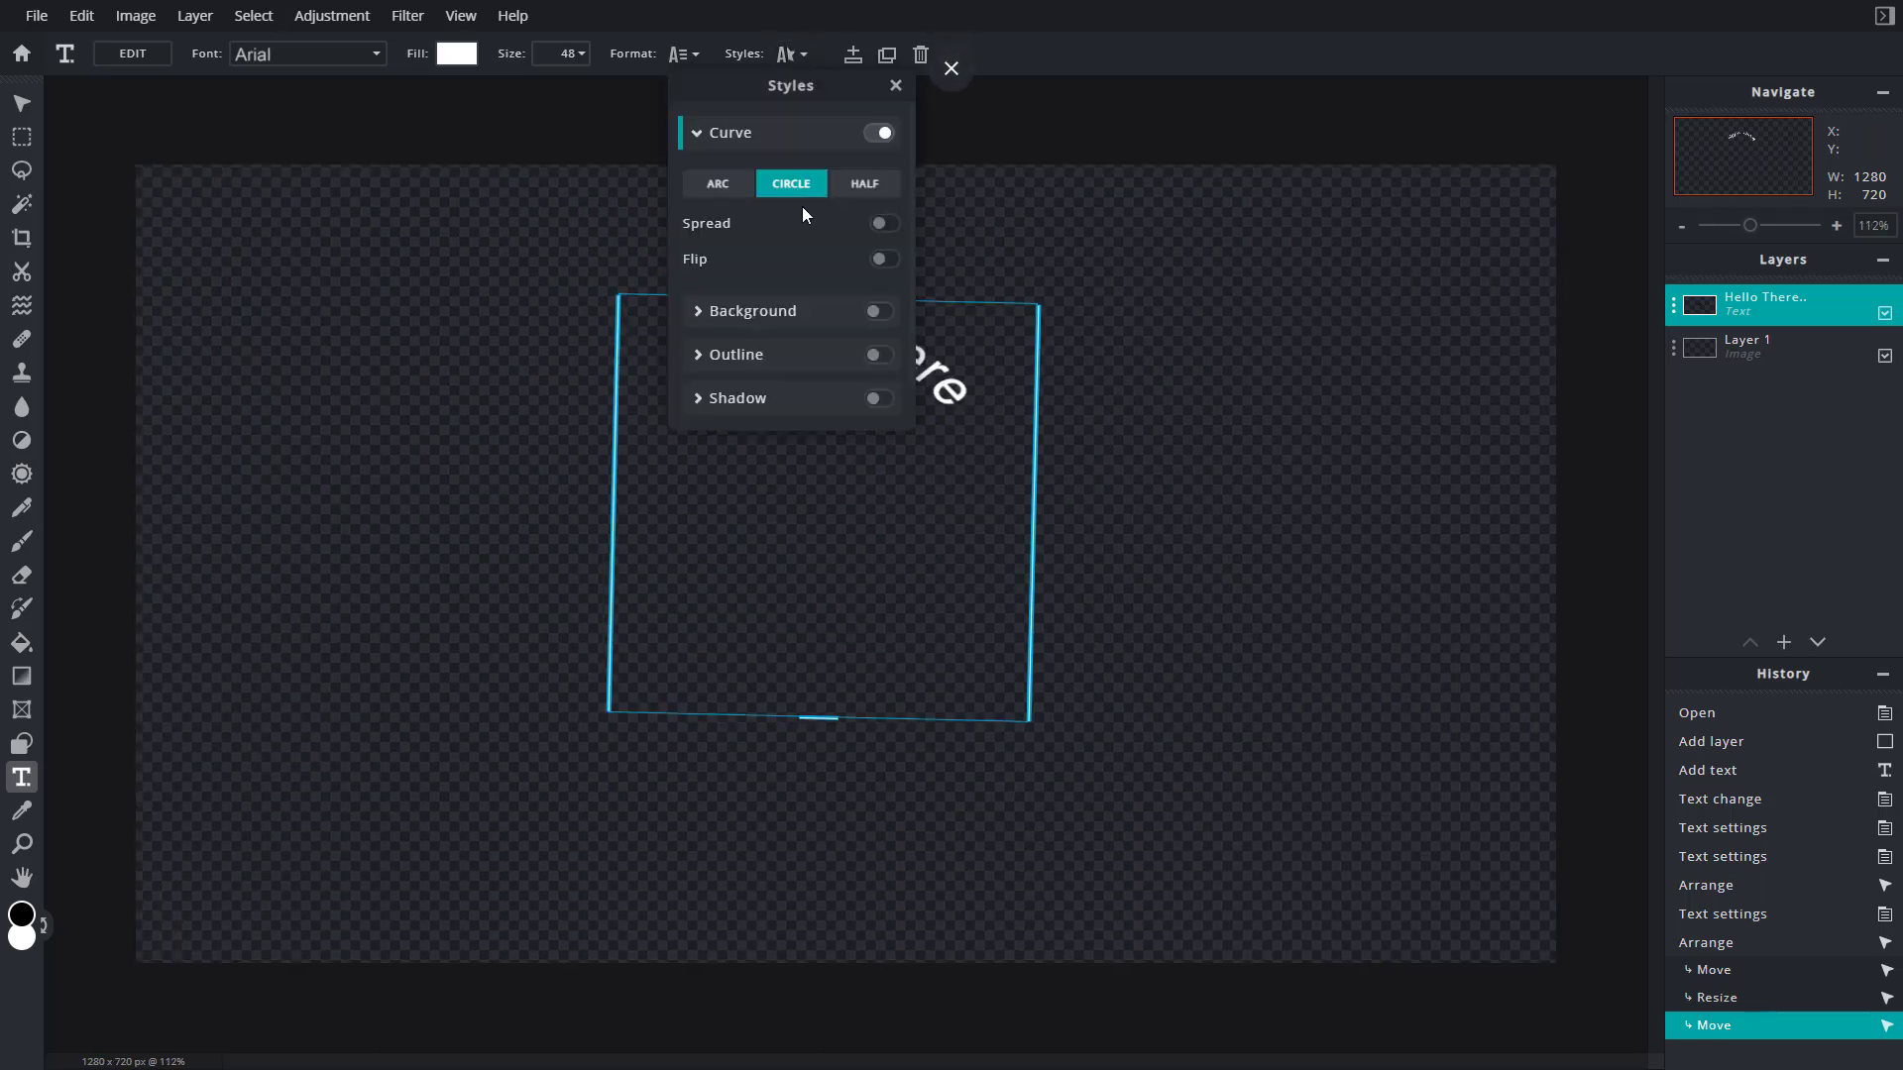
{"action": "left_click", "coordinate": [879, 314]}
{"action": "scroll", "coordinate": [876, 338], "scroll_direction": "down", "scroll_amount": 3}
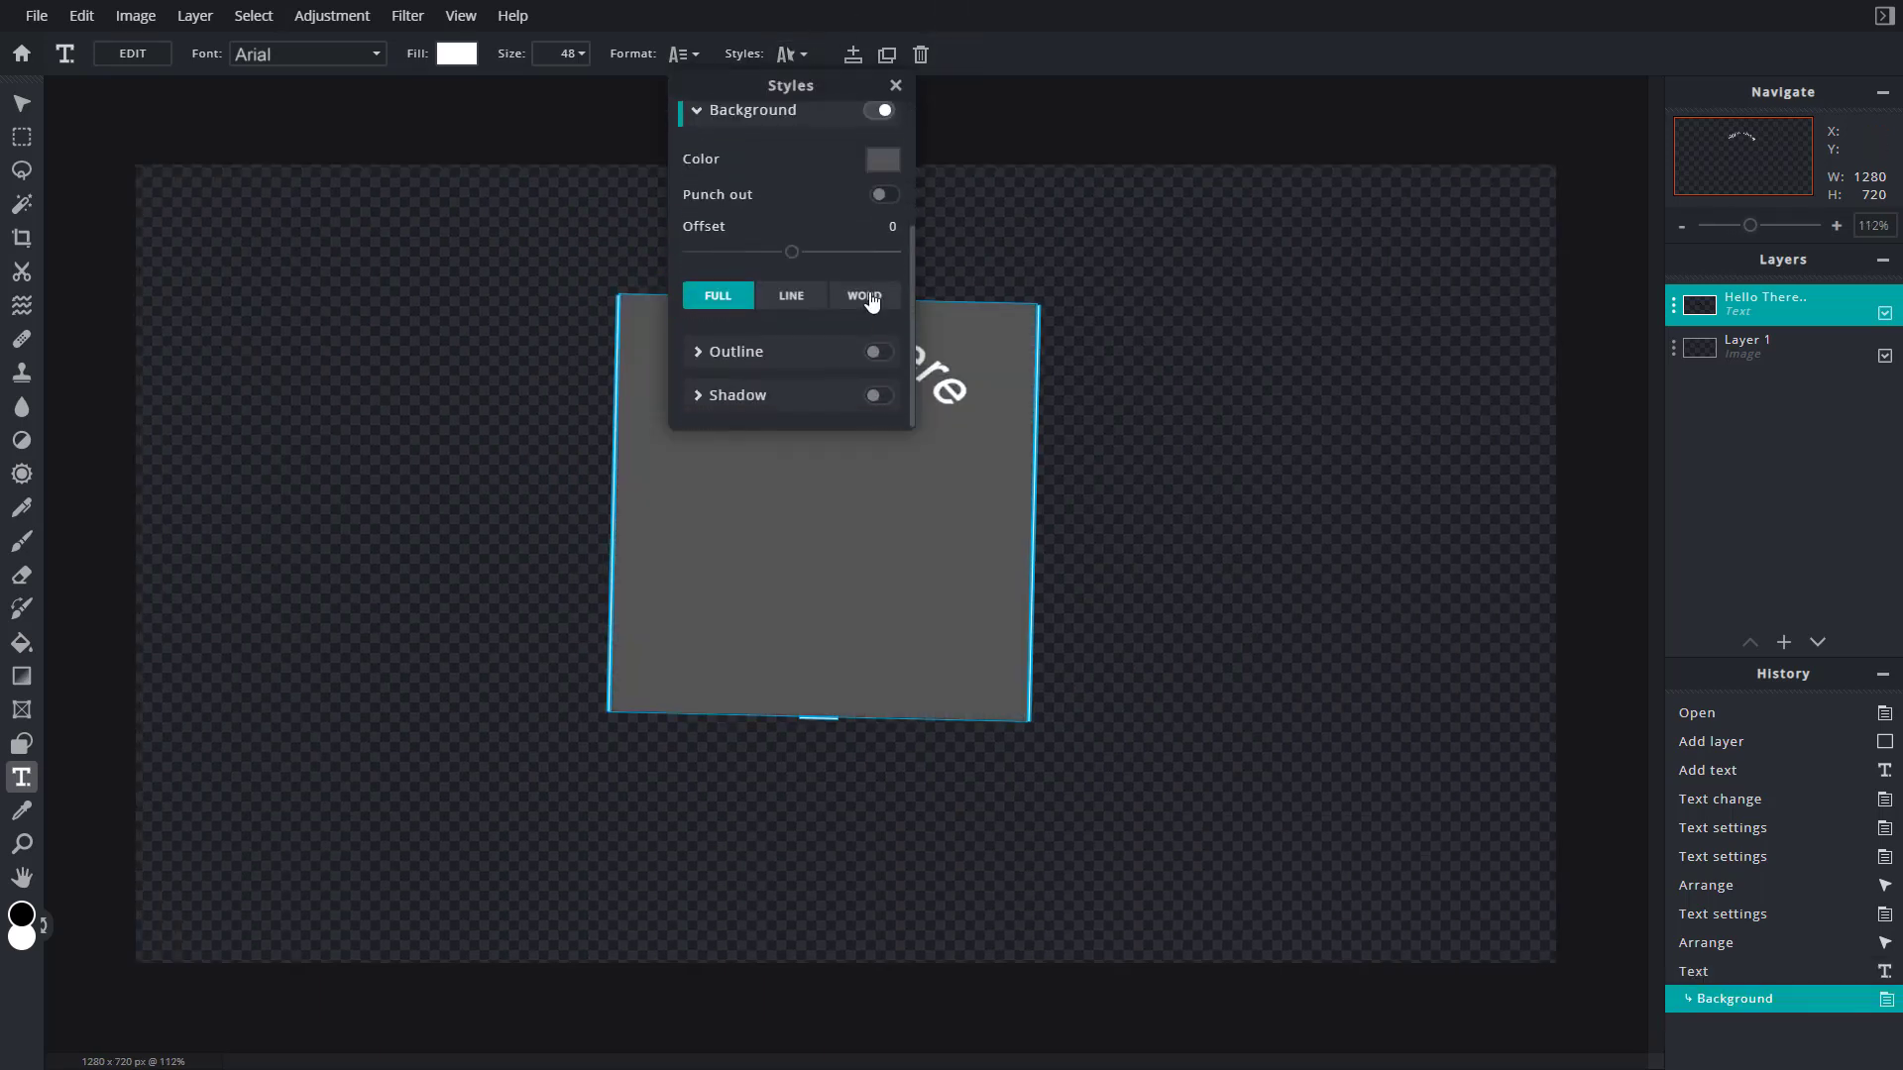
{"action": "left_click", "coordinate": [877, 157]}
{"action": "left_click", "coordinate": [845, 460]}
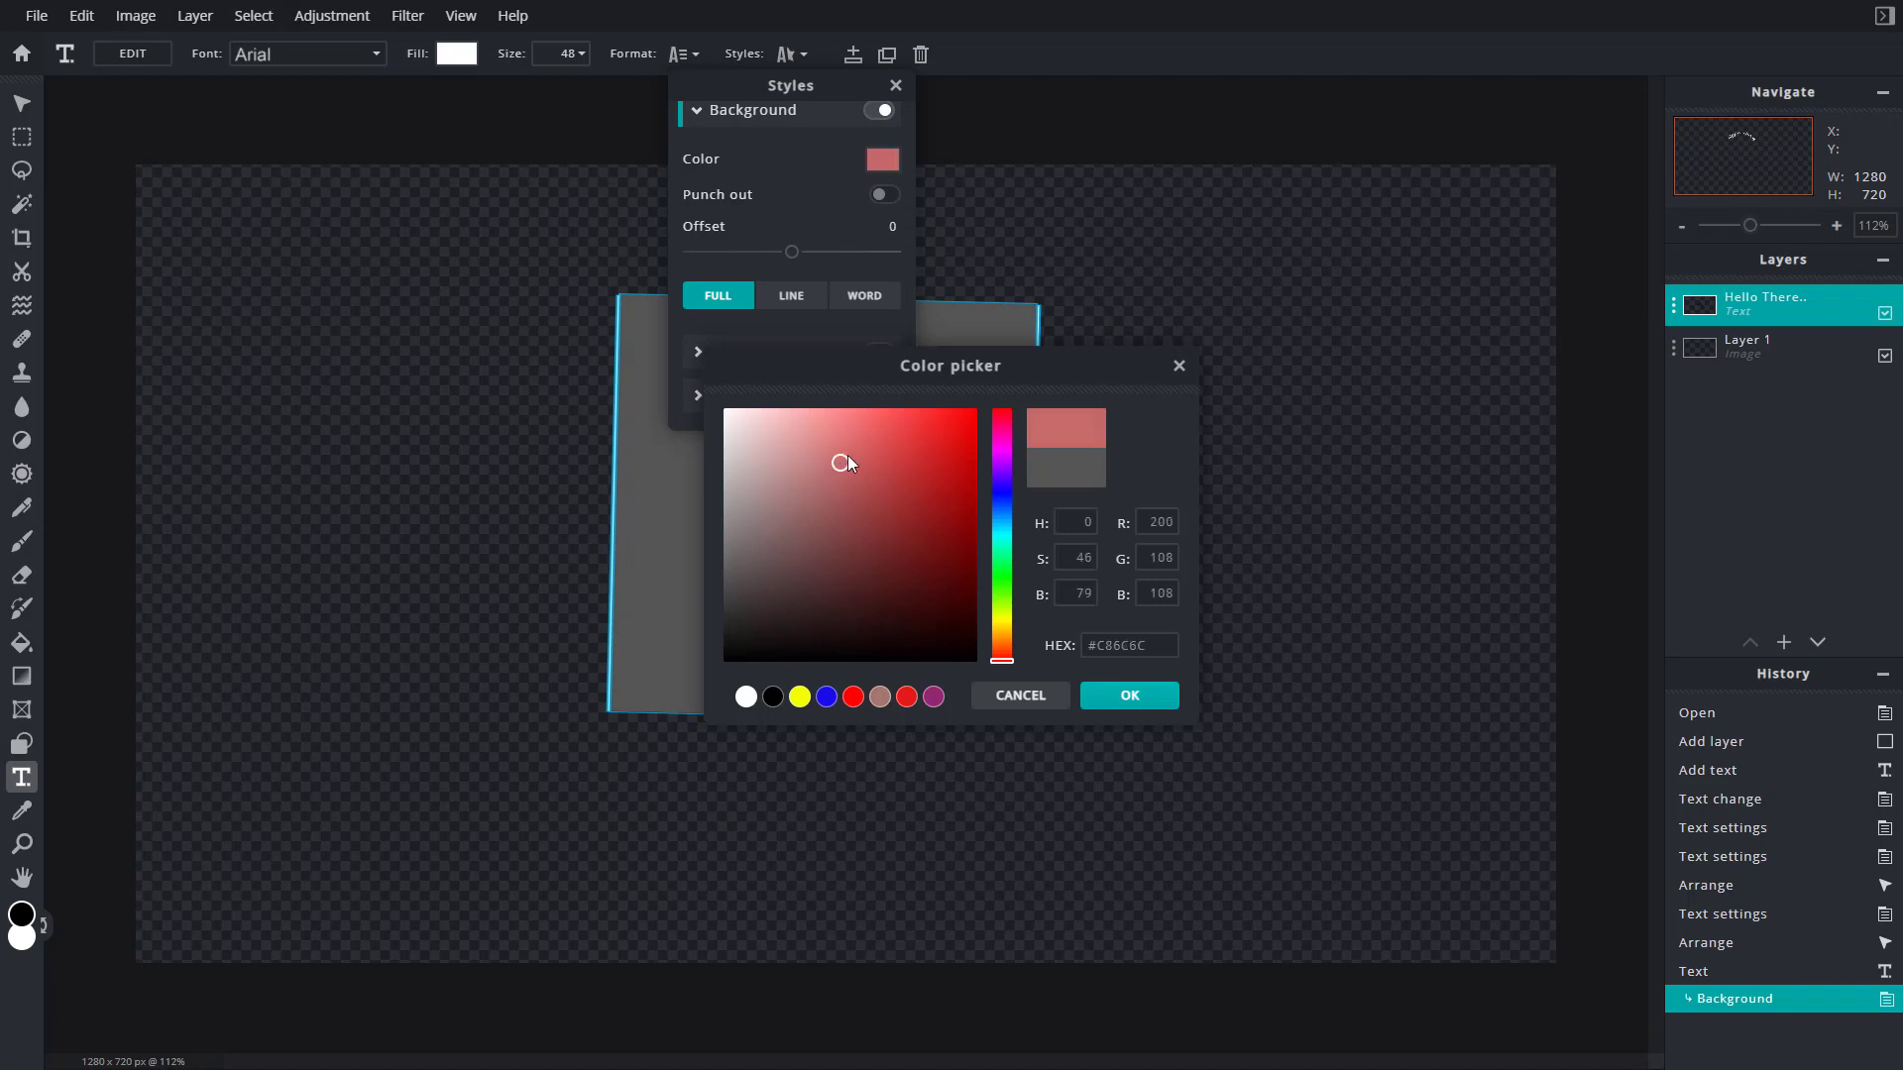
{"action": "left_click", "coordinate": [1100, 698]}
{"action": "left_click", "coordinate": [883, 196]}
Try punch-out, letter spreading and flip, leaving the circle text unchanged.
{"action": "left_click", "coordinate": [883, 197]}
{"action": "left_click", "coordinate": [883, 197]}
{"action": "left_click", "coordinate": [1045, 543]}
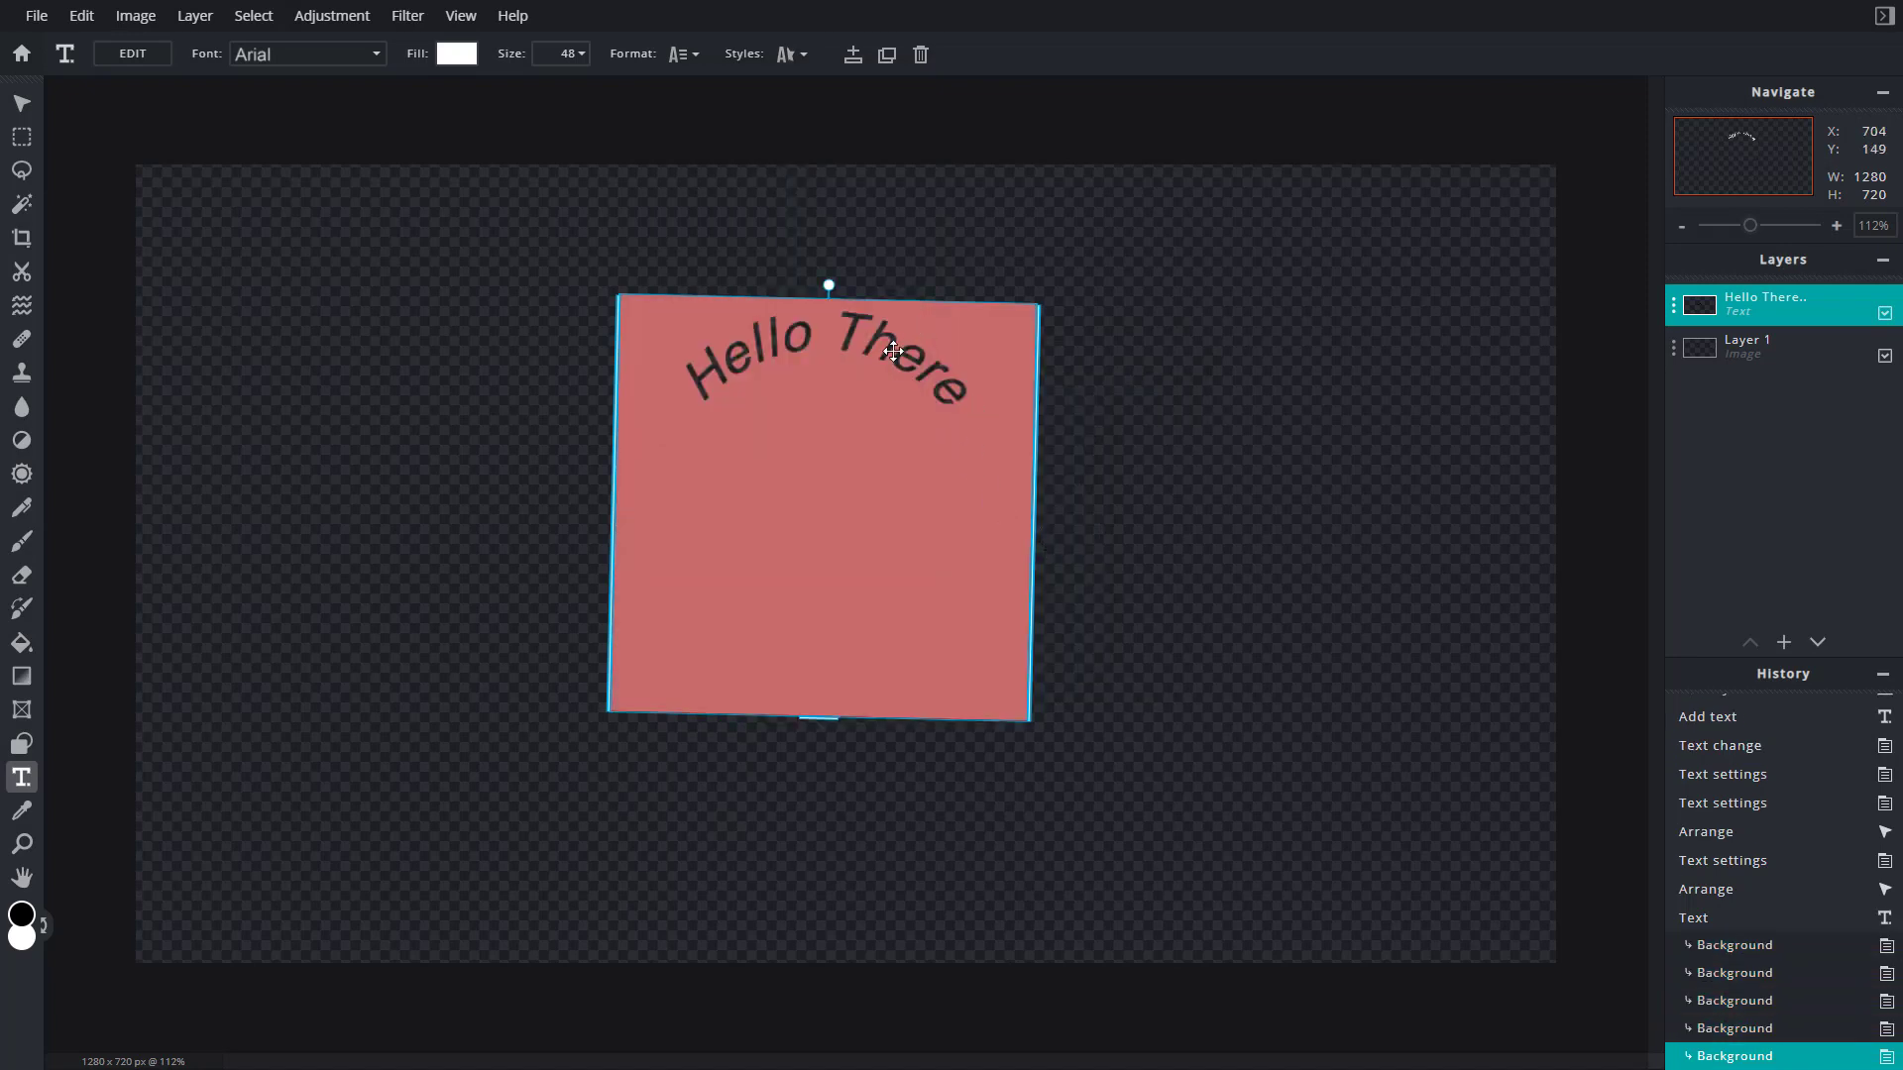
{"action": "left_click", "coordinate": [790, 54]}
{"action": "left_click", "coordinate": [882, 226]}
{"action": "left_click", "coordinate": [882, 225]}
{"action": "left_click", "coordinate": [883, 259]}
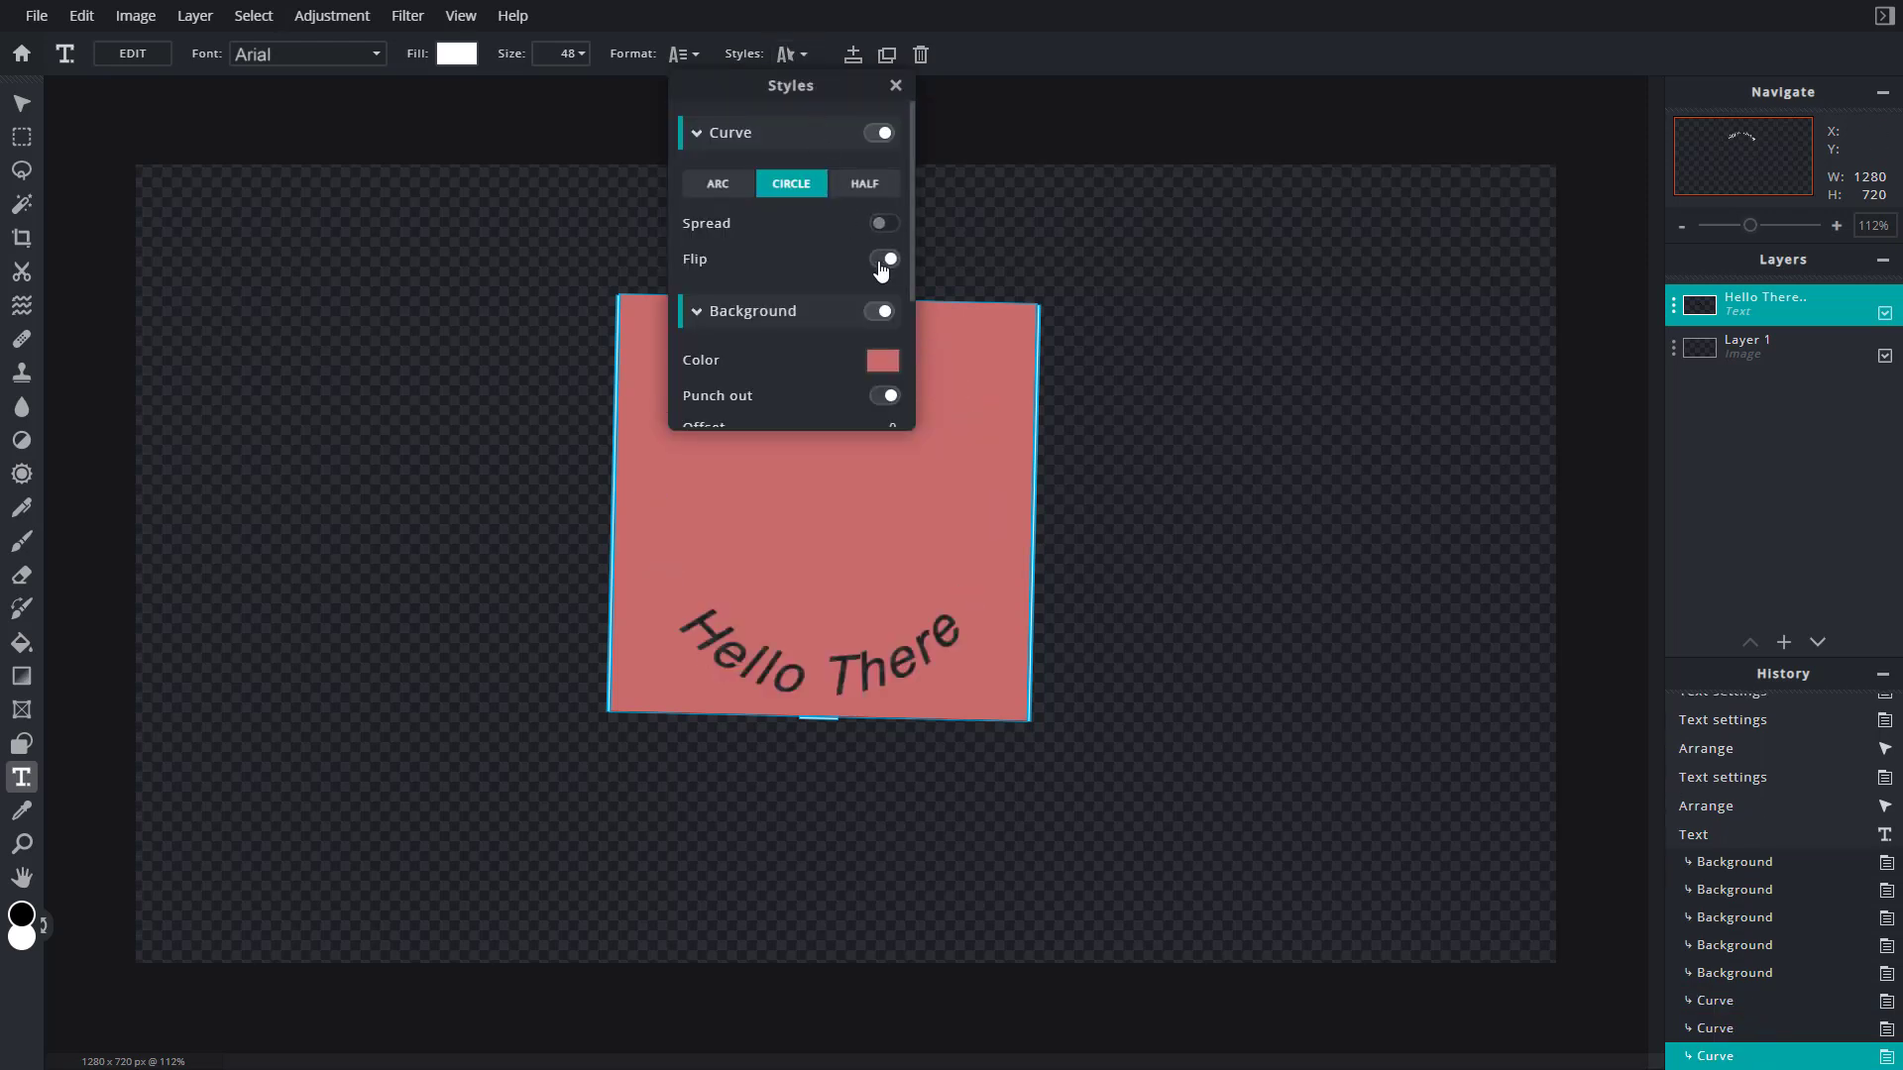
{"action": "left_click", "coordinate": [883, 260]}
Raise the background offset to 69 and move the text box right.
{"action": "scroll", "coordinate": [880, 343], "scroll_direction": "down", "scroll_amount": 2}
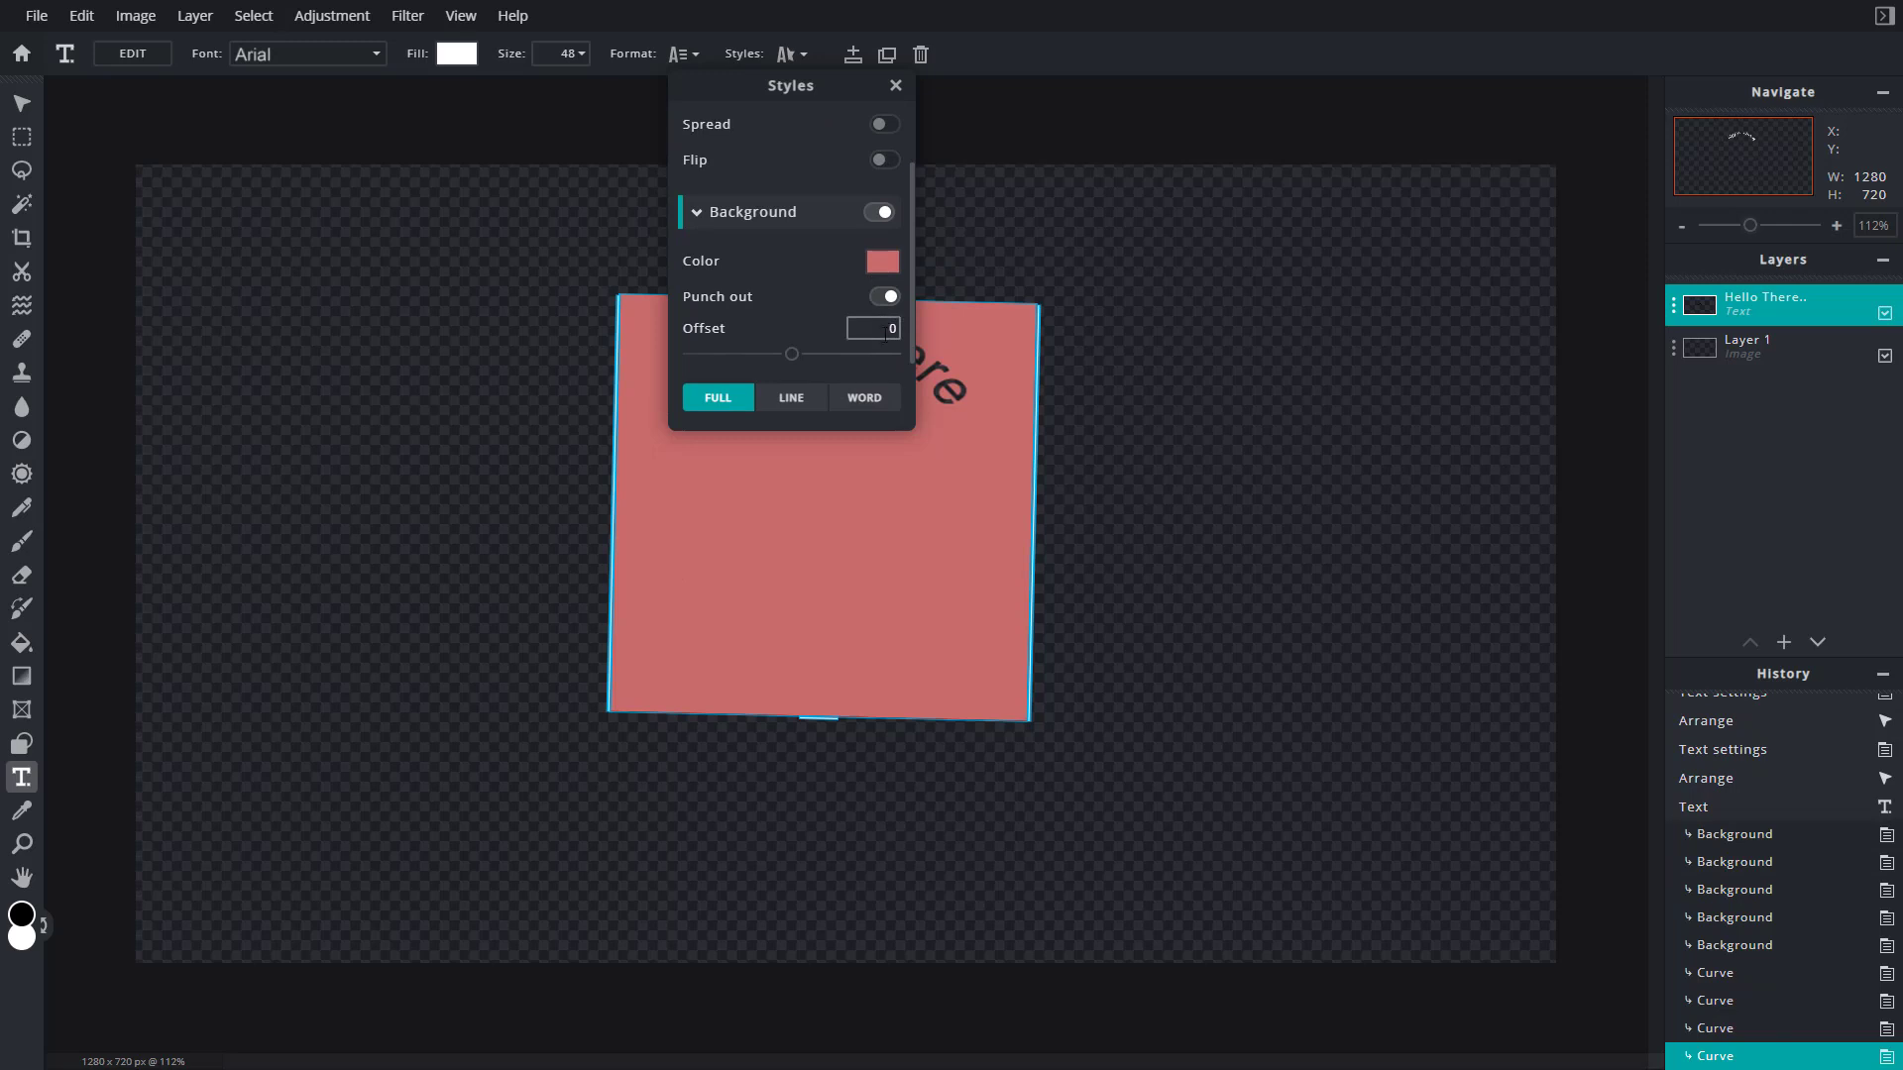
{"action": "left_click_drag", "start_coordinate": [786, 364], "coordinate": [862, 354]}
{"action": "left_click_drag", "start_coordinate": [892, 530], "coordinate": [1249, 625]}
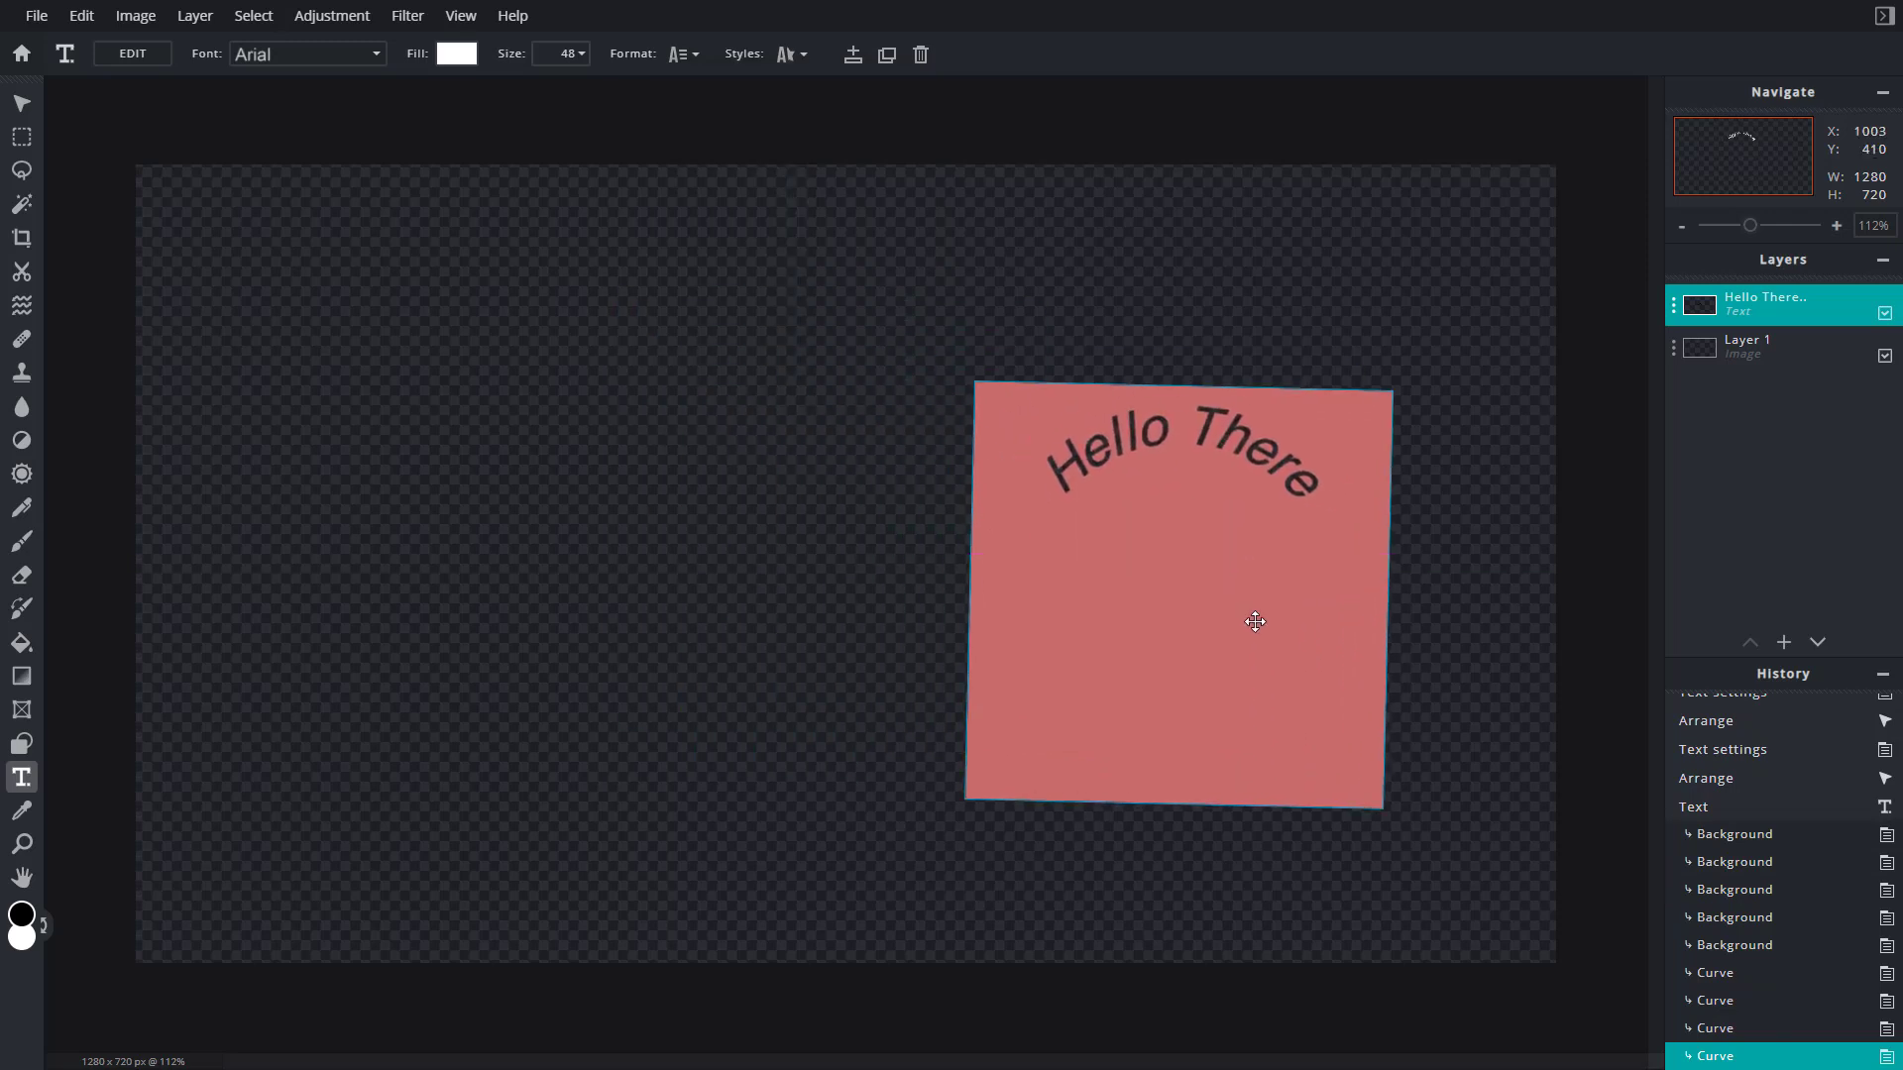
Raise the background offset to 100.
{"action": "left_click", "coordinate": [683, 55]}
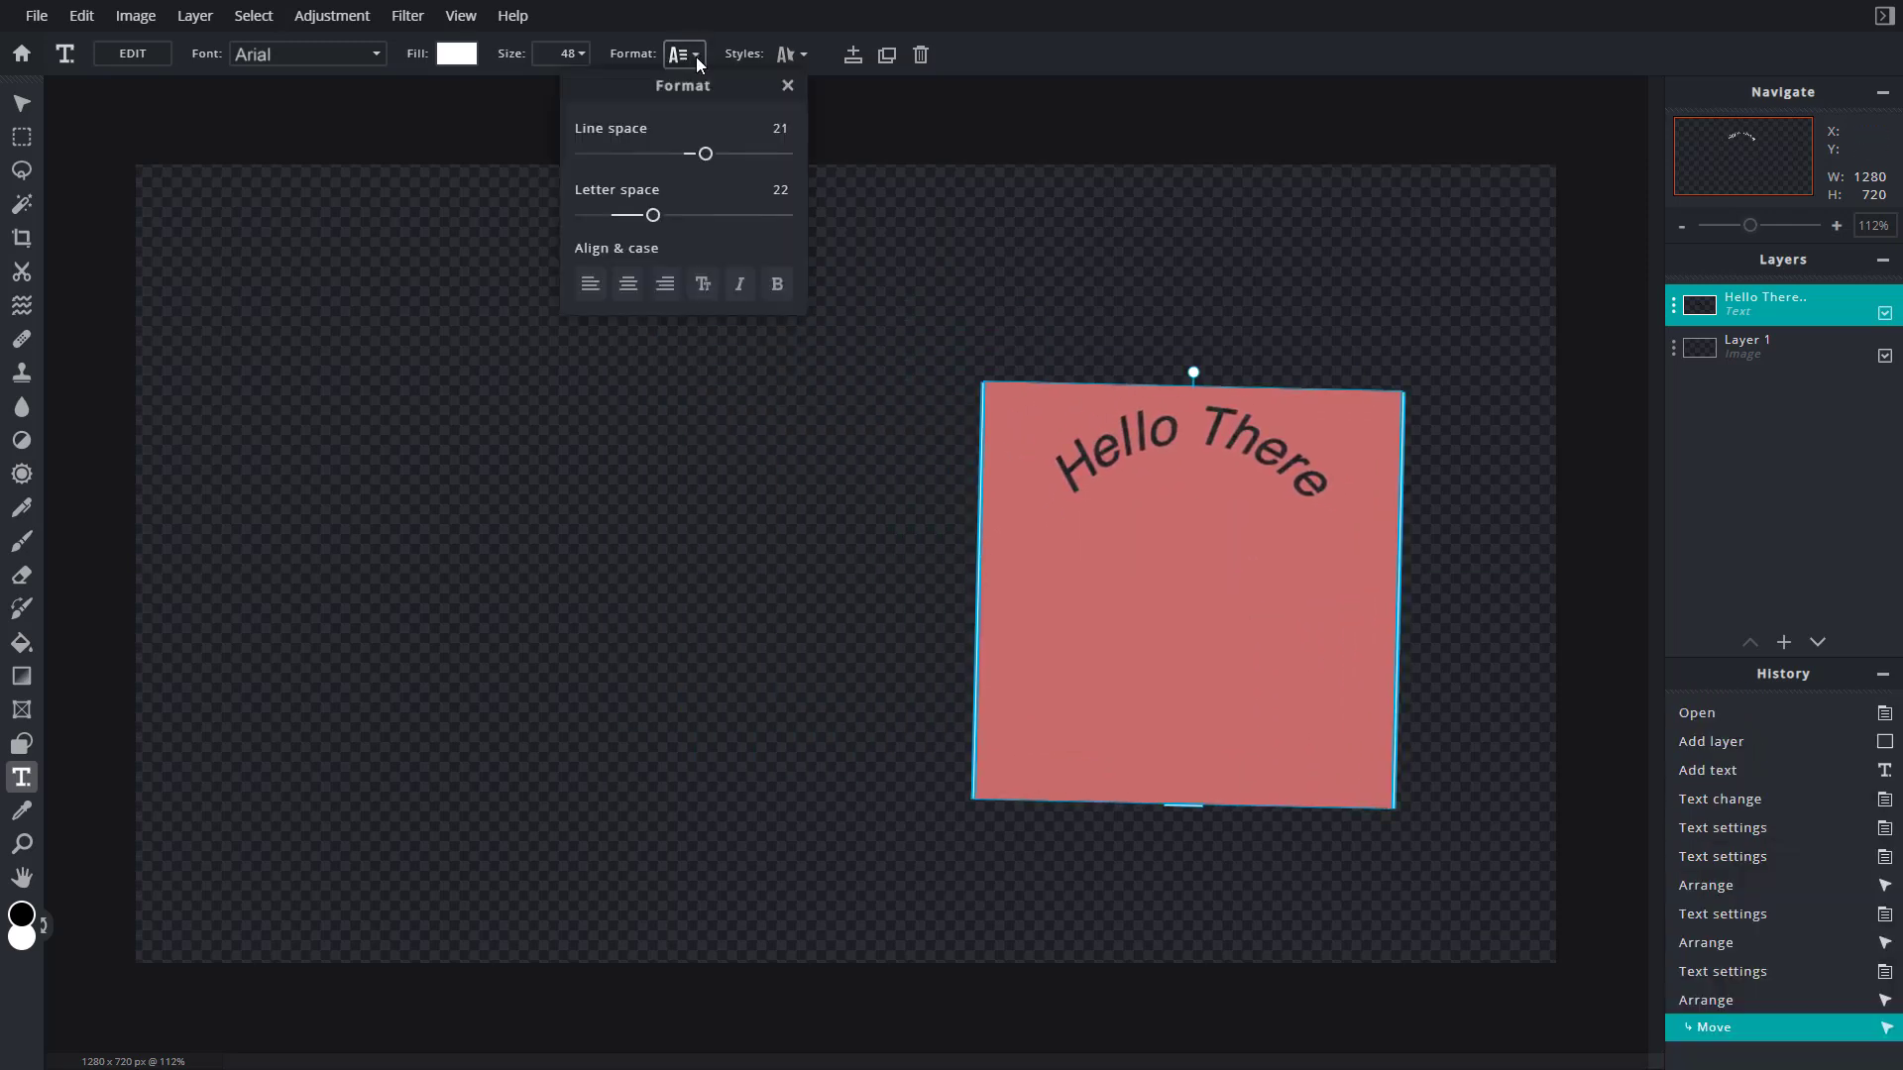
{"action": "left_click", "coordinate": [782, 56]}
{"action": "scroll", "coordinate": [779, 332], "scroll_direction": "down", "scroll_amount": 2}
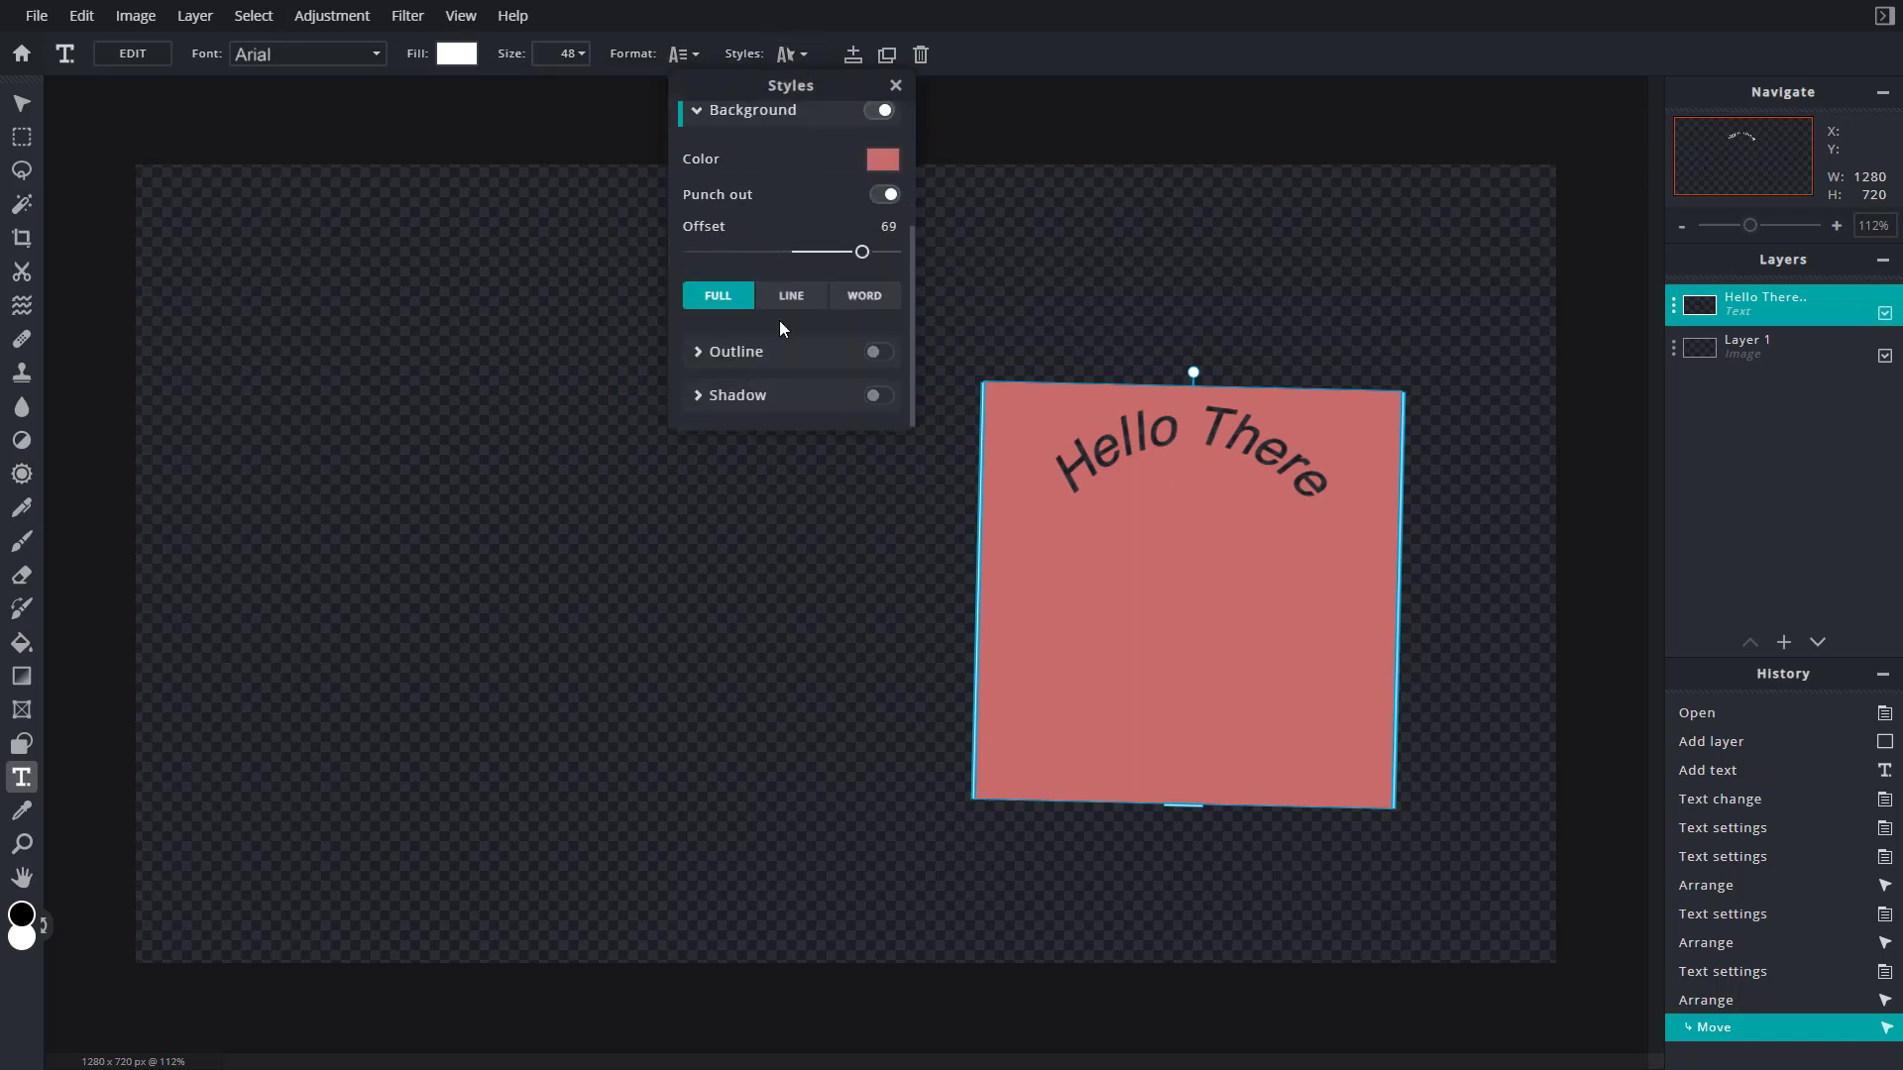
{"action": "mouse_move", "coordinate": [877, 252]}
{"action": "left_mouse_down"}
{"action": "mouse_move", "coordinate": [807, 252]}
{"action": "mouse_move", "coordinate": [896, 251]}
{"action": "left_mouse_up"}
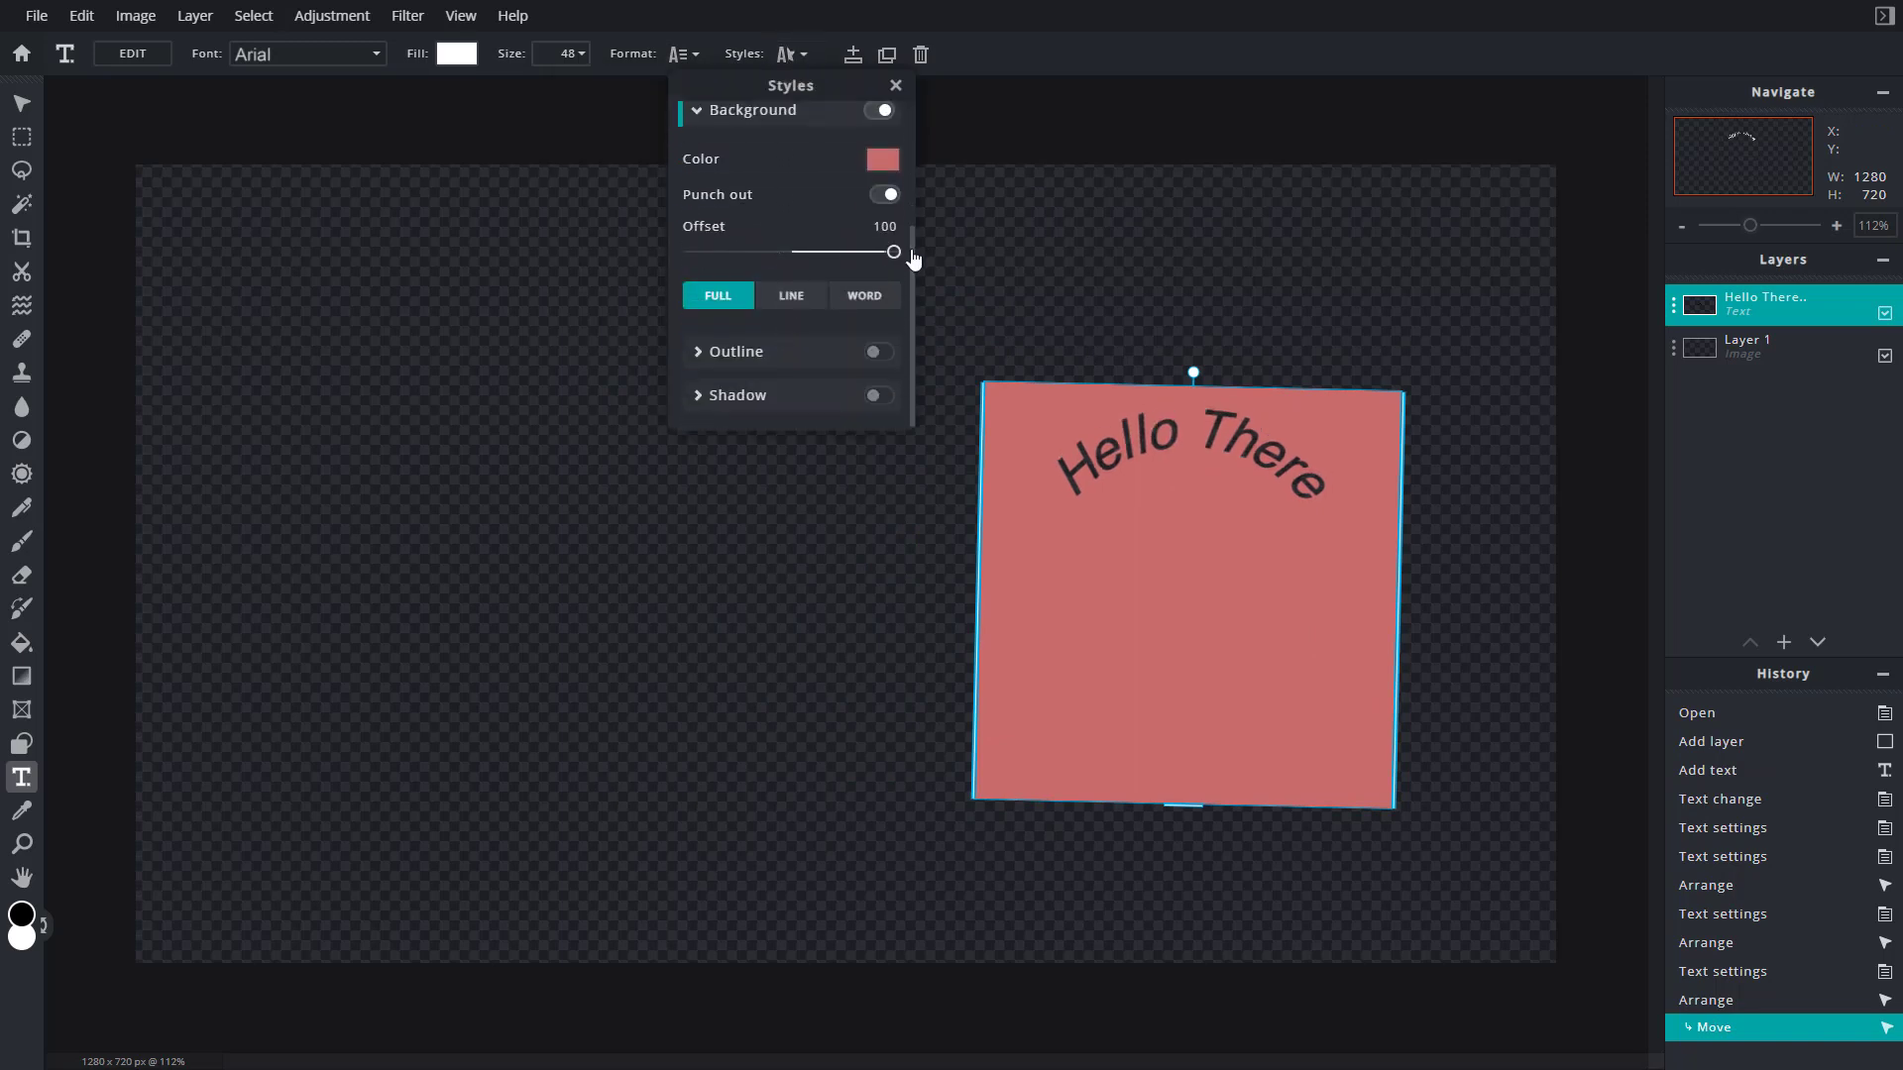
Set the background to WORD after trying LINE and FULL, and turn on Outline.
{"action": "left_click", "coordinate": [805, 306]}
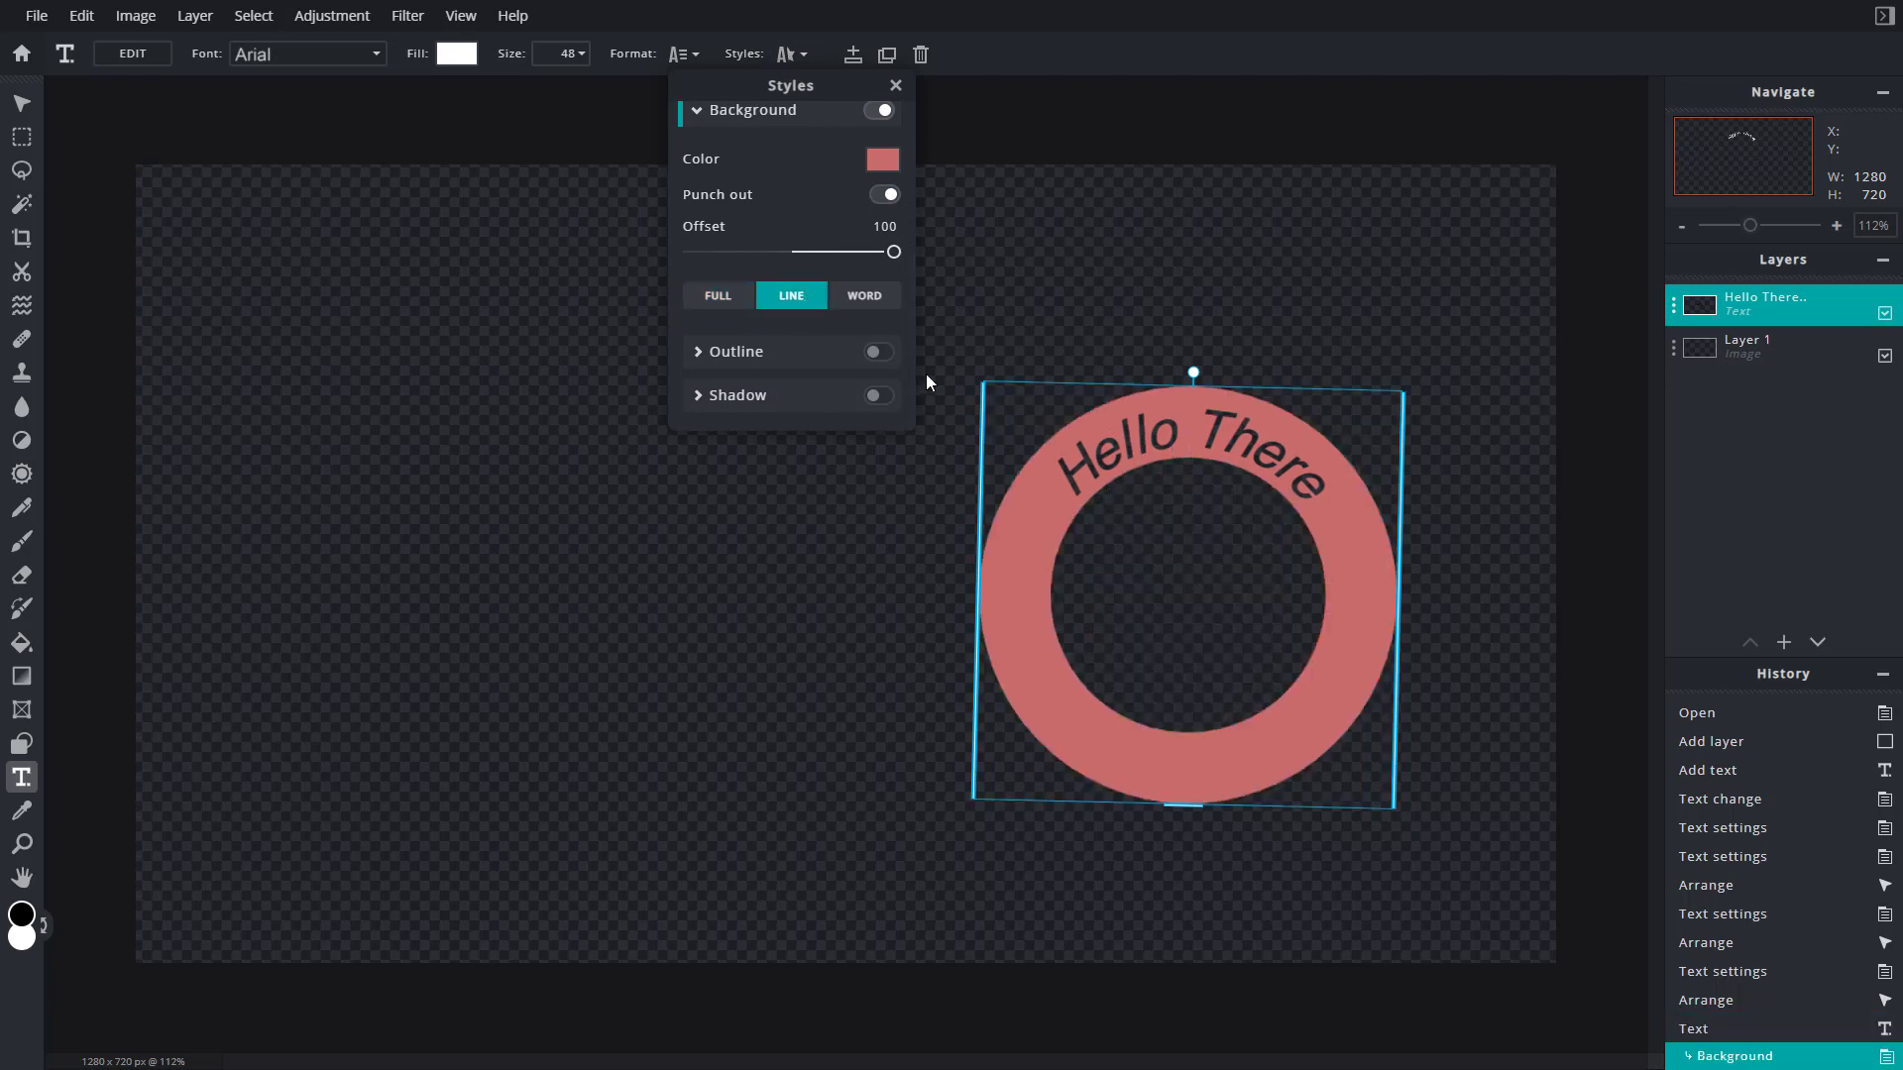
{"action": "left_click", "coordinate": [872, 302]}
{"action": "left_click", "coordinate": [777, 304]}
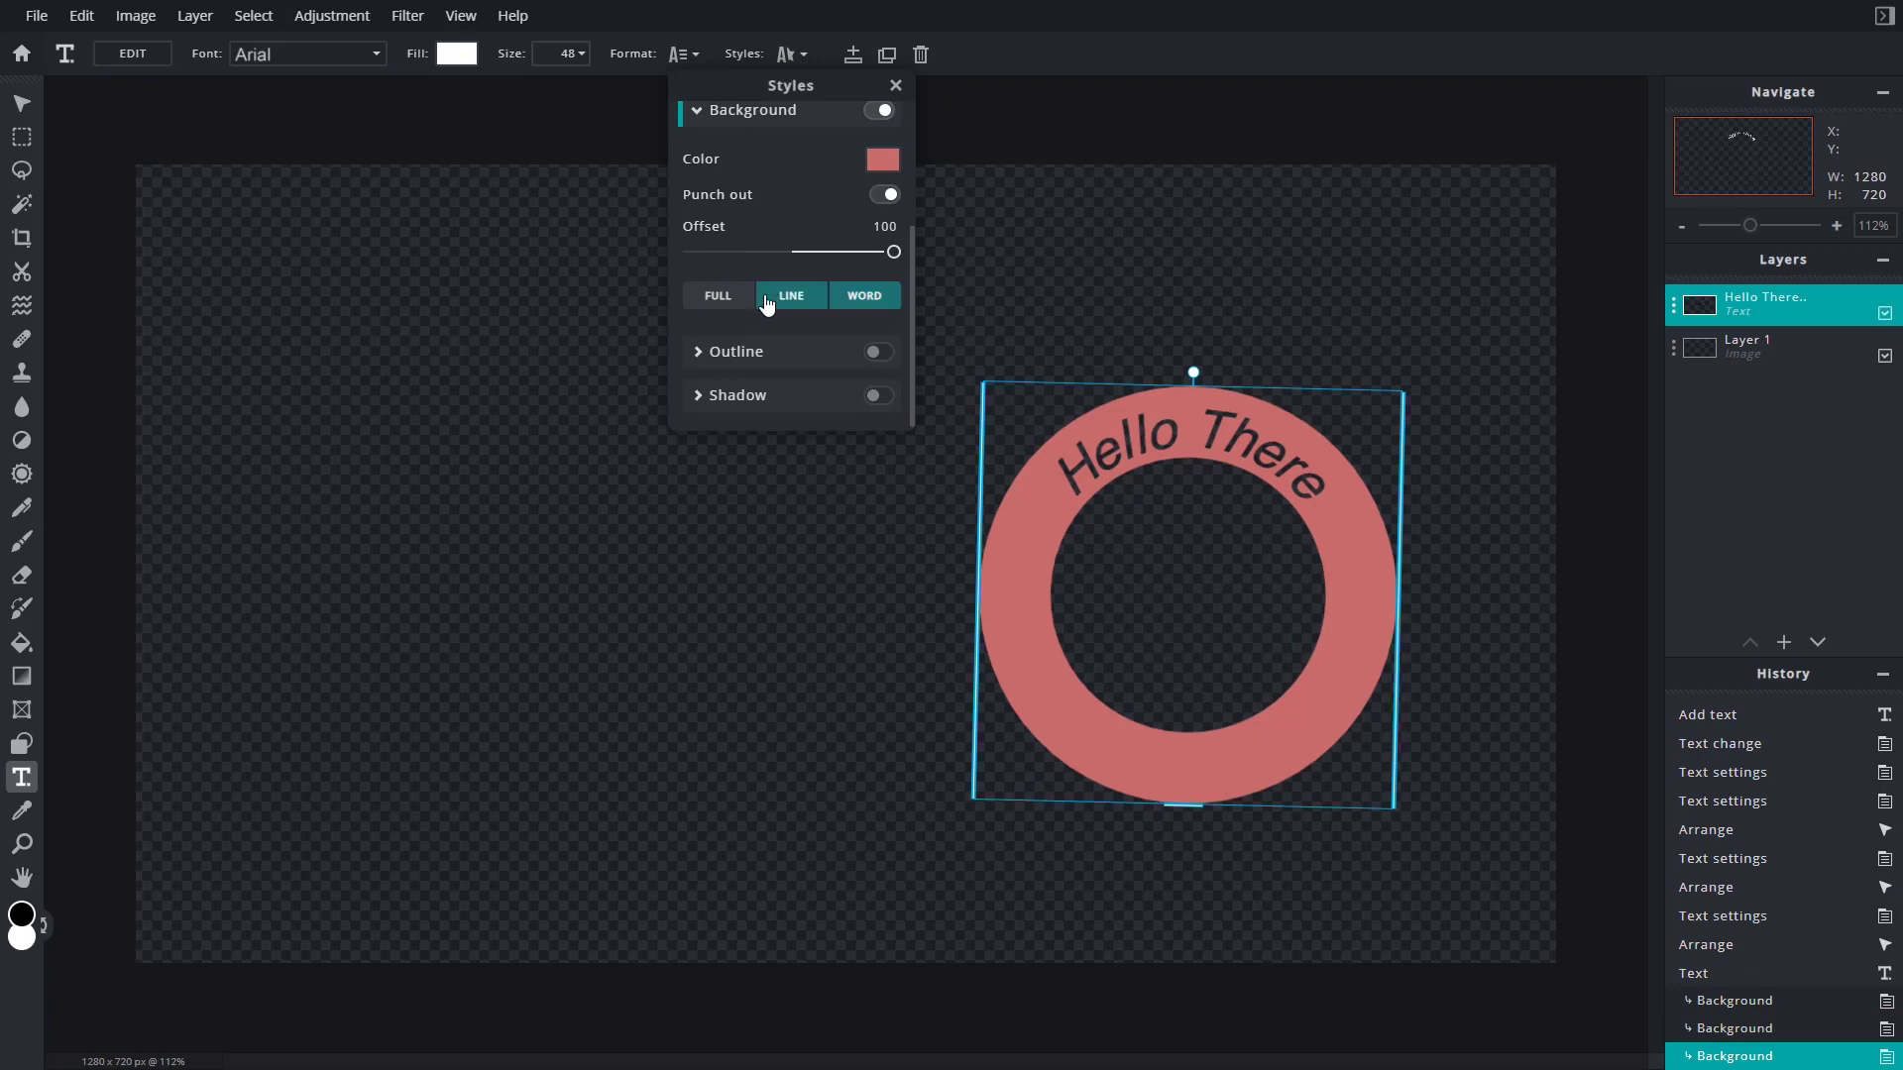
{"action": "left_click", "coordinate": [714, 297]}
{"action": "left_click", "coordinate": [791, 298]}
{"action": "left_click", "coordinate": [837, 299]}
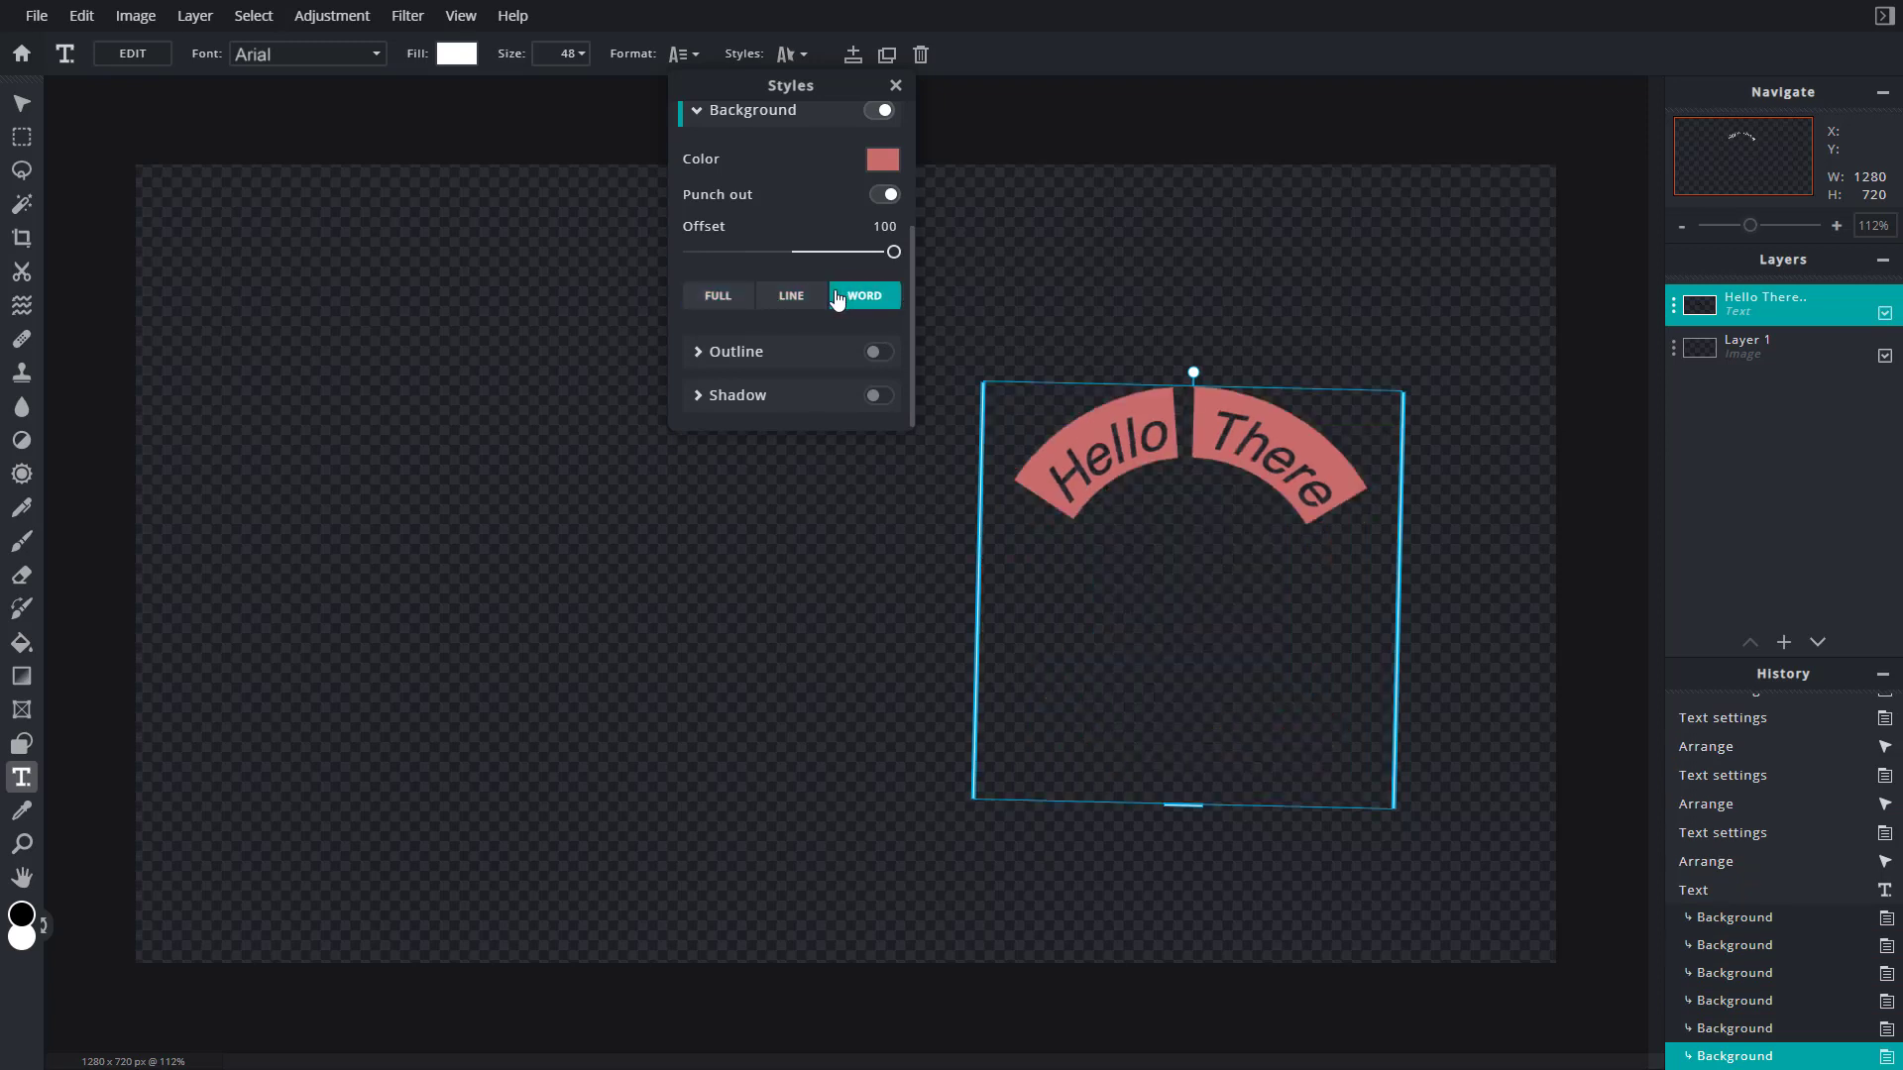
{"action": "left_click", "coordinate": [878, 352]}
{"action": "scroll", "coordinate": [811, 164], "scroll_direction": "up", "scroll_amount": 3}
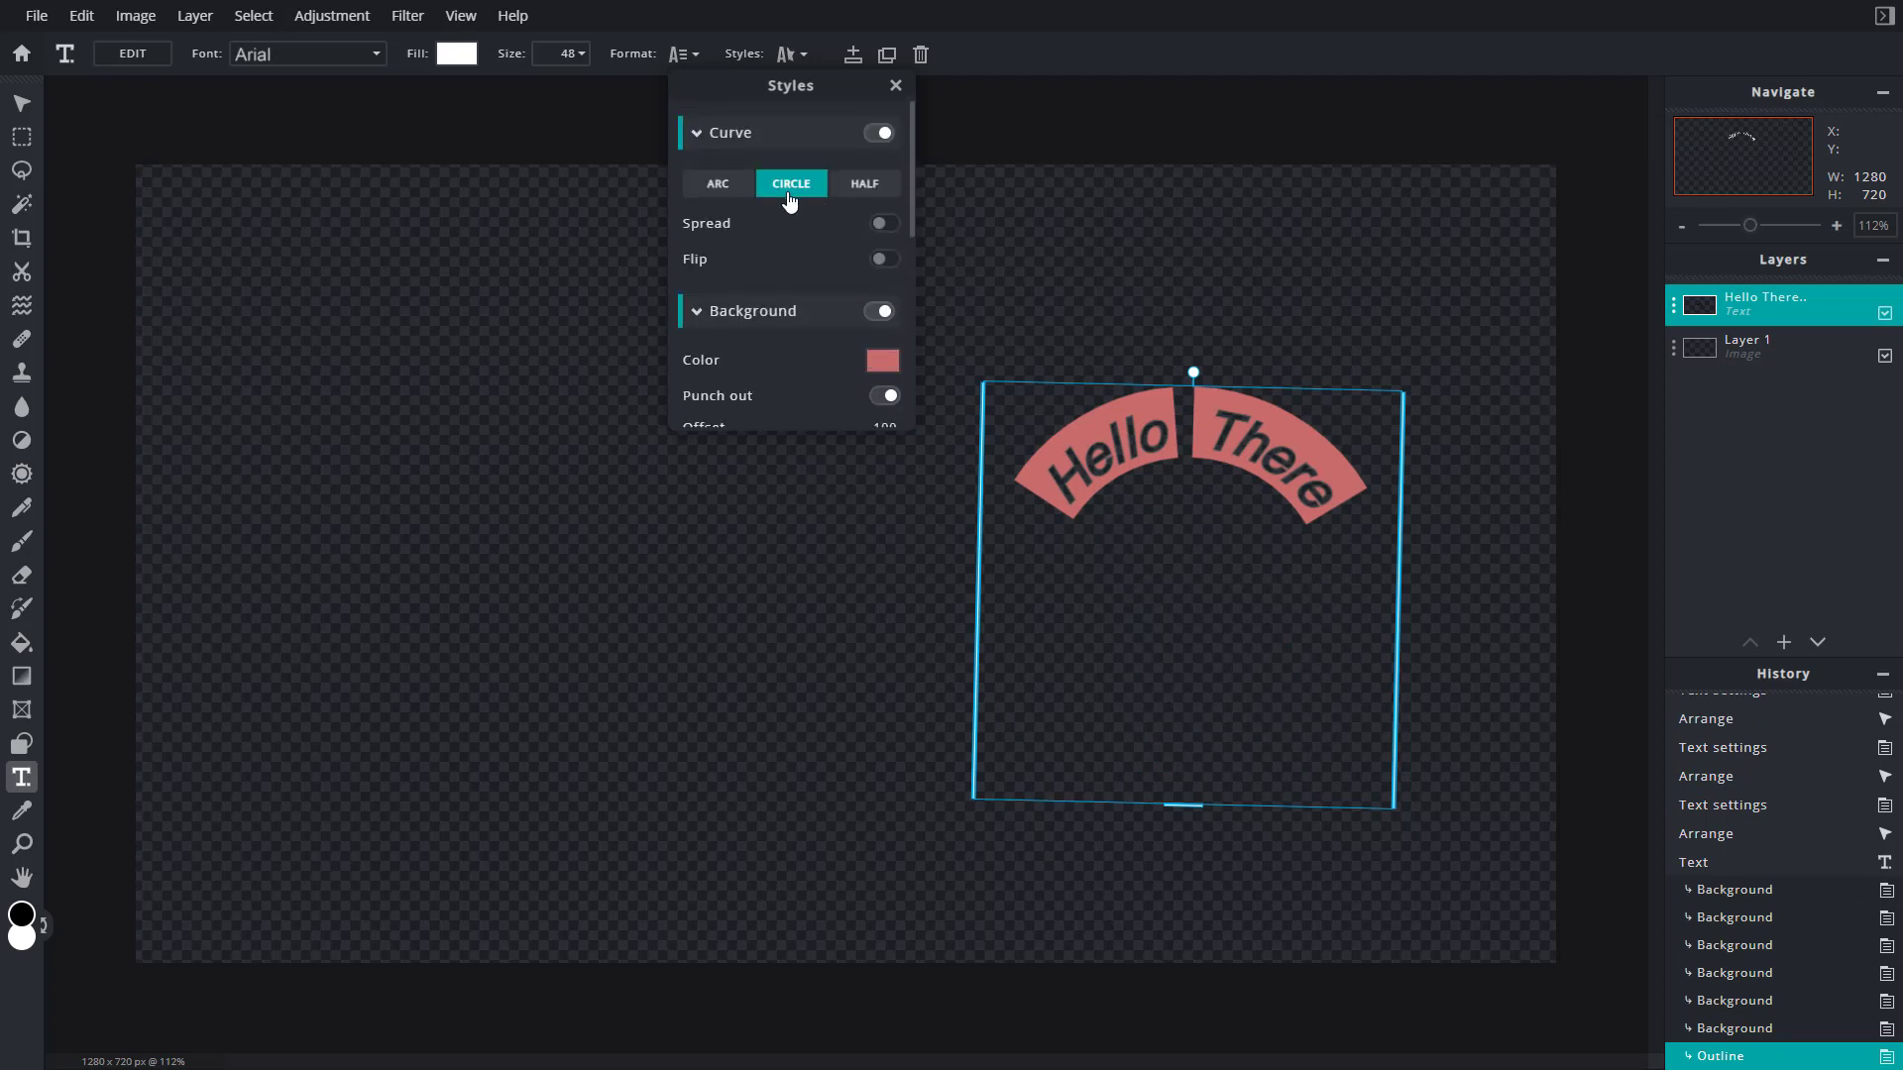
Straighten the text by turning off curving, and remove the pink word background.
{"action": "left_click", "coordinate": [718, 186]}
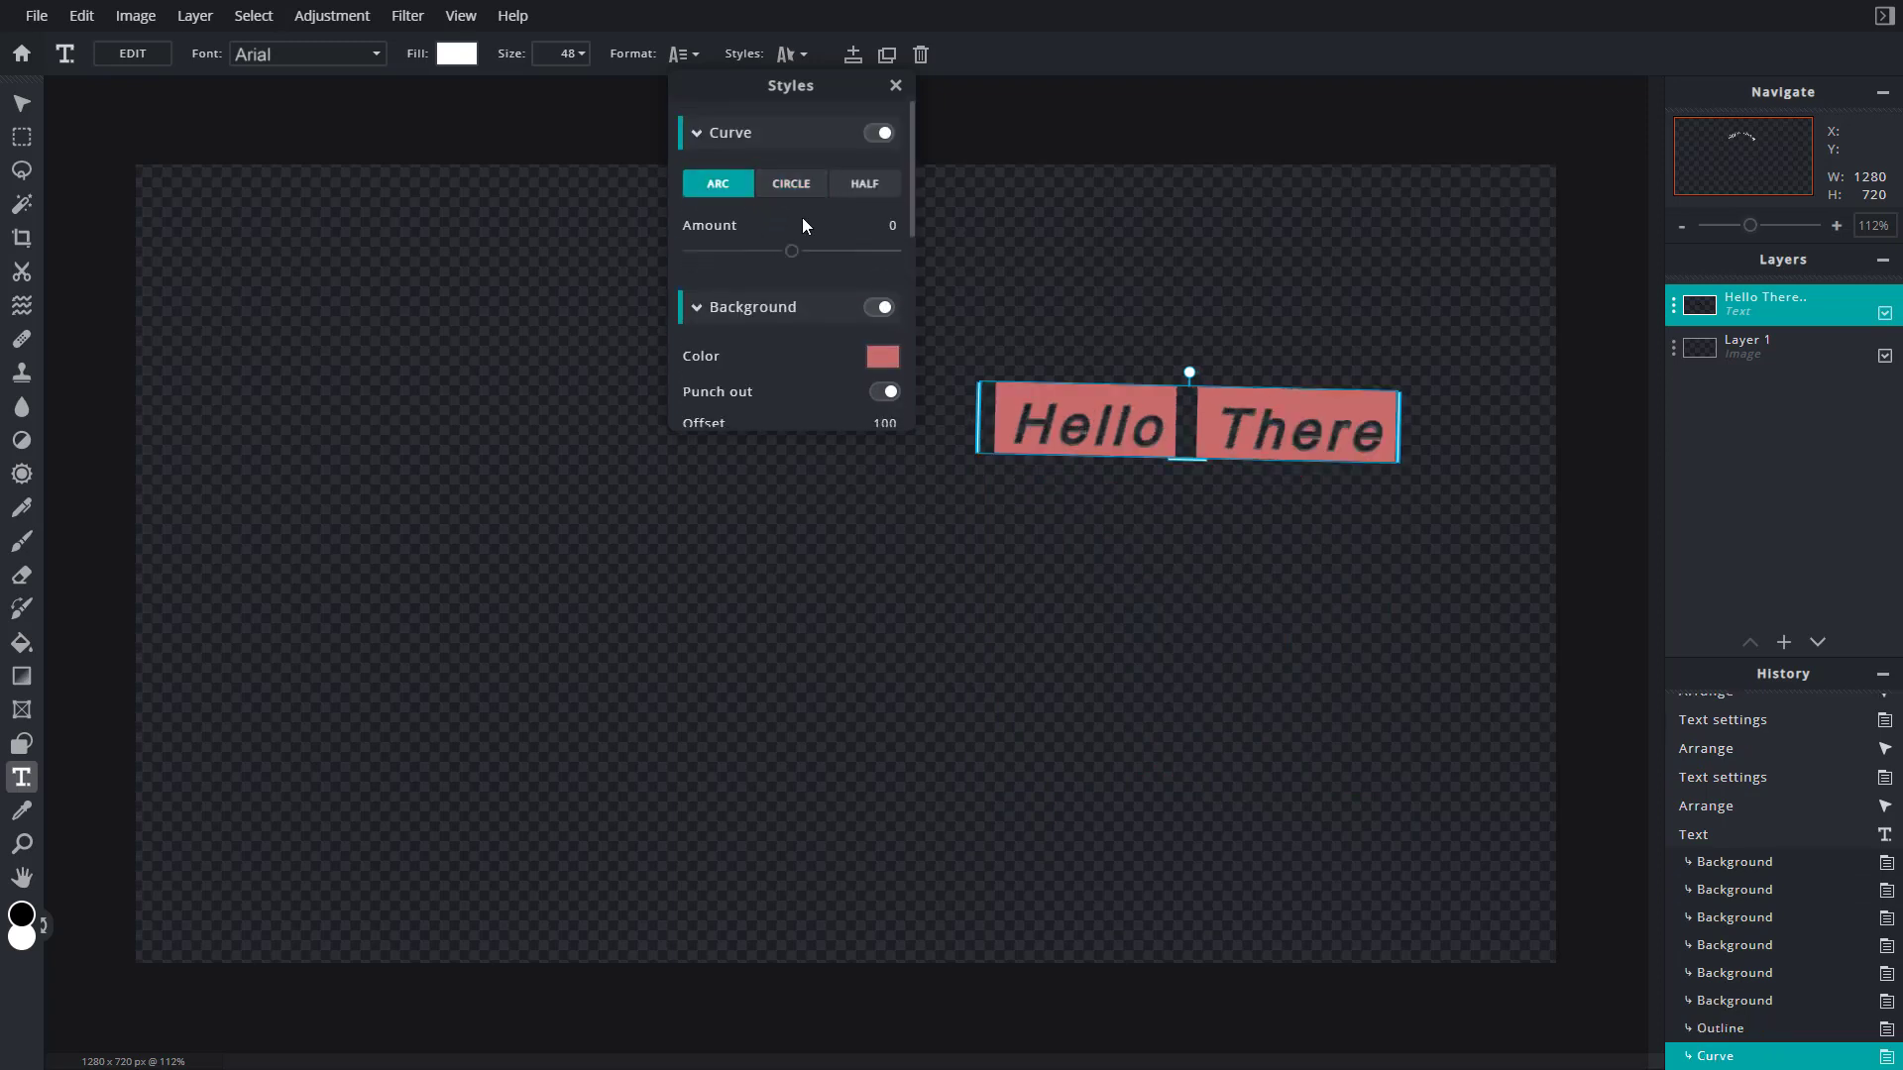
{"action": "left_click", "coordinate": [877, 133]}
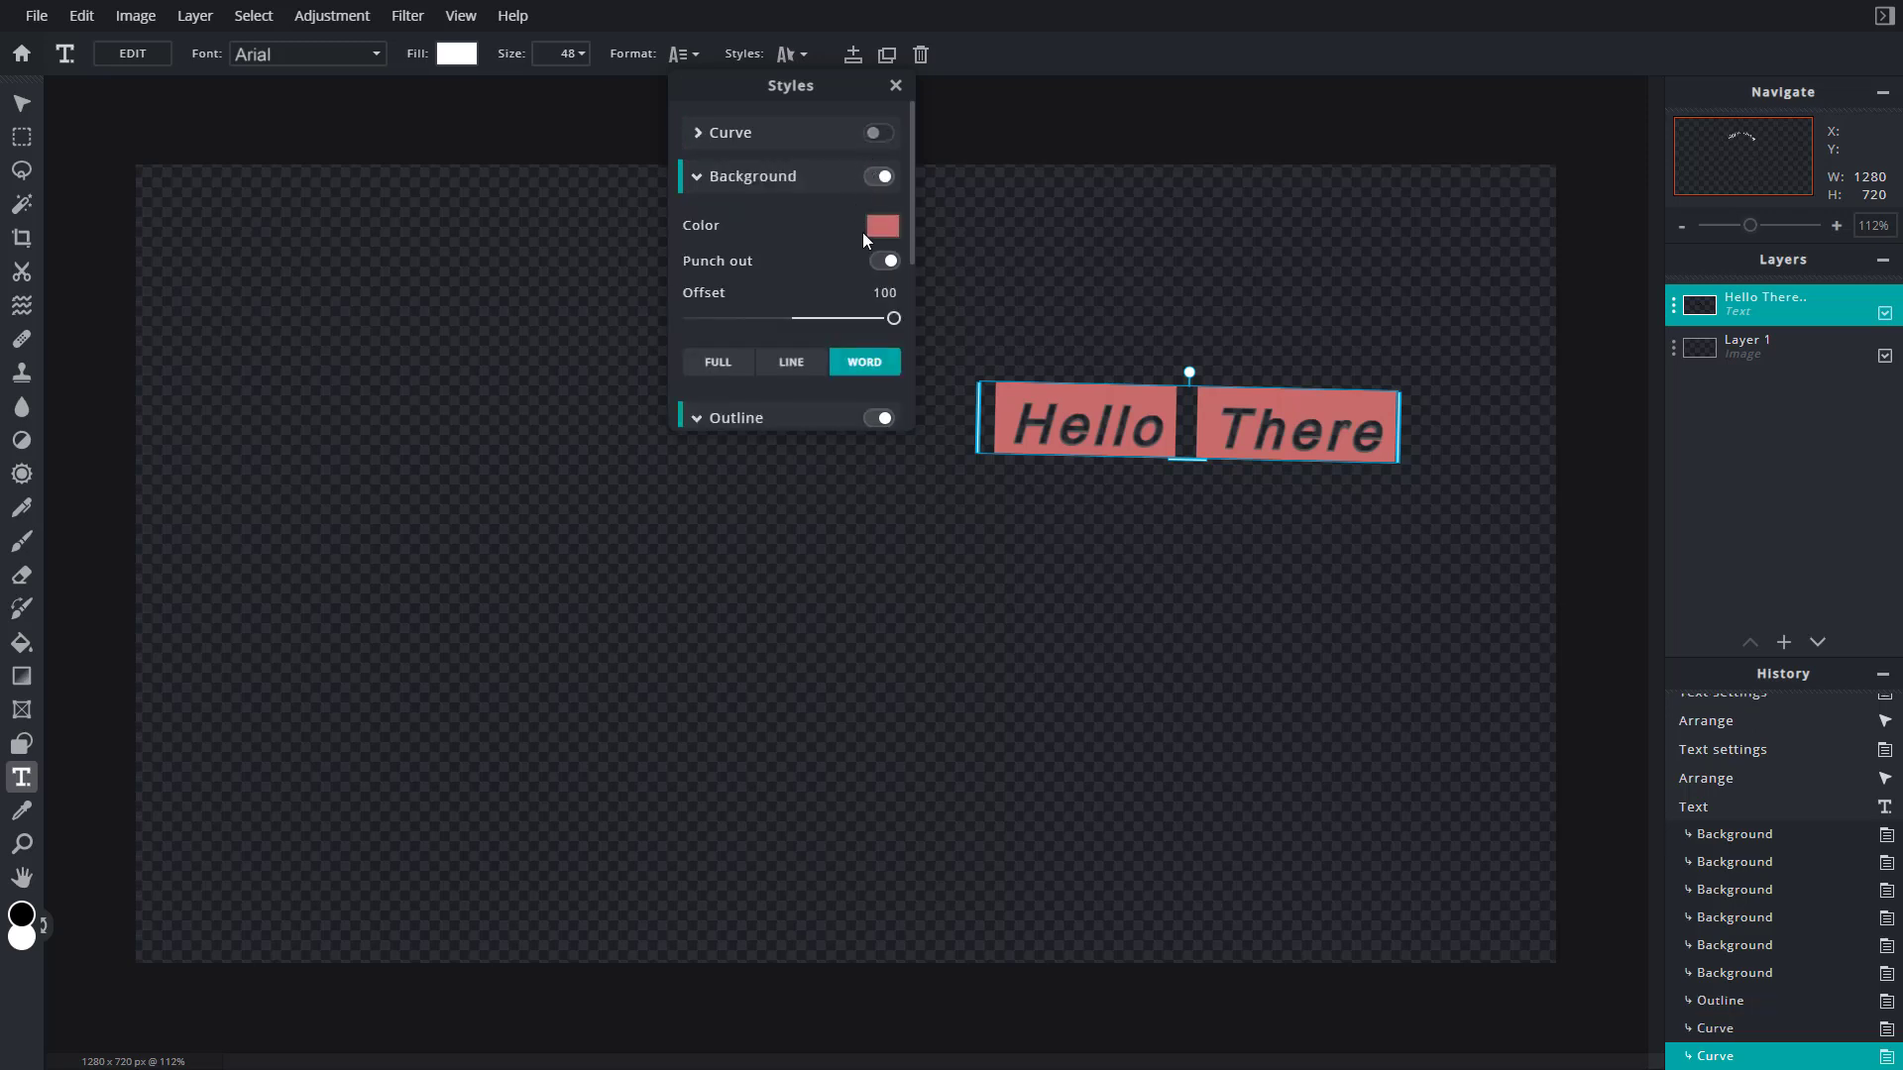
{"action": "left_click", "coordinate": [878, 176]}
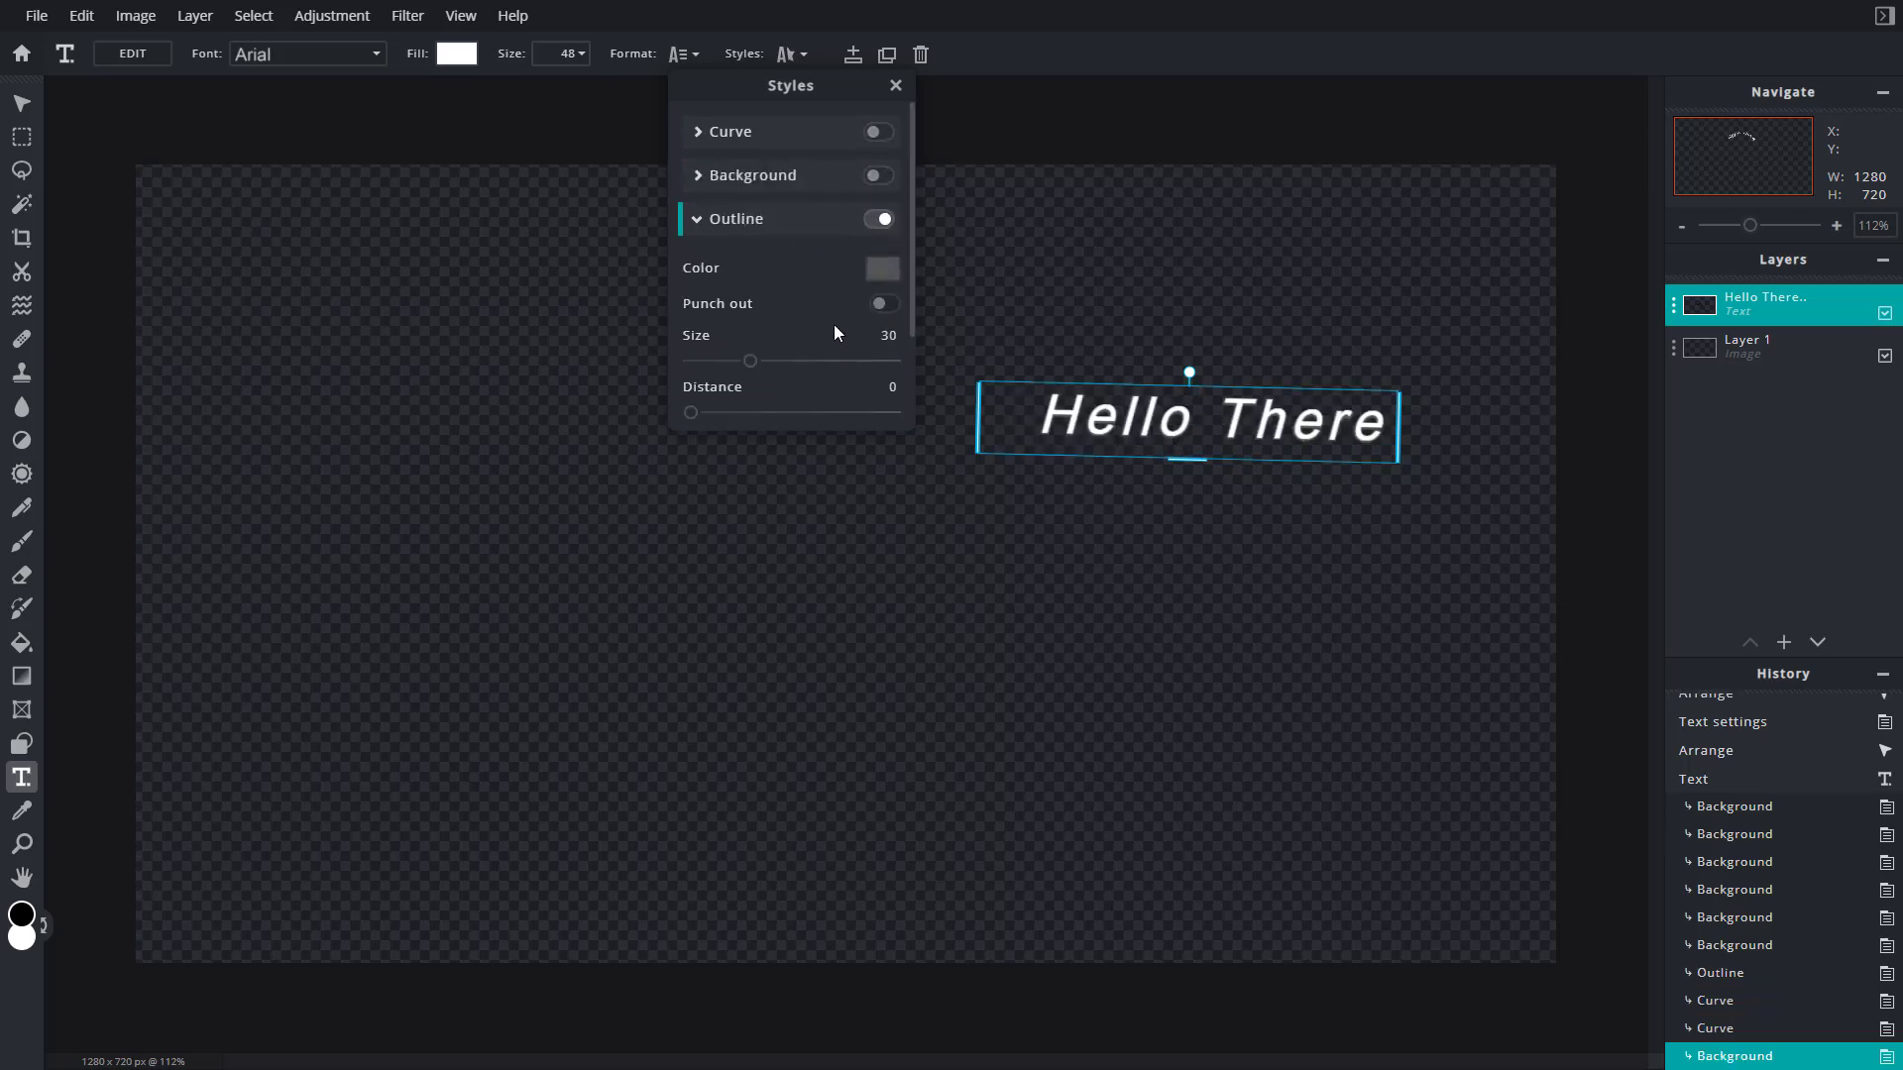
{"action": "scroll", "coordinate": [798, 332], "scroll_direction": "down", "scroll_amount": 3}
{"action": "scroll", "coordinate": [783, 347], "scroll_direction": "up", "scroll_amount": 1}
{"action": "scroll", "coordinate": [808, 362], "scroll_direction": "up", "scroll_amount": 2}
Give the white text a red outline of size 42.
{"action": "left_click", "coordinate": [889, 275]}
{"action": "left_click", "coordinate": [971, 388]}
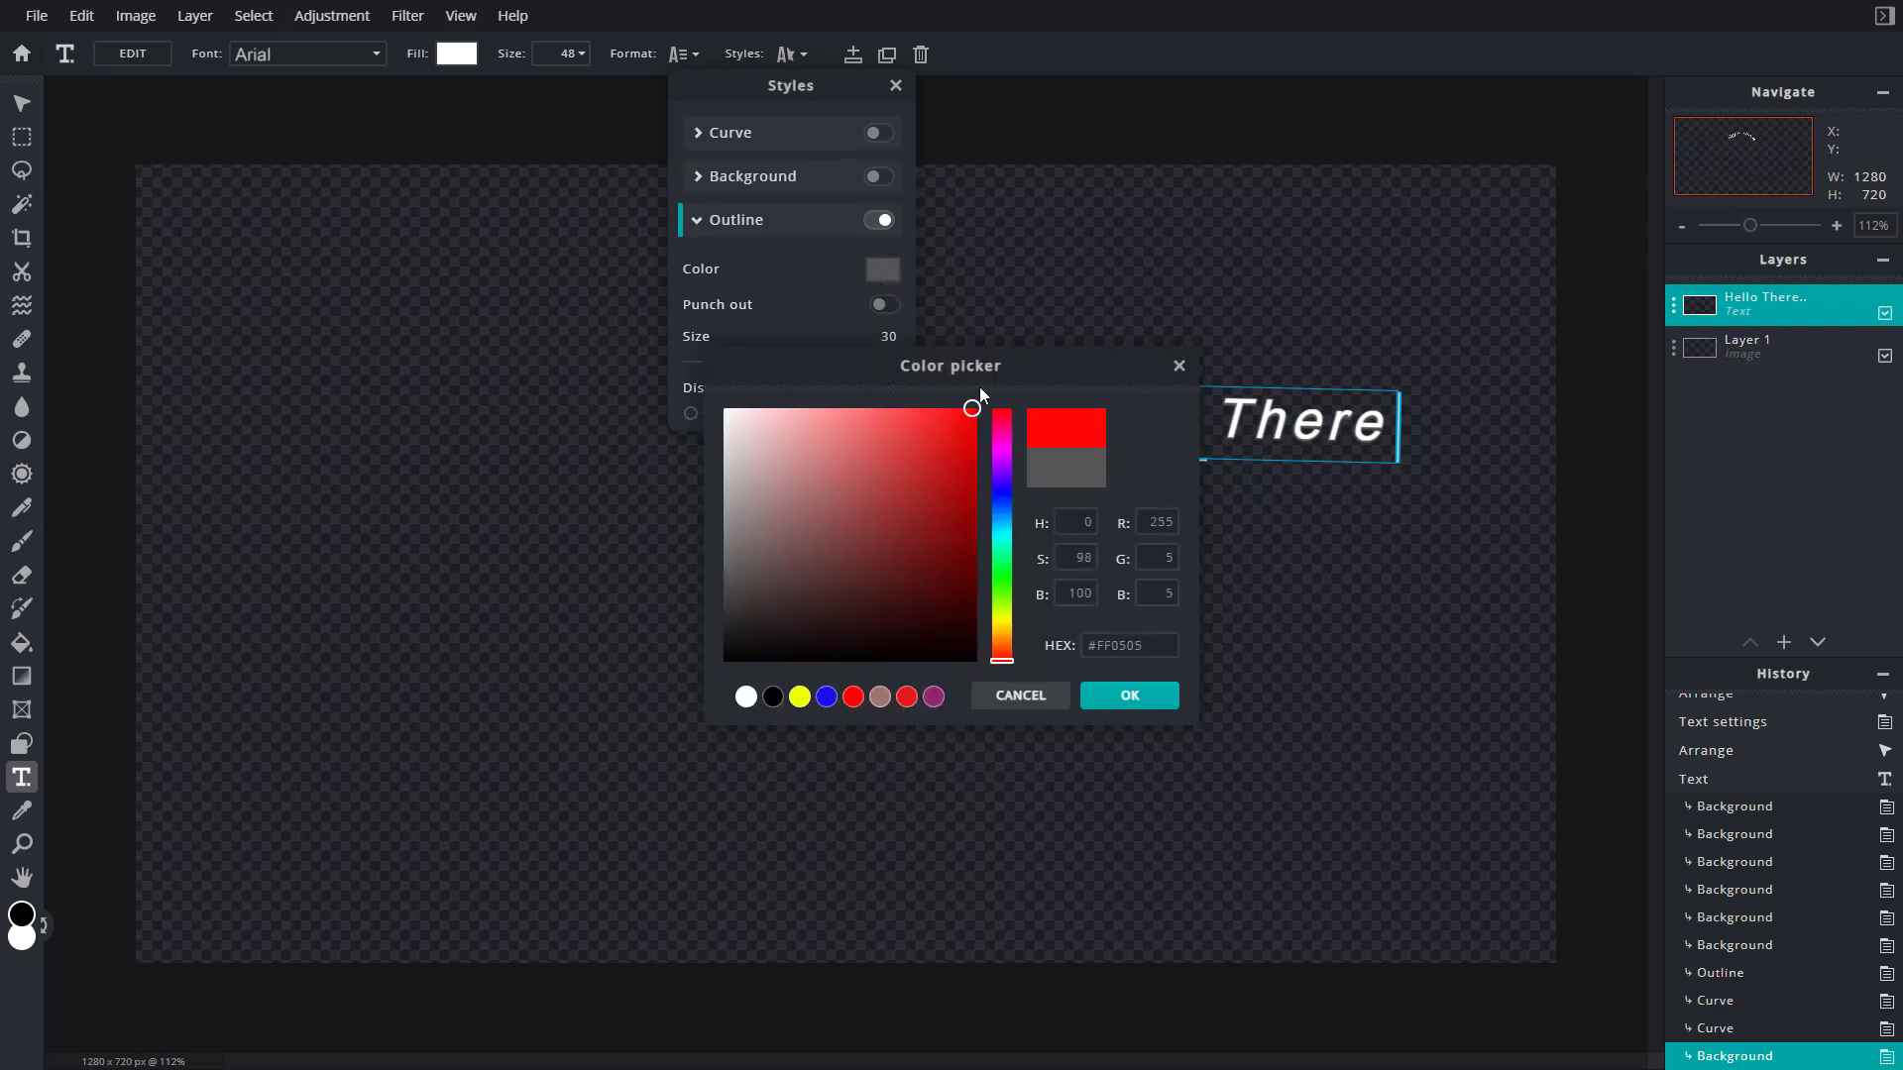
{"action": "key", "text": "Return"}
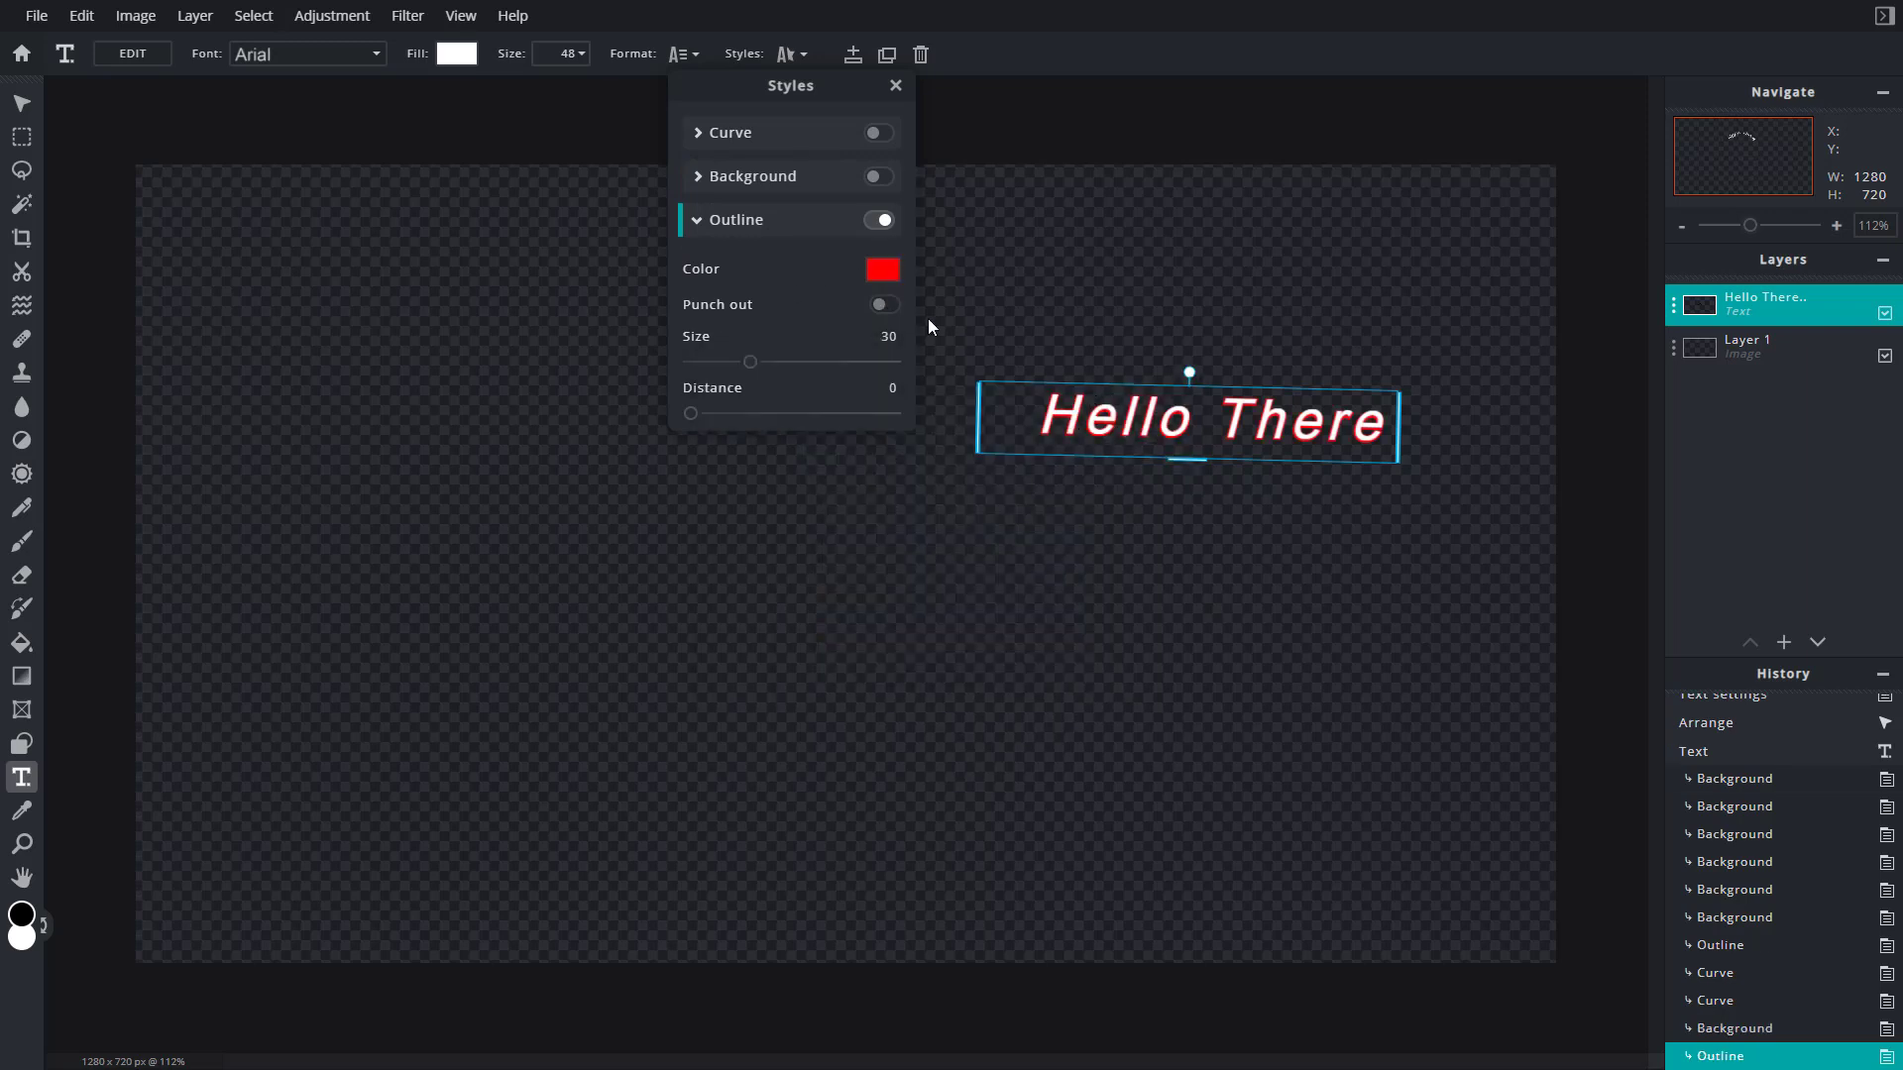
{"action": "left_click", "coordinate": [882, 305]}
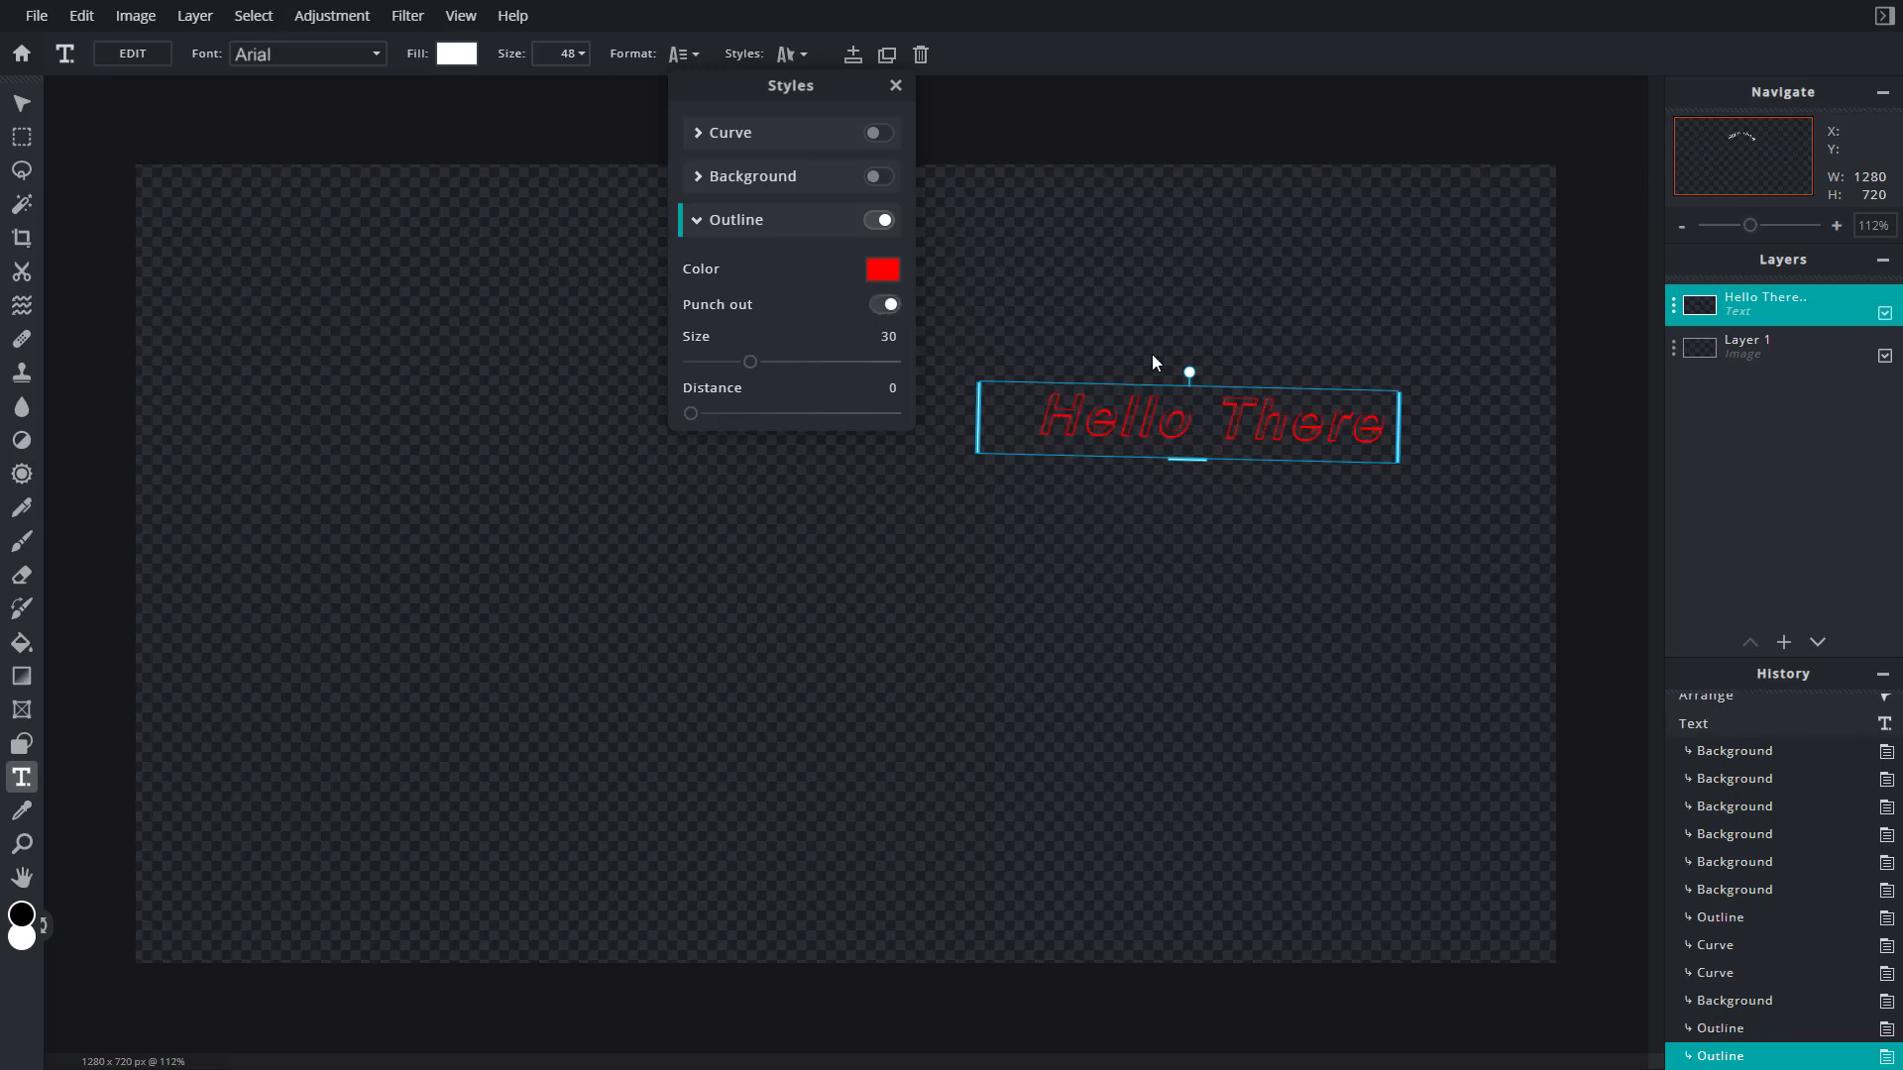
{"action": "left_click", "coordinate": [885, 305]}
{"action": "left_click_drag", "start_coordinate": [751, 363], "coordinate": [774, 365]}
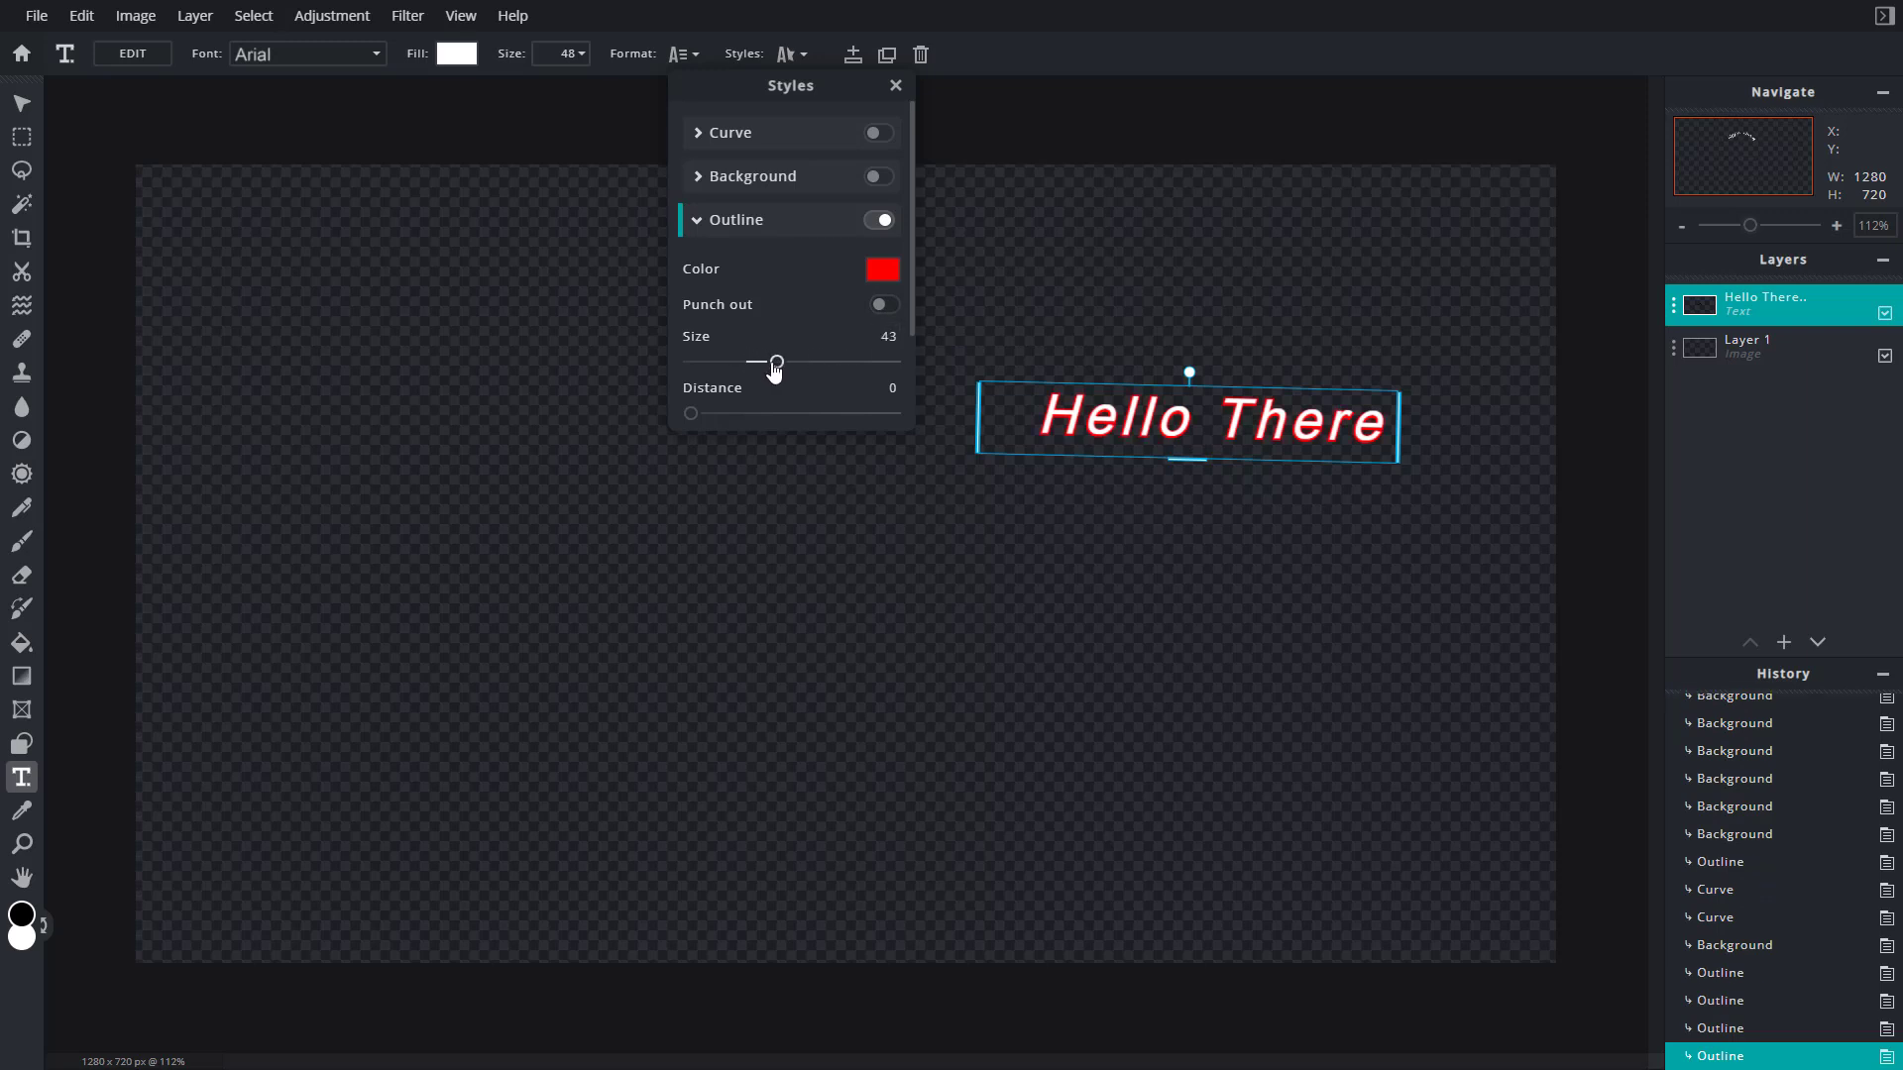
{"action": "mouse_move", "coordinate": [689, 414]}
{"action": "left_mouse_down"}
{"action": "mouse_move", "coordinate": [708, 416]}
{"action": "mouse_move", "coordinate": [689, 415]}
{"action": "left_mouse_up"}
Switch on a shadow for the text and expand its settings.
{"action": "scroll", "coordinate": [815, 297], "scroll_direction": "down", "scroll_amount": 2}
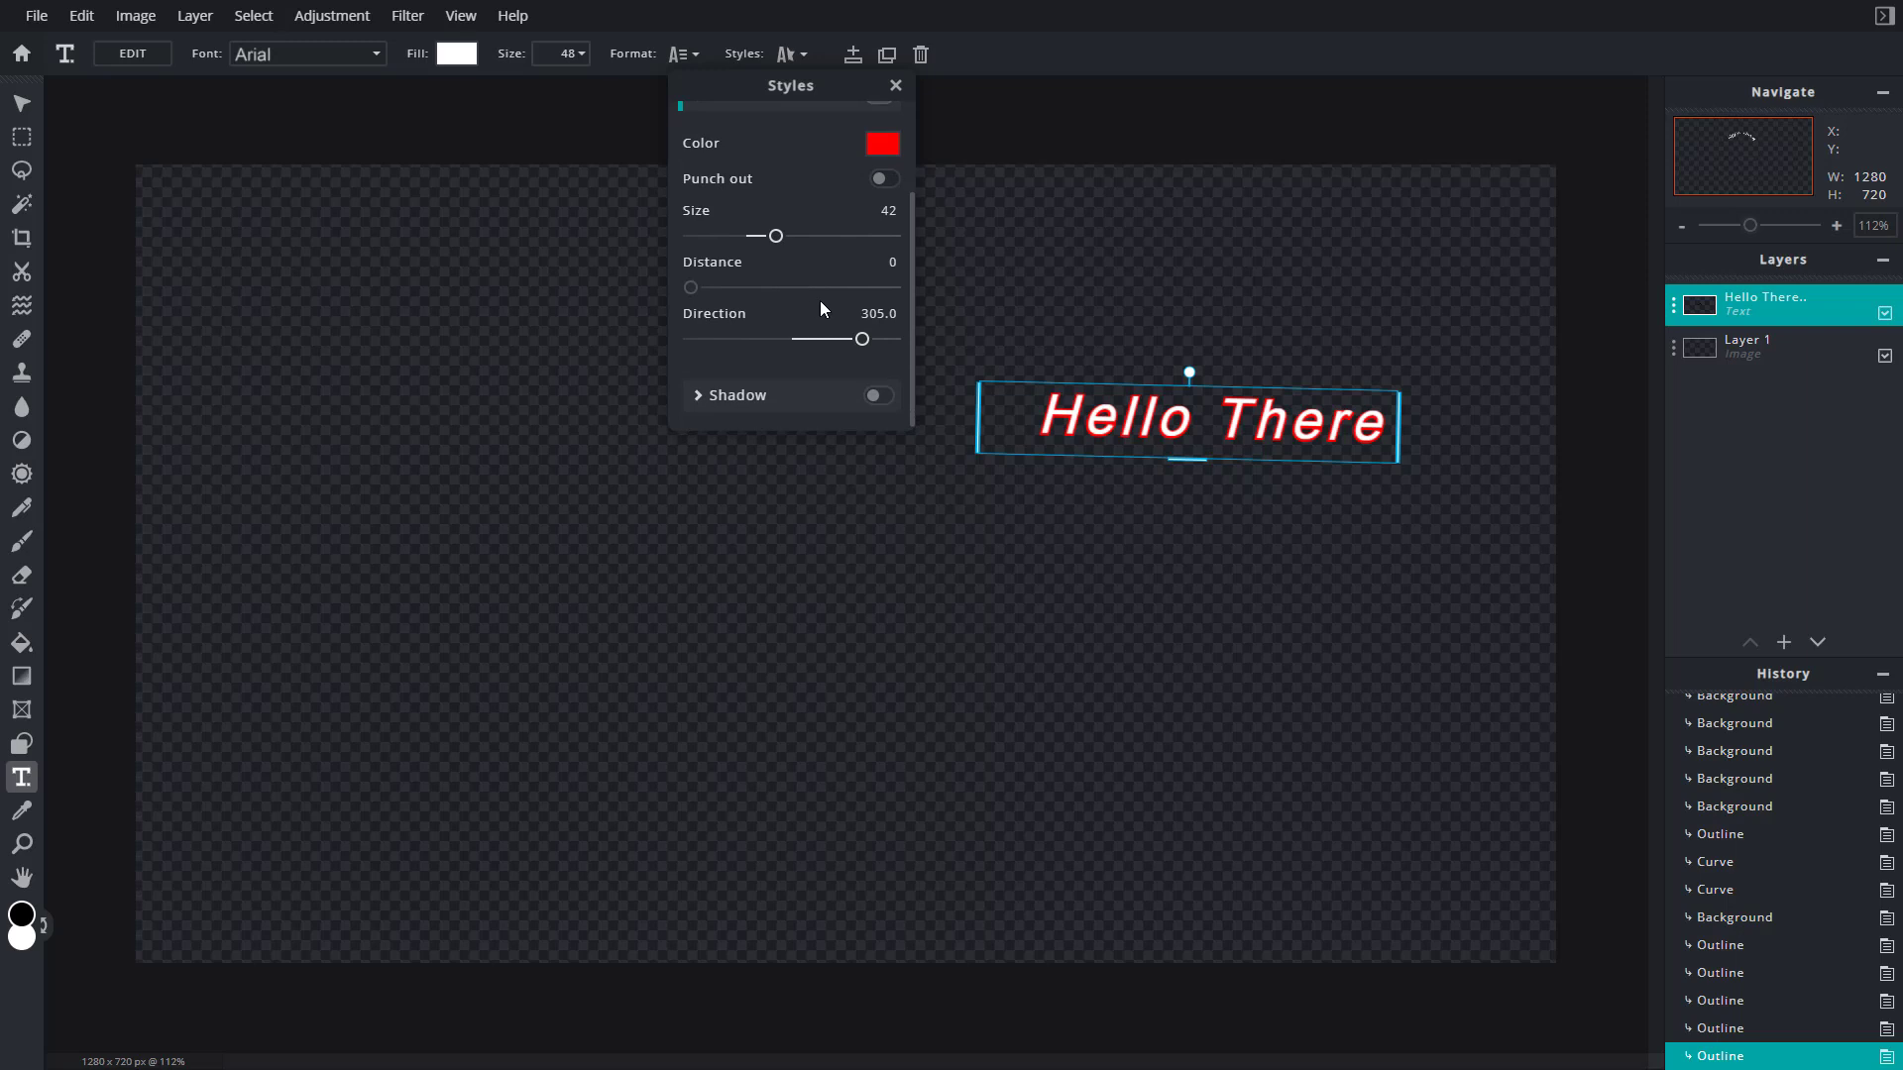
{"action": "left_click_drag", "start_coordinate": [859, 340], "coordinate": [817, 340]}
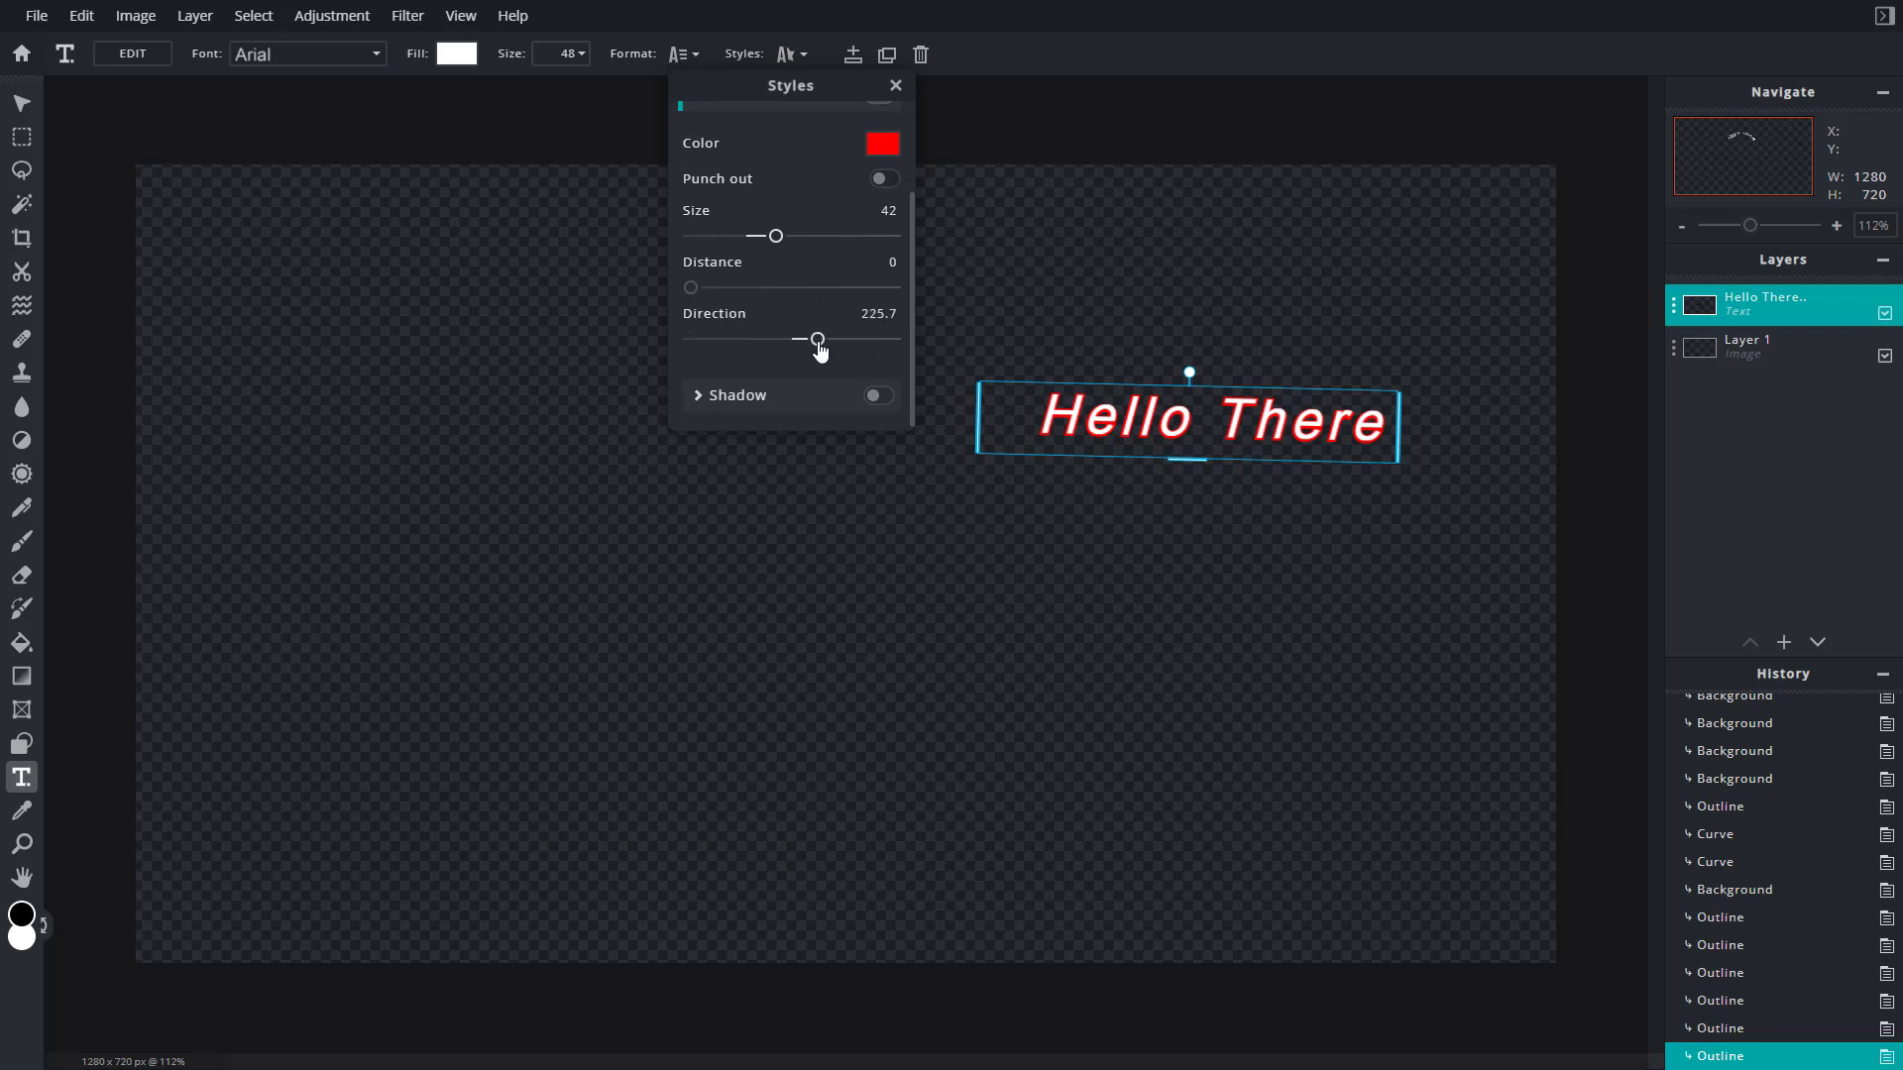
{"action": "left_click", "coordinate": [878, 397]}
{"action": "left_click", "coordinate": [878, 397]}
{"action": "left_click", "coordinate": [878, 396]}
{"action": "scroll", "coordinate": [725, 317], "scroll_direction": "down", "scroll_amount": 3}
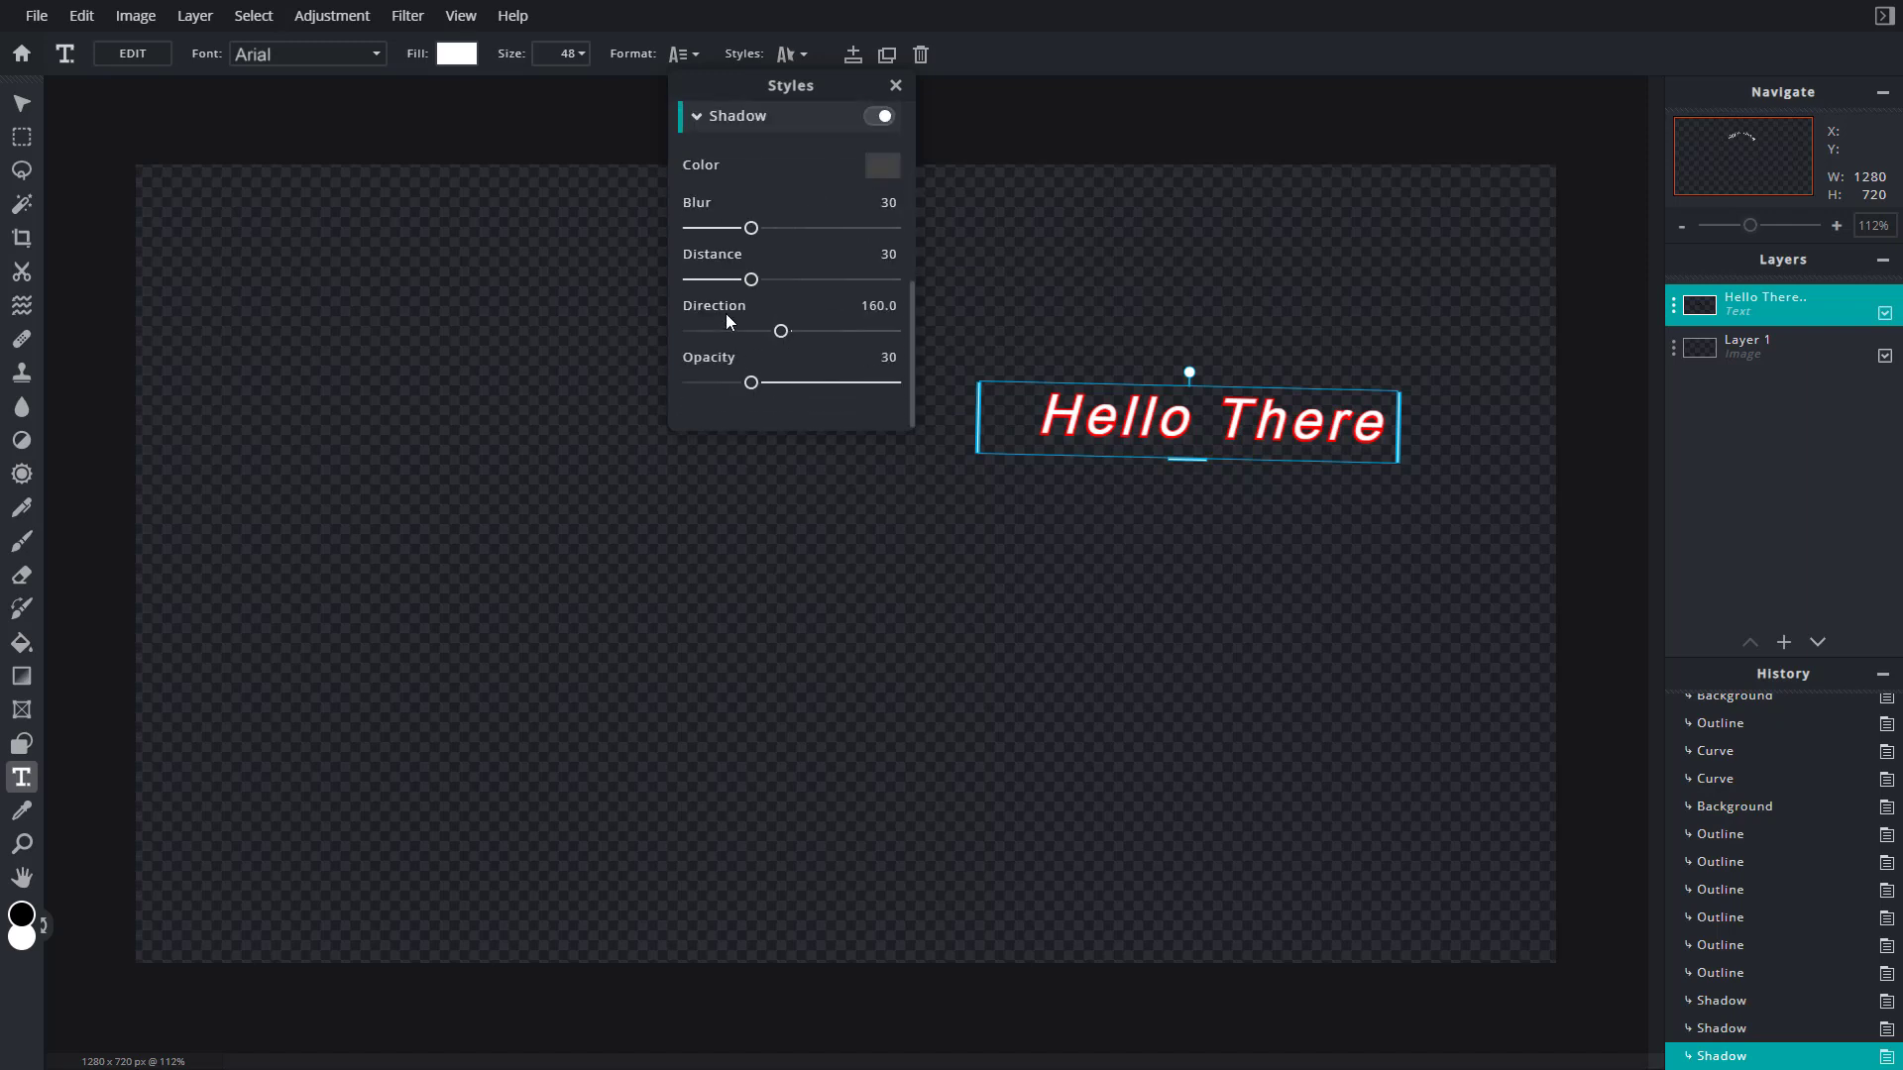
Make the shadow colour white after trying red and black, raising its blur.
{"action": "left_click_drag", "start_coordinate": [753, 228], "coordinate": [762, 228]}
{"action": "left_click", "coordinate": [882, 165]}
{"action": "left_click", "coordinate": [875, 502]}
{"action": "left_click", "coordinate": [922, 662]}
{"action": "left_click", "coordinate": [1132, 695]}
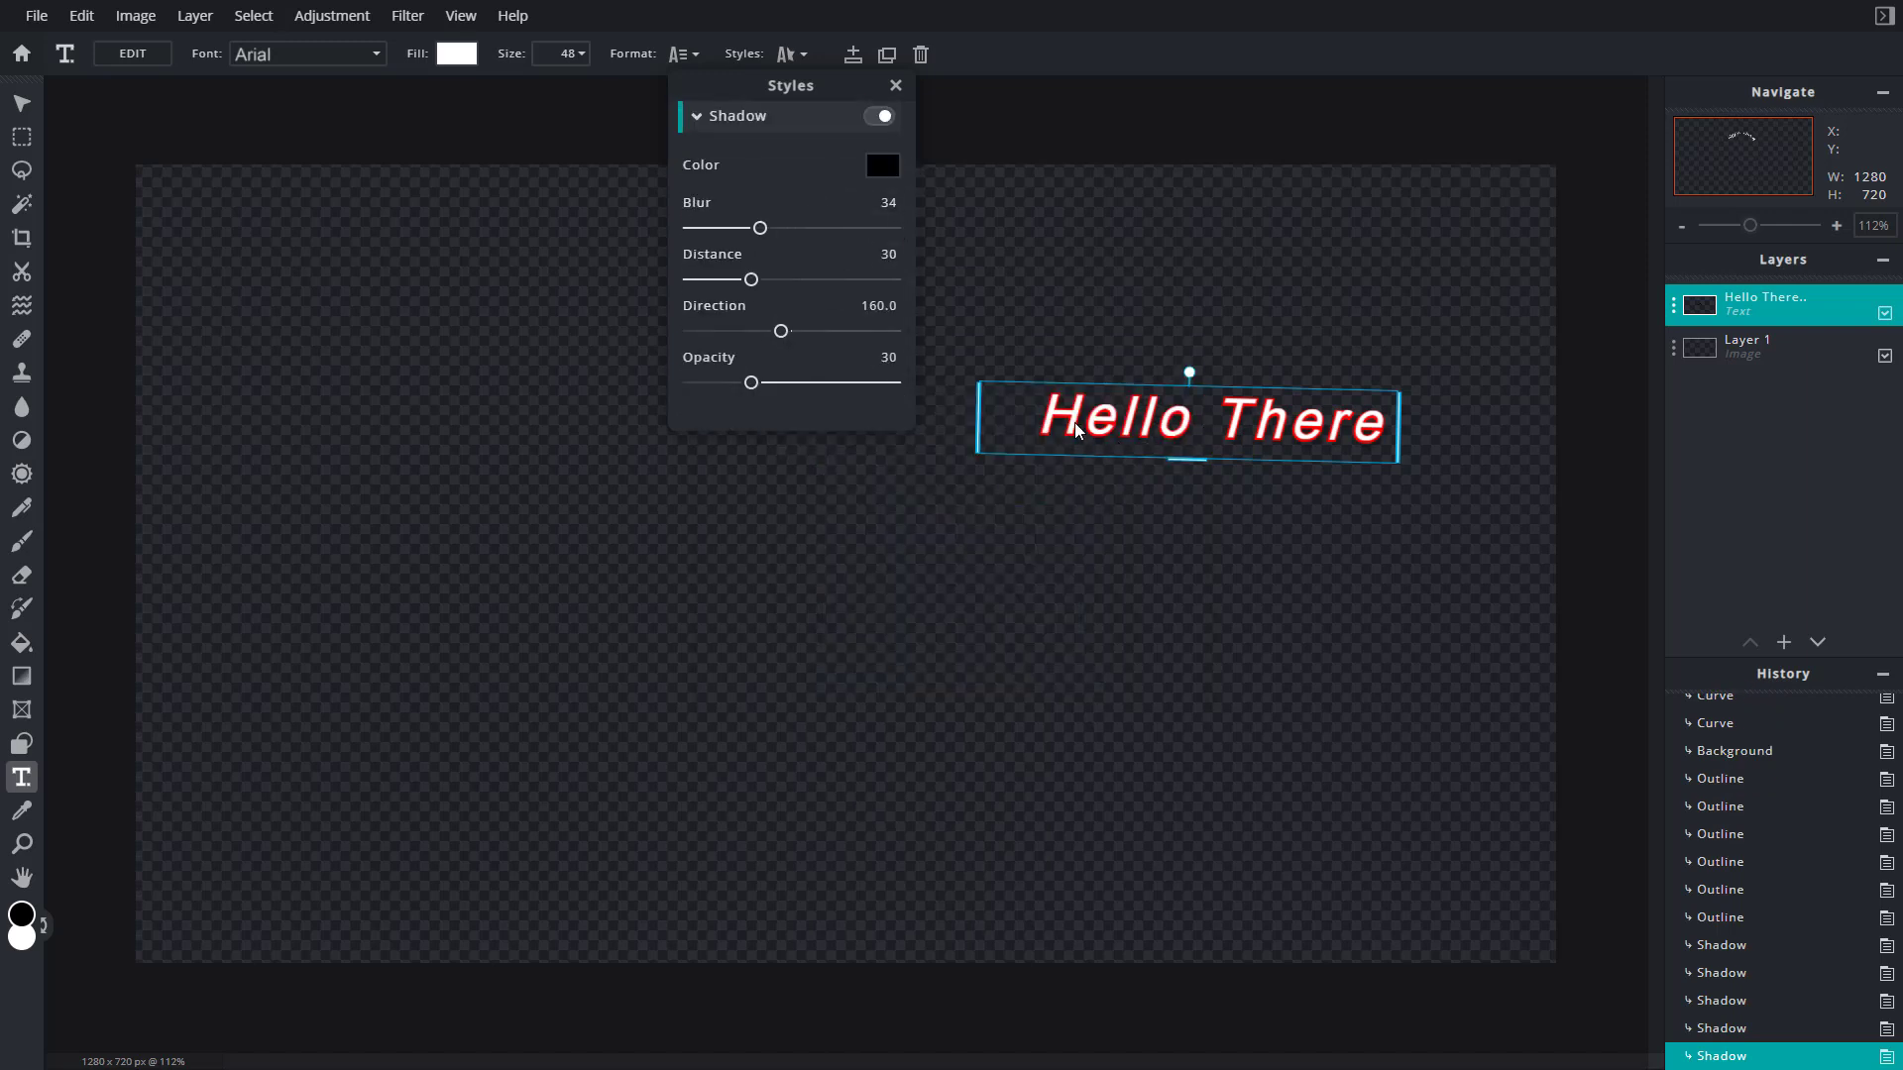
{"action": "left_click", "coordinate": [883, 164]}
{"action": "left_click", "coordinate": [734, 397]}
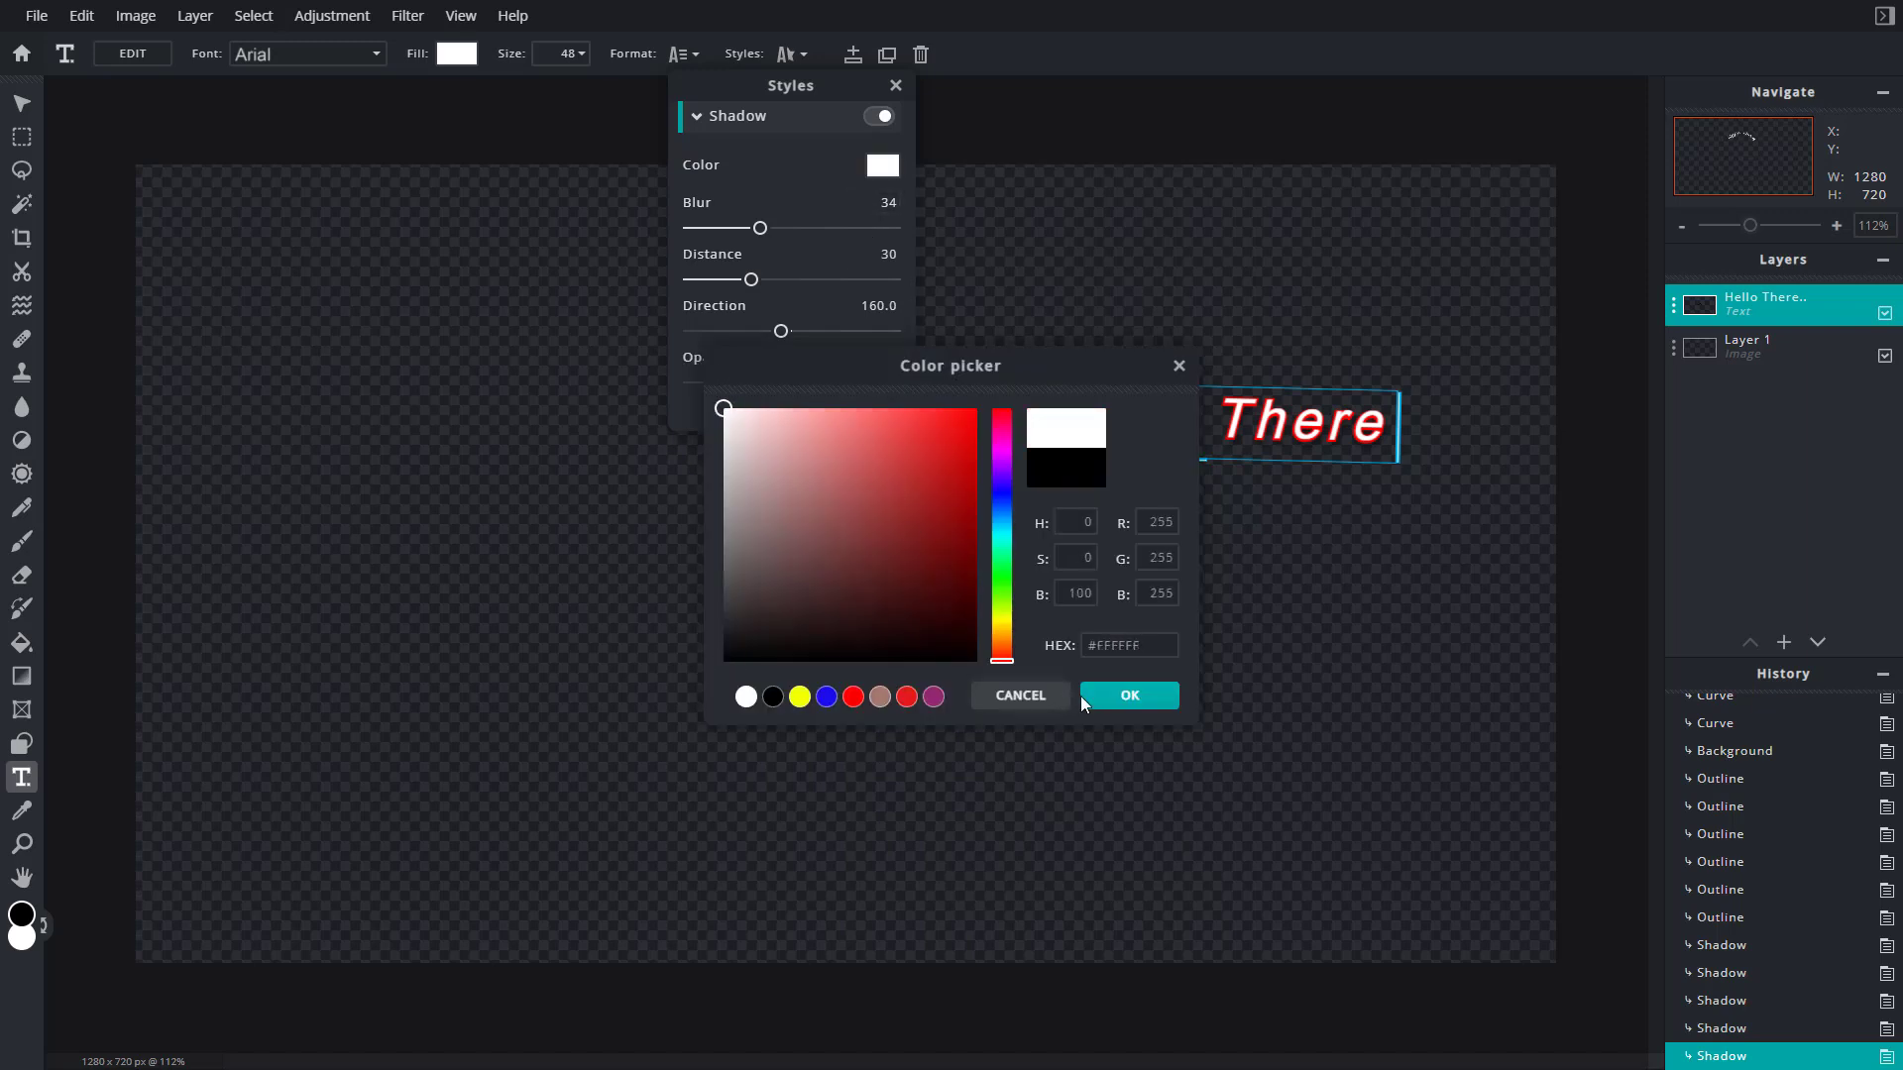
{"action": "left_click", "coordinate": [1131, 695]}
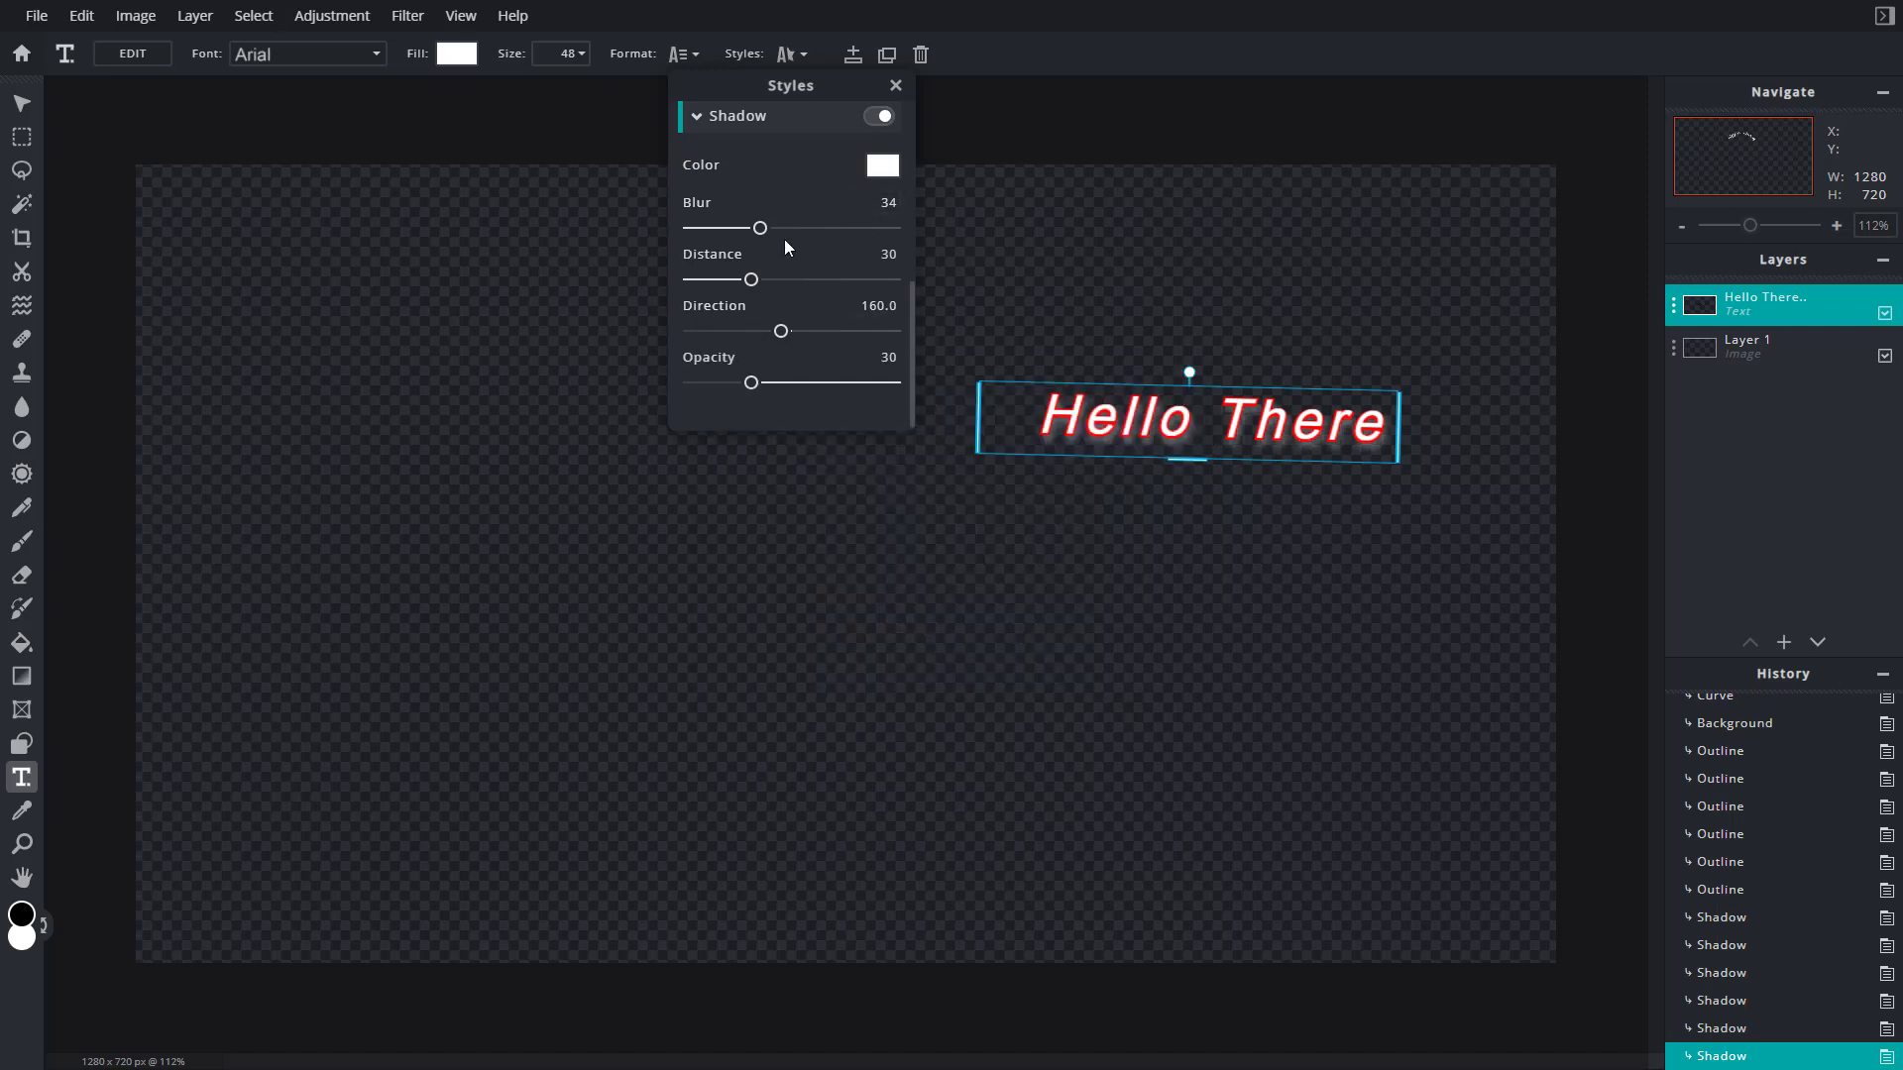
Set shadow distance 45, blur 41 and opacity 63 for a soft glow.
{"action": "left_click_drag", "start_coordinate": [751, 280], "coordinate": [774, 230]}
{"action": "left_click_drag", "start_coordinate": [782, 331], "coordinate": [822, 394]}
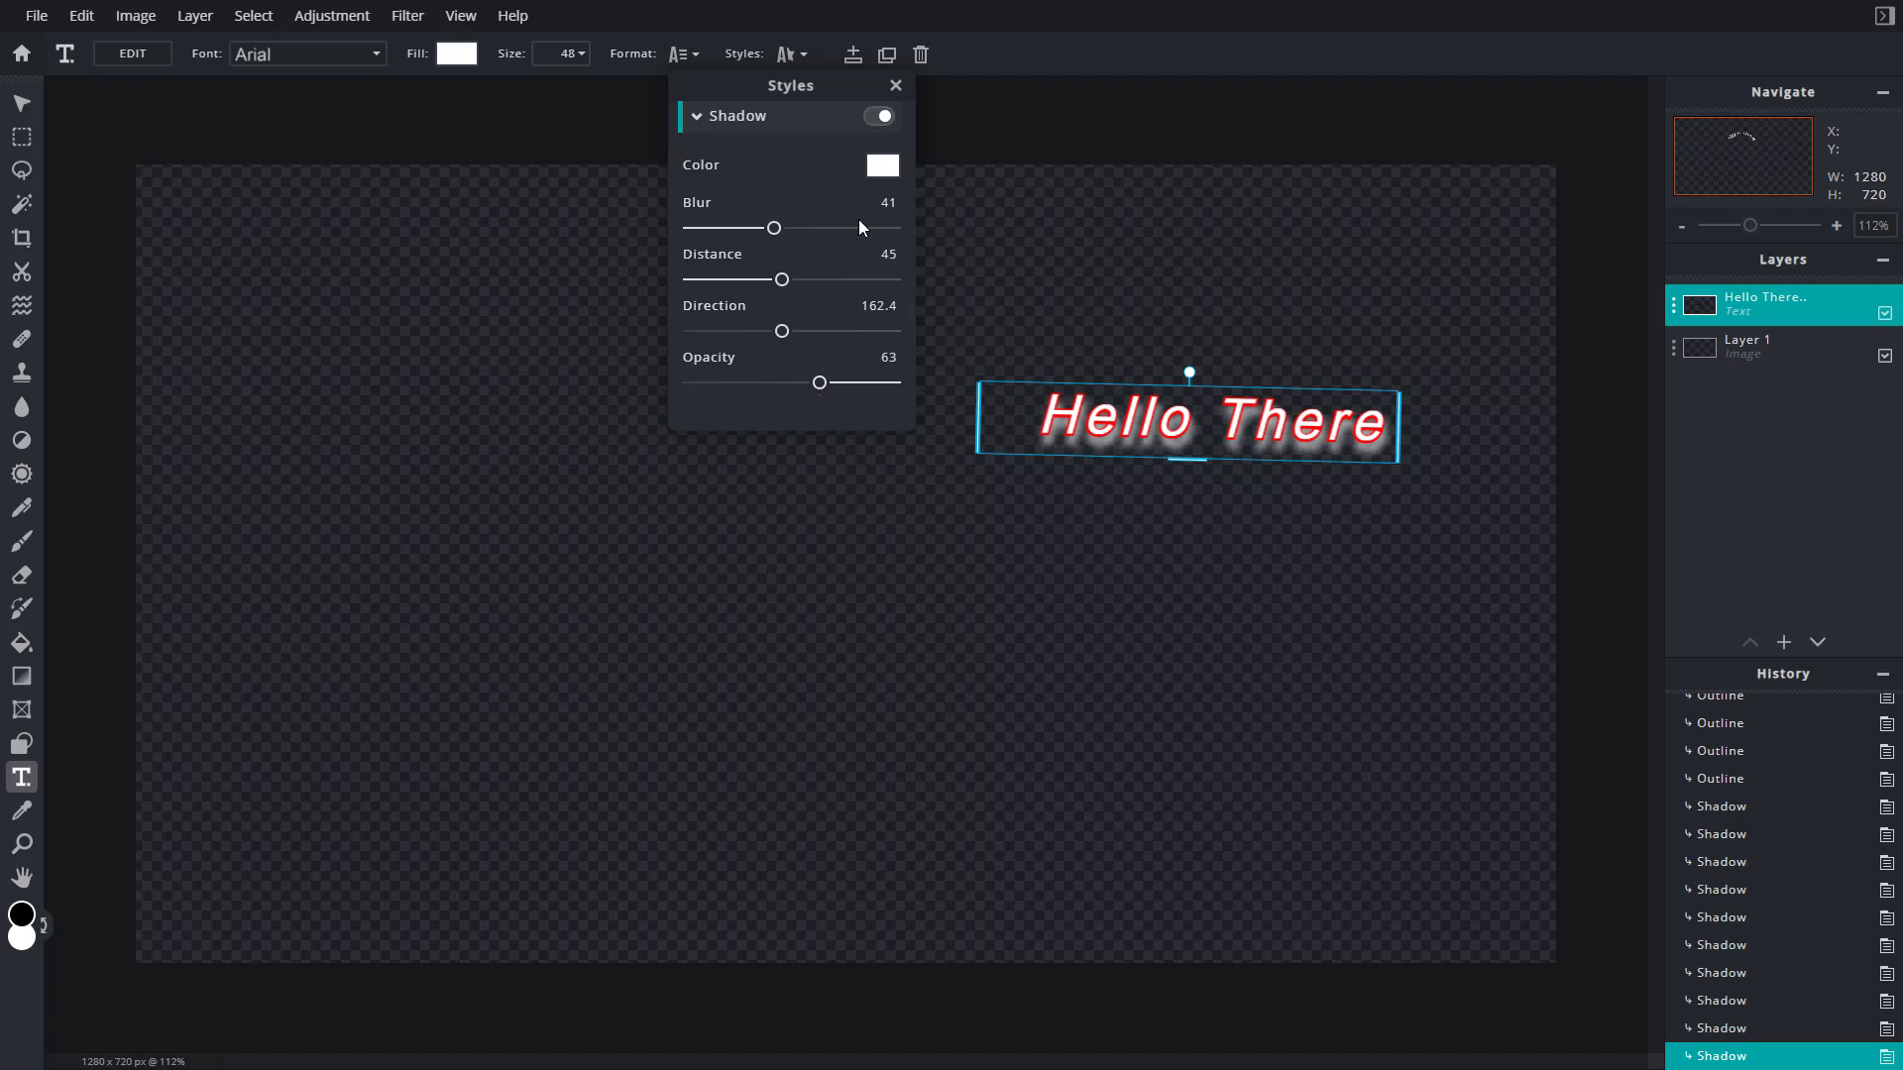
{"action": "left_click", "coordinate": [853, 56]}
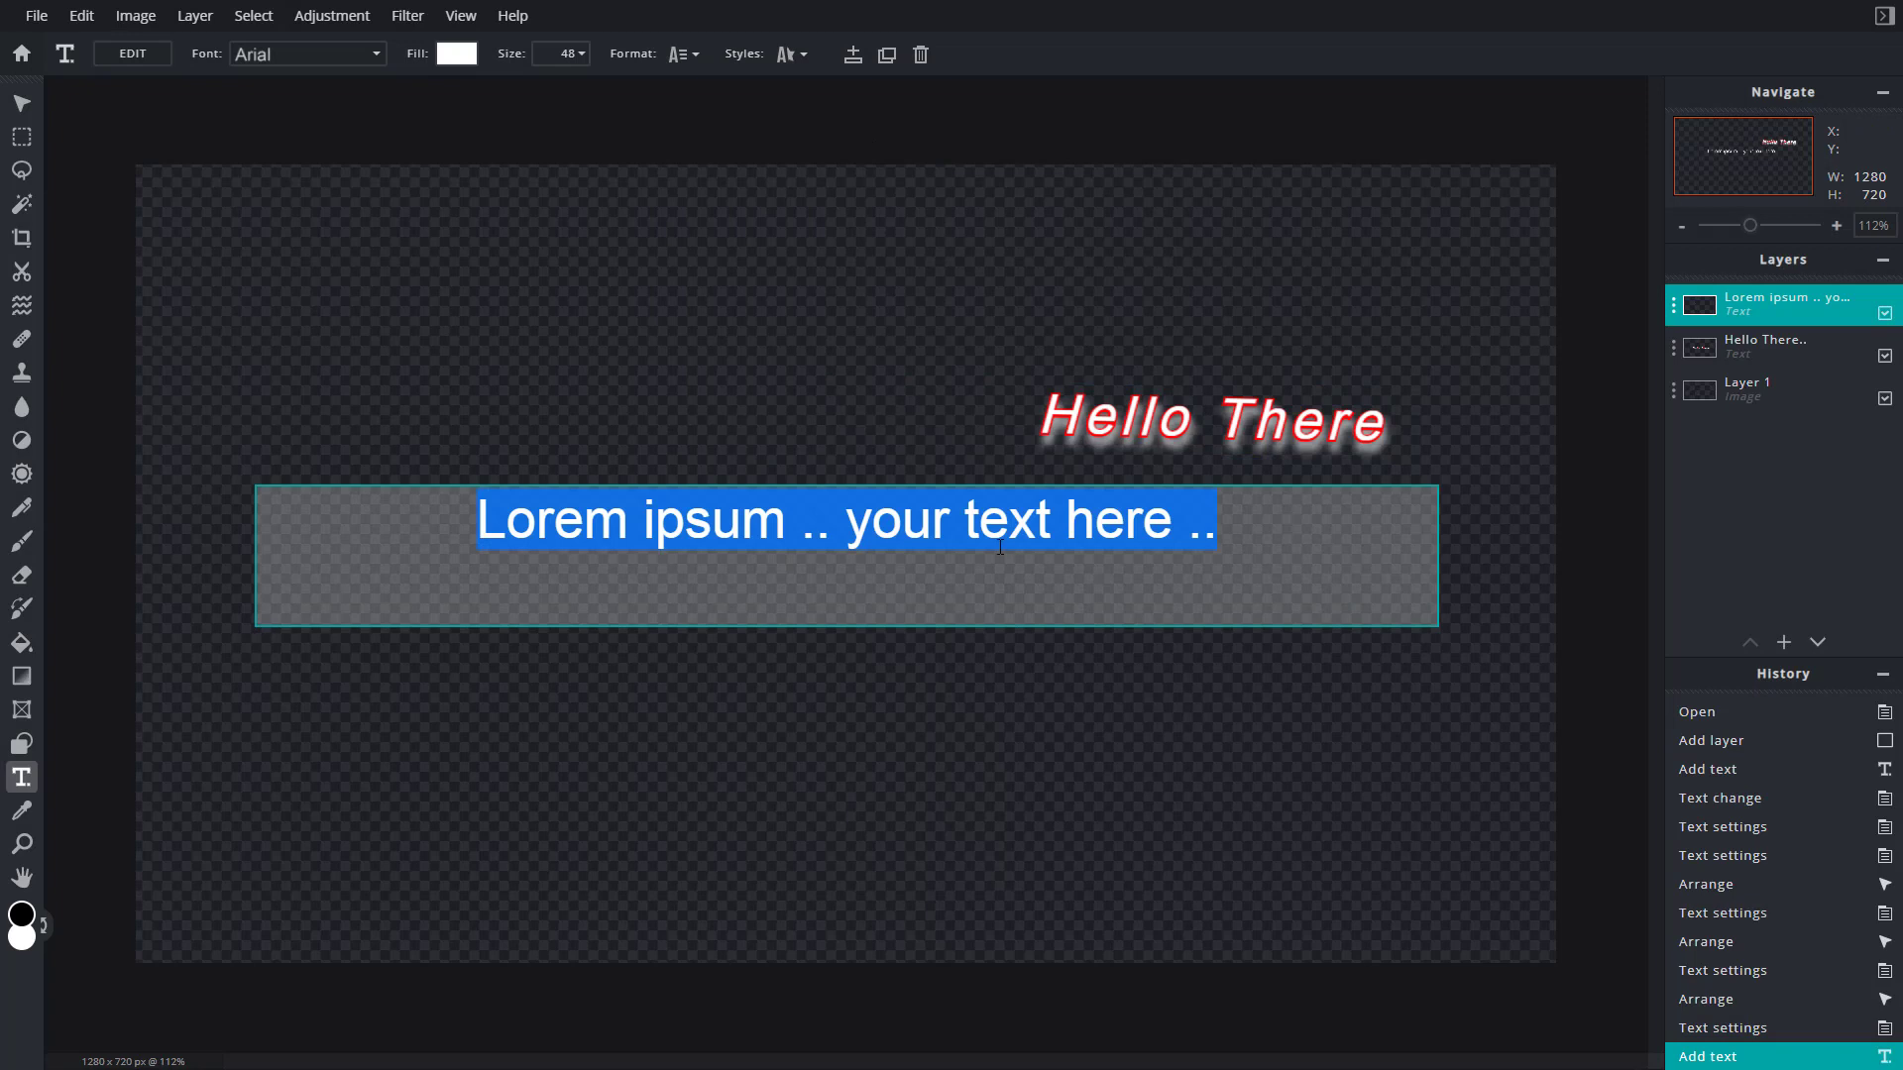
Commit the 'Lorem ipsum .. your text here ..' layer, then reselect the Hello There layer.
{"action": "left_click", "coordinate": [315, 118]}
{"action": "left_click", "coordinate": [159, 62]}
{"action": "left_click_drag", "start_coordinate": [872, 521], "coordinate": [1001, 449]}
{"action": "left_click", "coordinate": [1001, 456]}
{"action": "left_click", "coordinate": [1174, 408]}
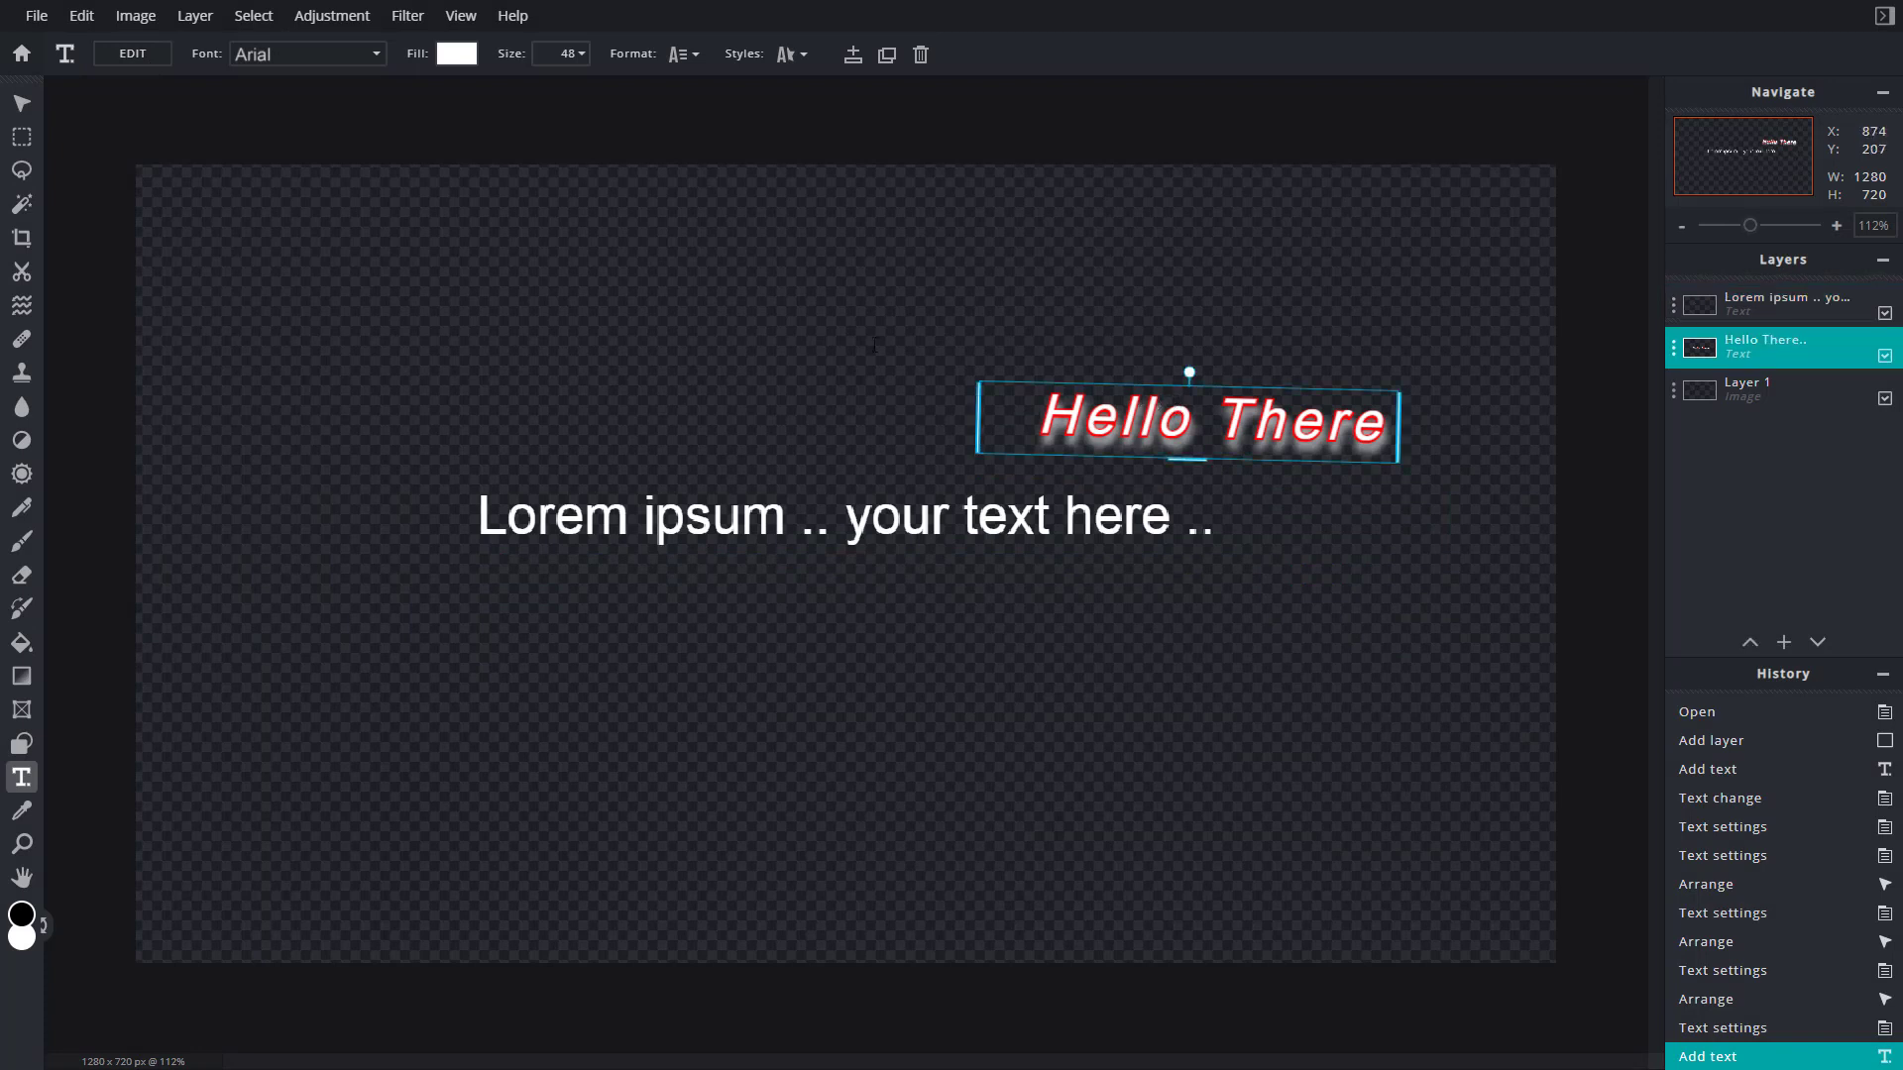
{"action": "left_click", "coordinate": [133, 53]}
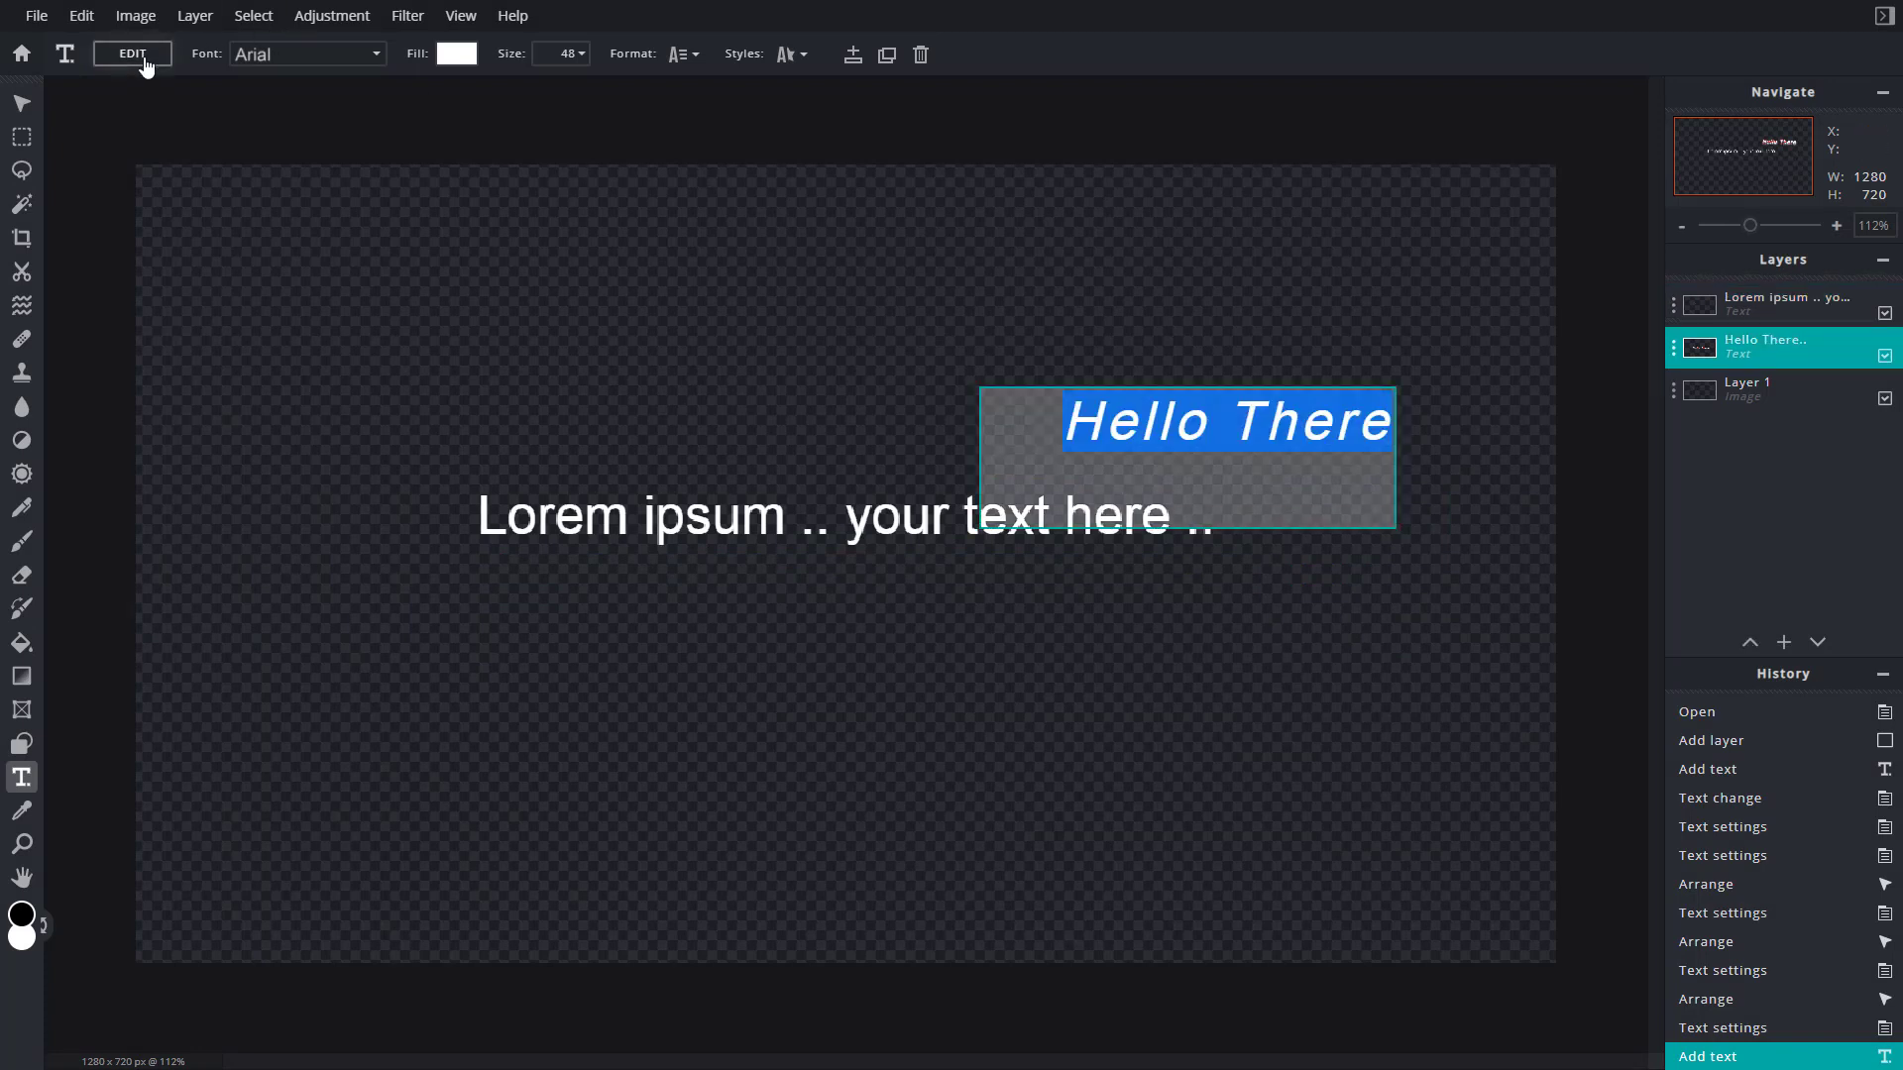
Duplicate the styled Hello There and place the copy at the upper left.
{"action": "left_click", "coordinate": [434, 217]}
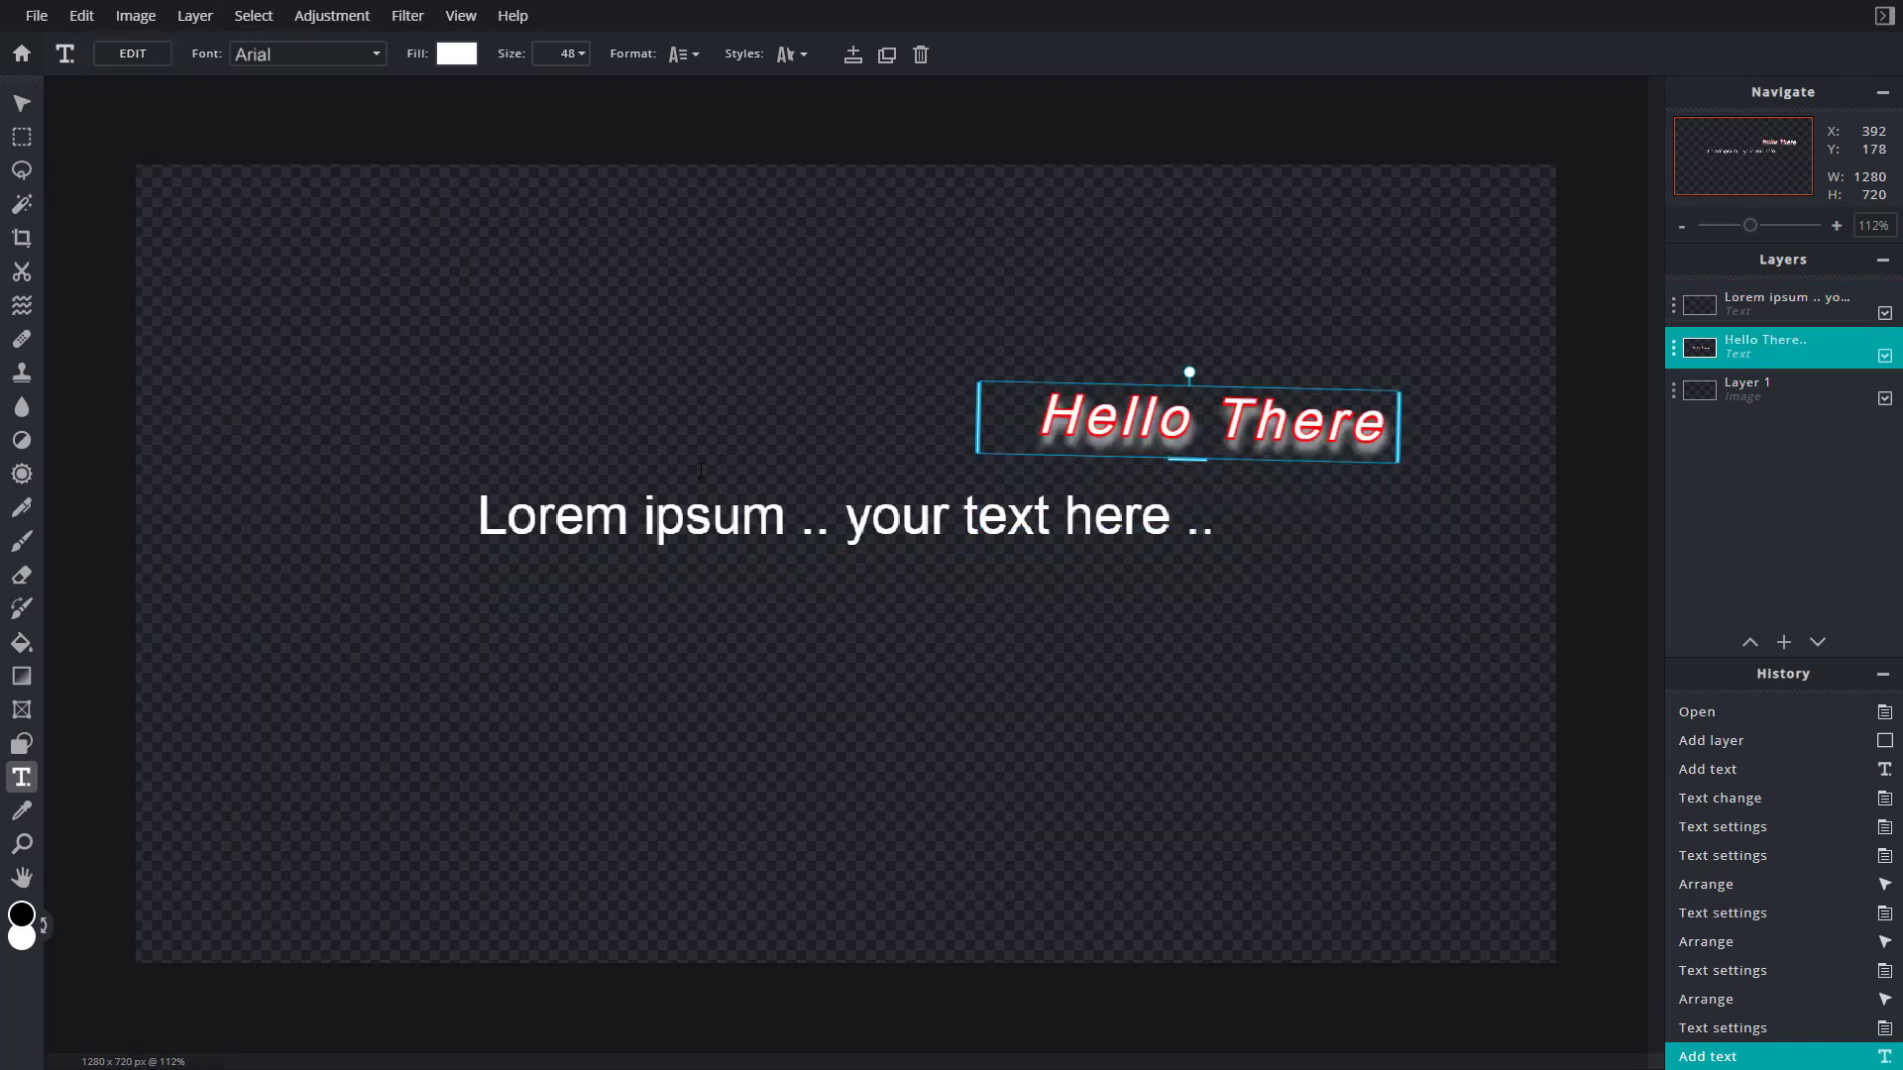
{"action": "left_click", "coordinate": [886, 56]}
{"action": "left_click_drag", "start_coordinate": [1140, 421], "coordinate": [433, 351]}
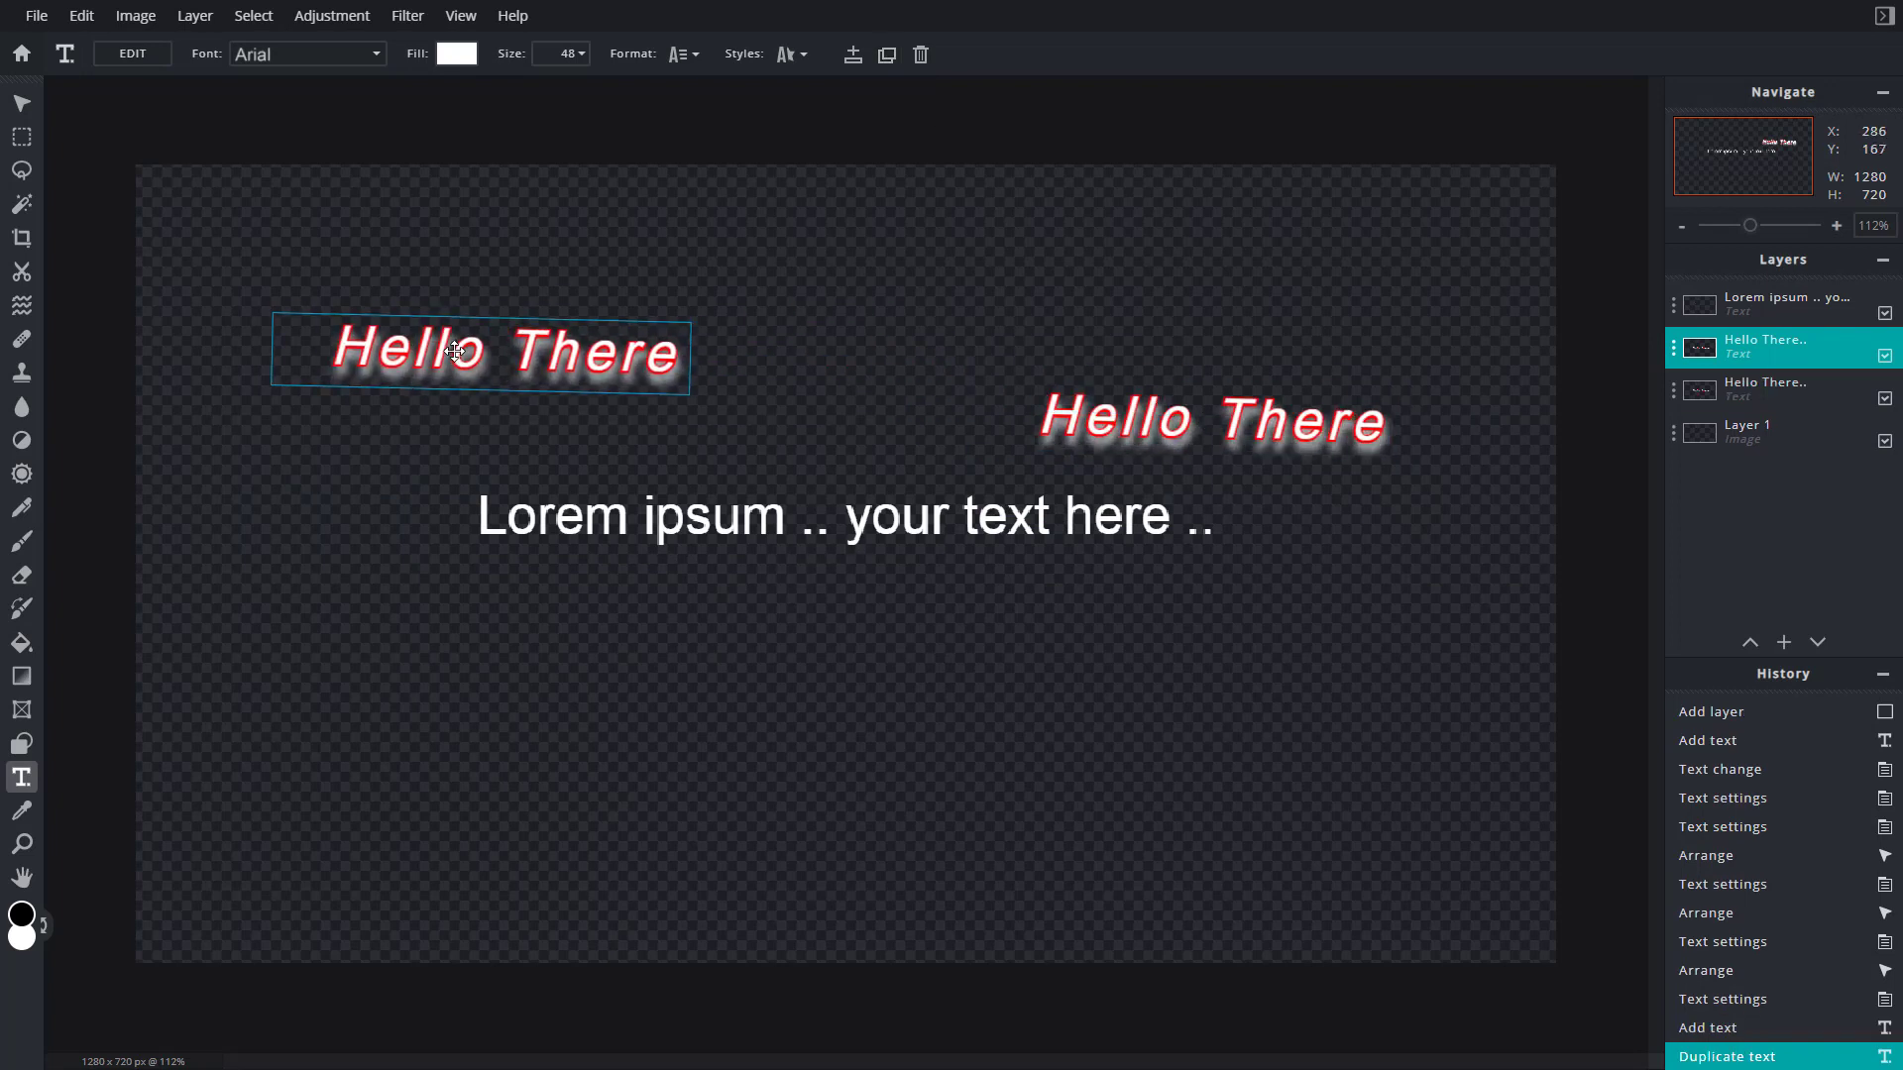
Delete a second, extra copy and move the right Hello There up and left.
{"action": "left_click", "coordinate": [886, 56]}
{"action": "left_click_drag", "start_coordinate": [575, 343], "coordinate": [819, 747]}
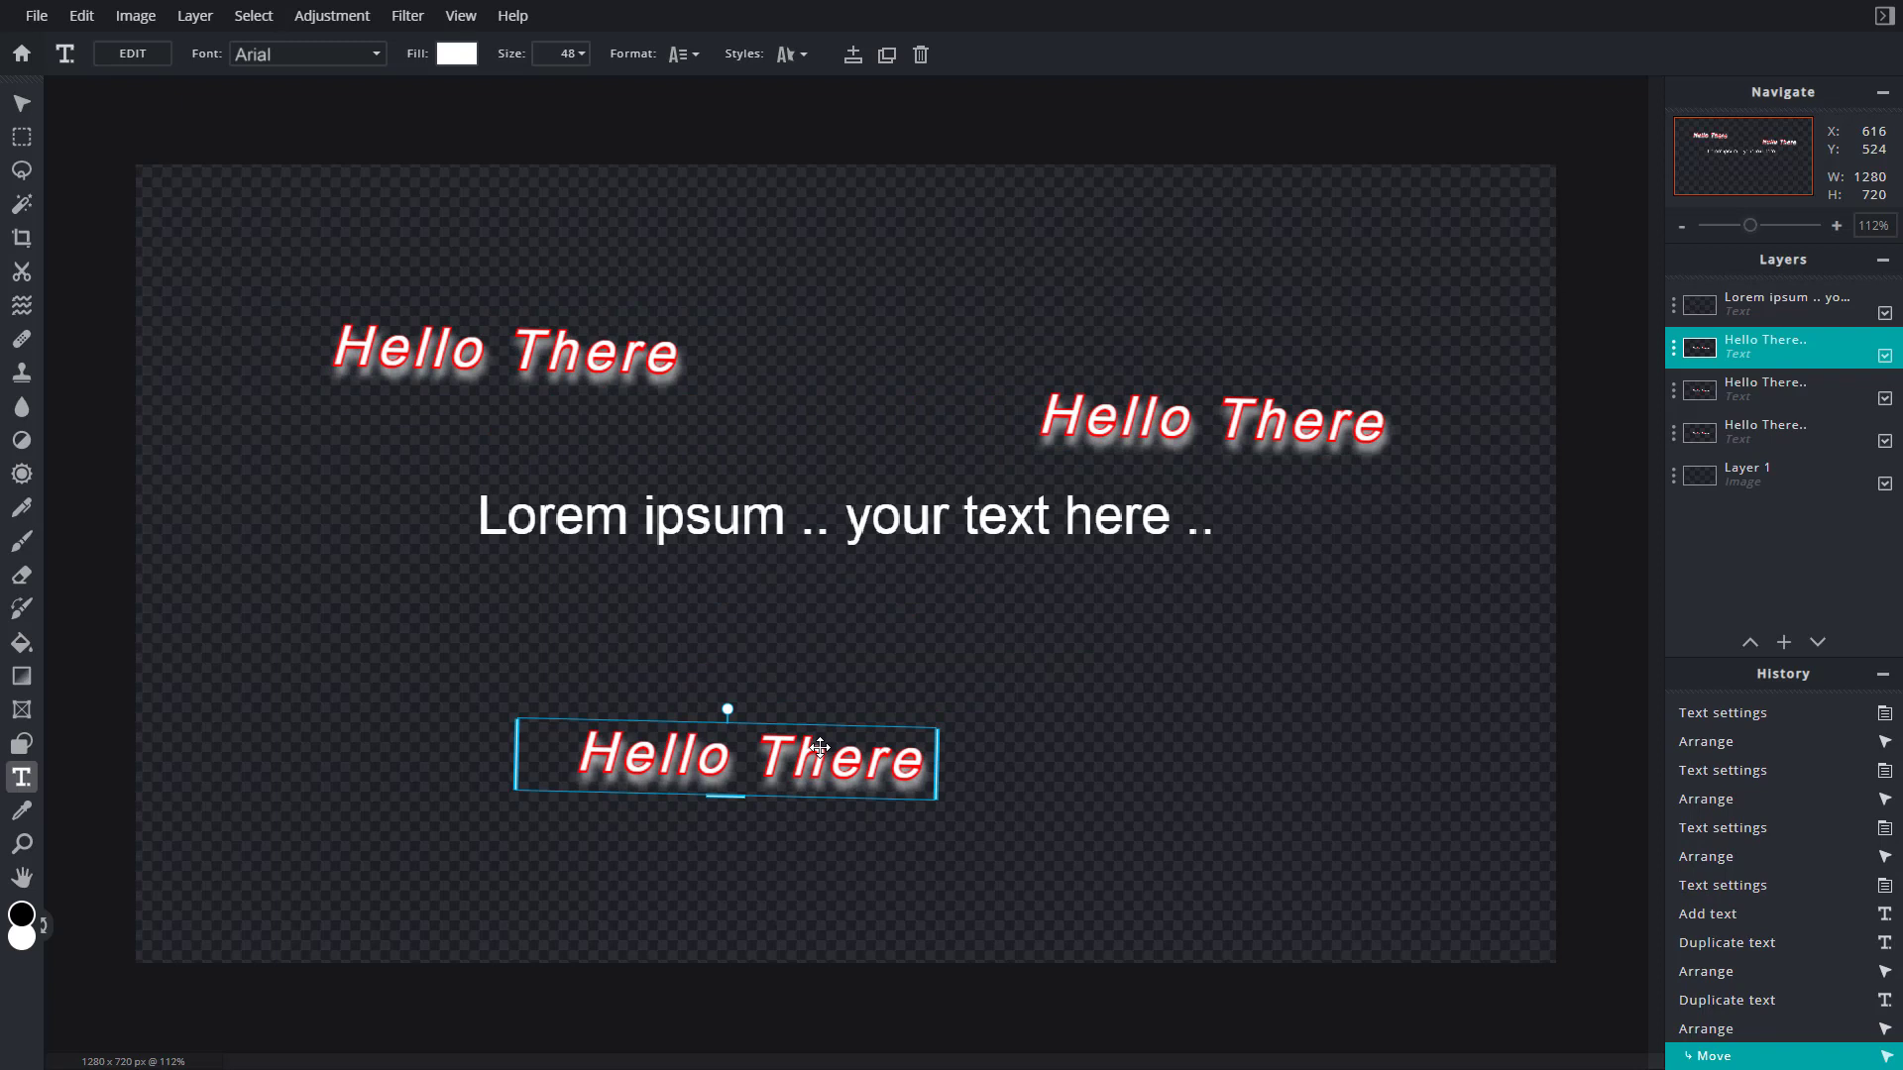
{"action": "left_click_drag", "start_coordinate": [833, 765], "coordinate": [920, 706]}
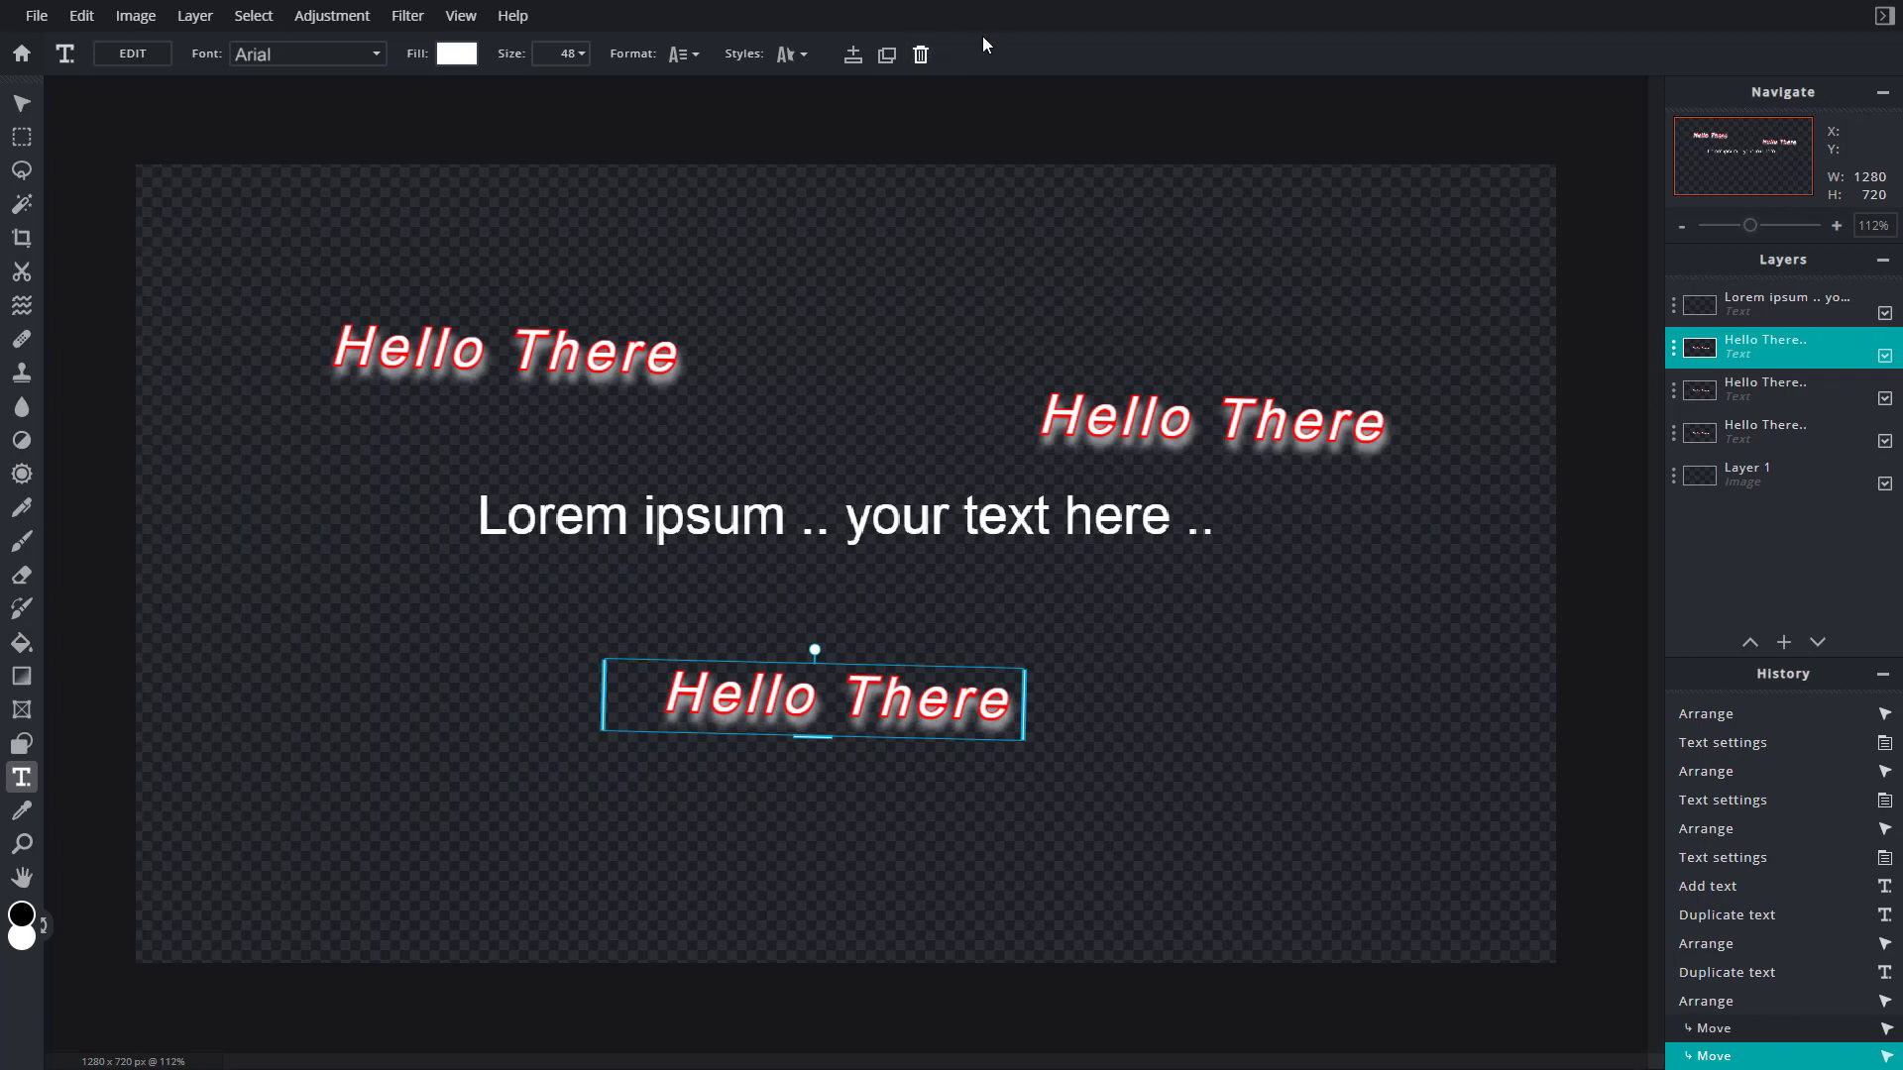
{"action": "left_click", "coordinate": [921, 56]}
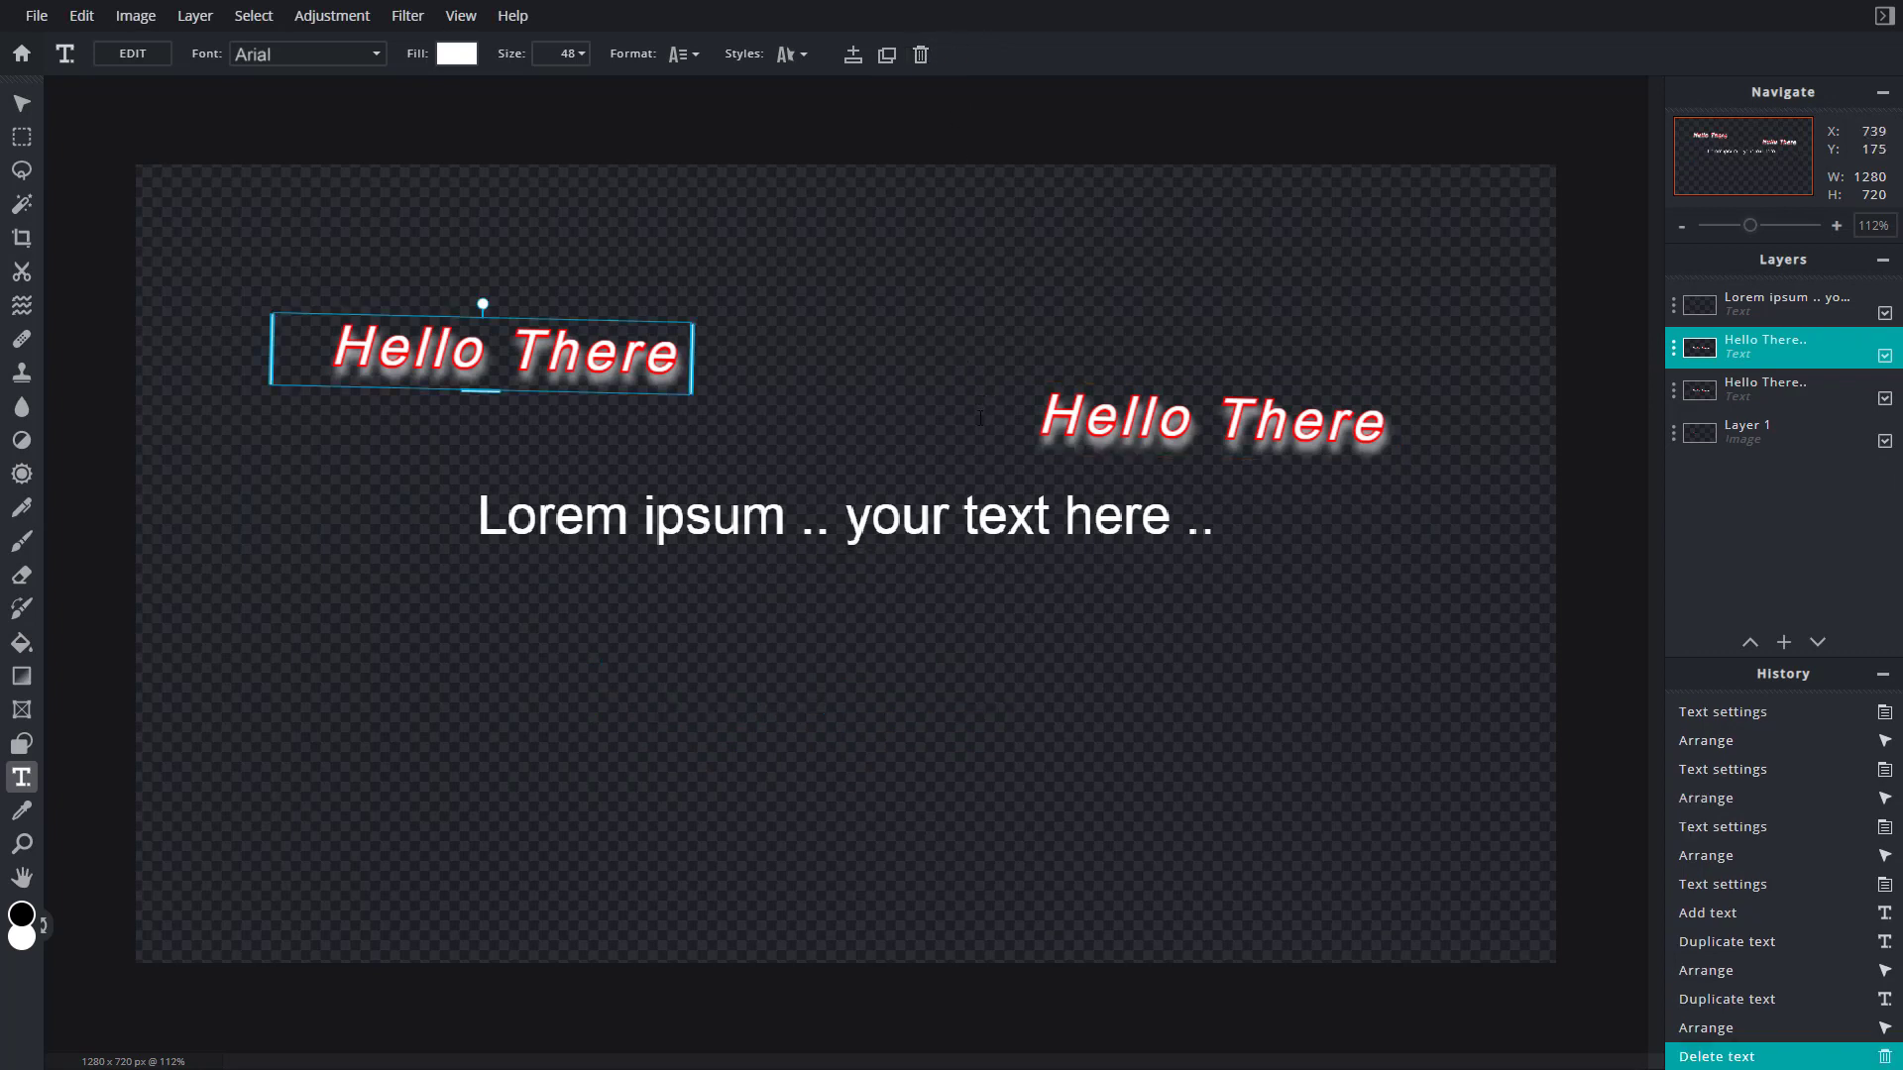
{"action": "left_click_drag", "start_coordinate": [1175, 416], "coordinate": [1043, 312]}
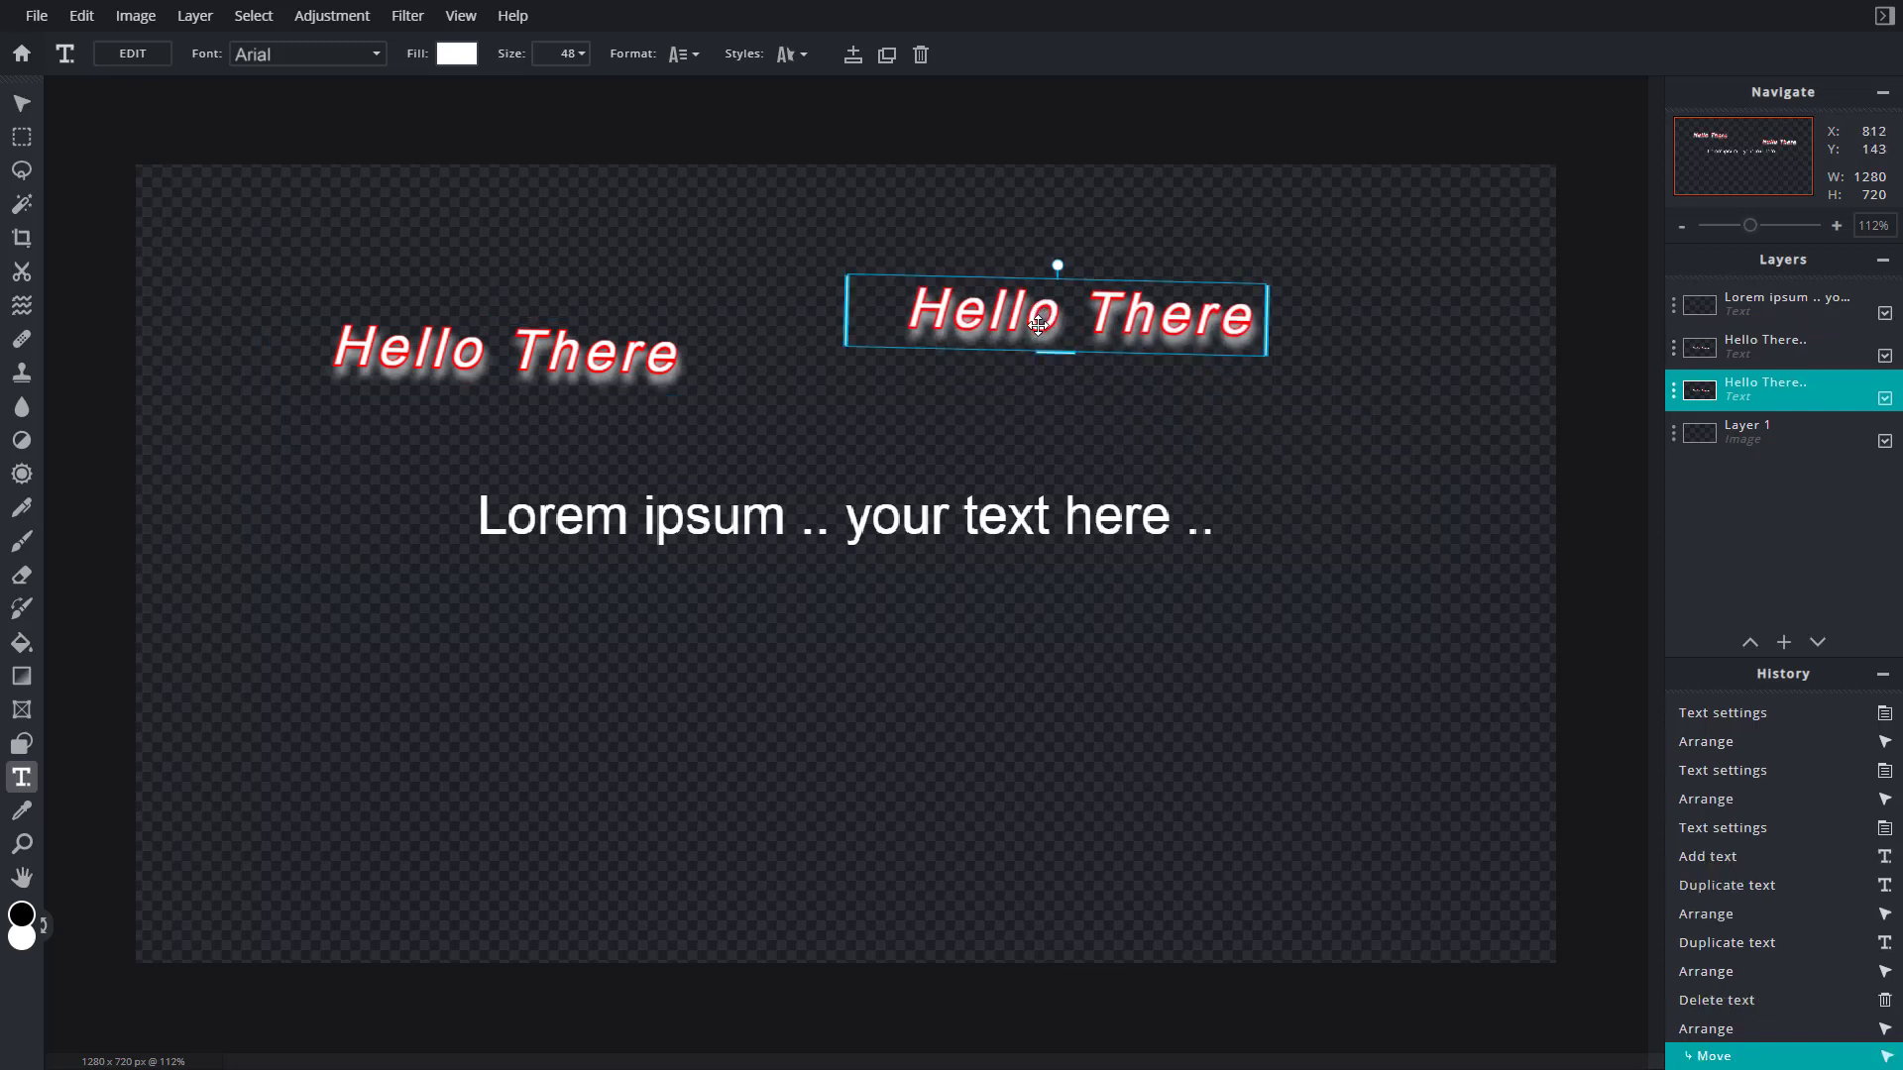